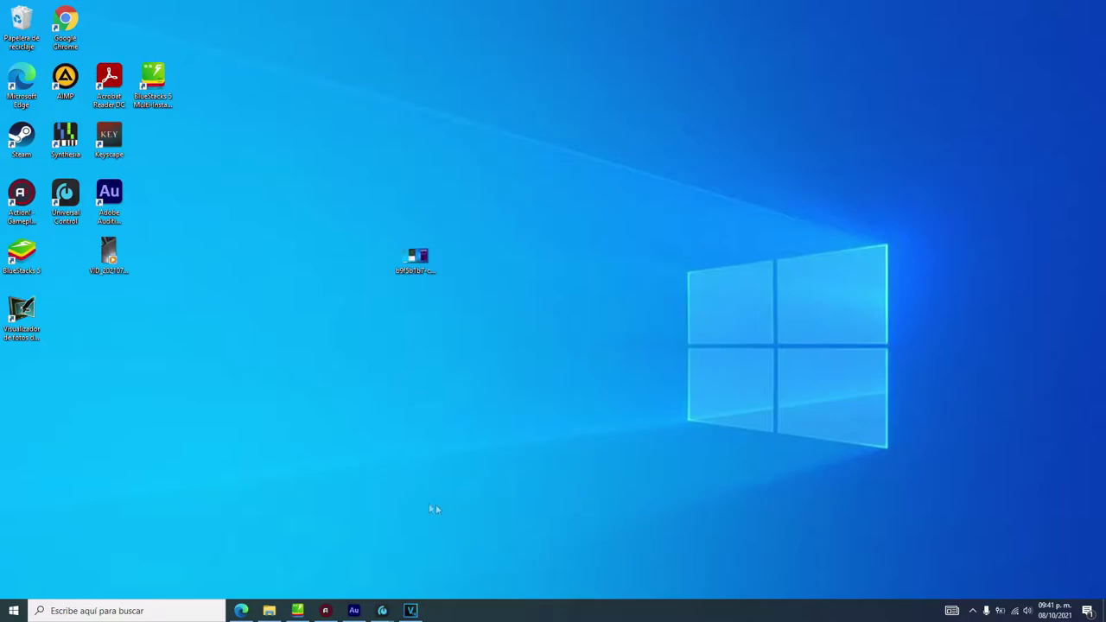
# Bring up the Action! recorder to view the running recording, and minimize its window
pyautogui.click(325, 610)
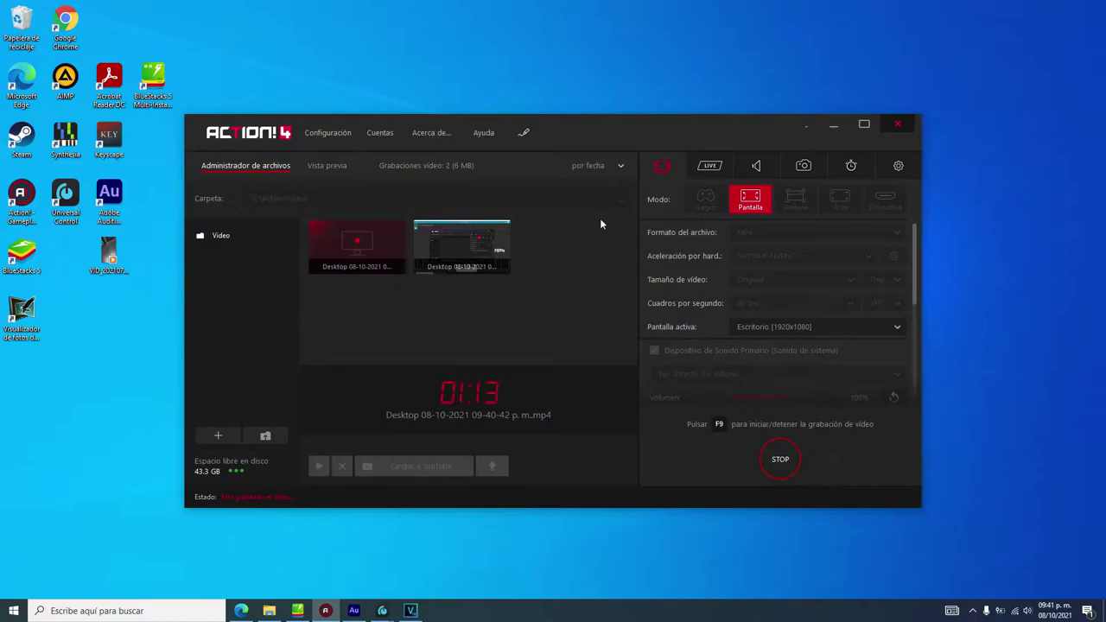
pyautogui.click(831, 126)
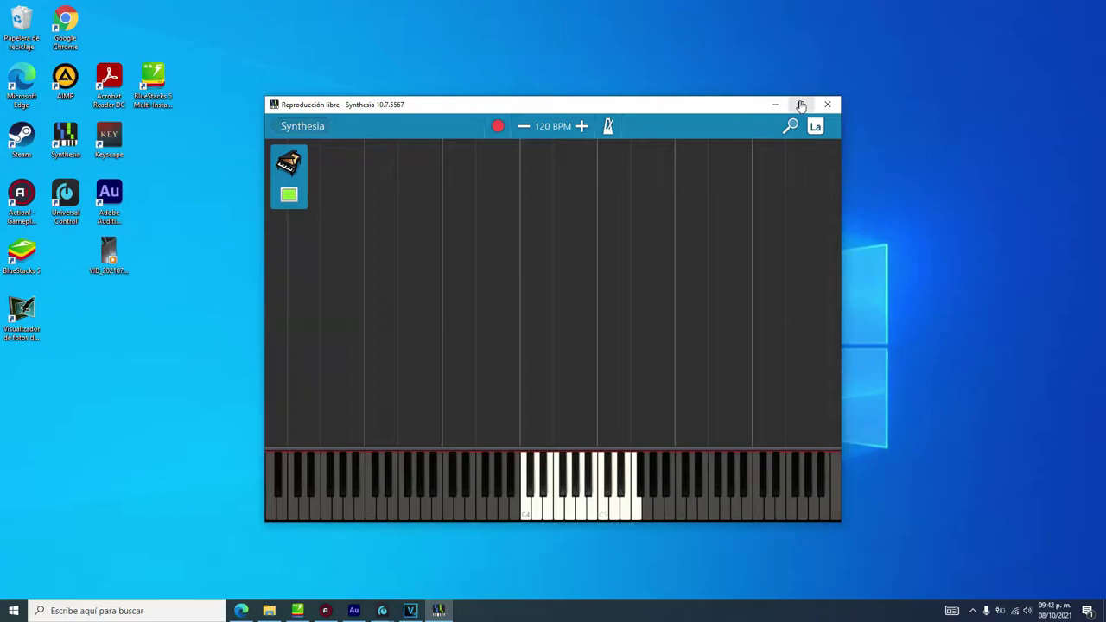
# Review the music input and output devices in Synthesia's settings and return to its main menu
pyautogui.click(309, 128)
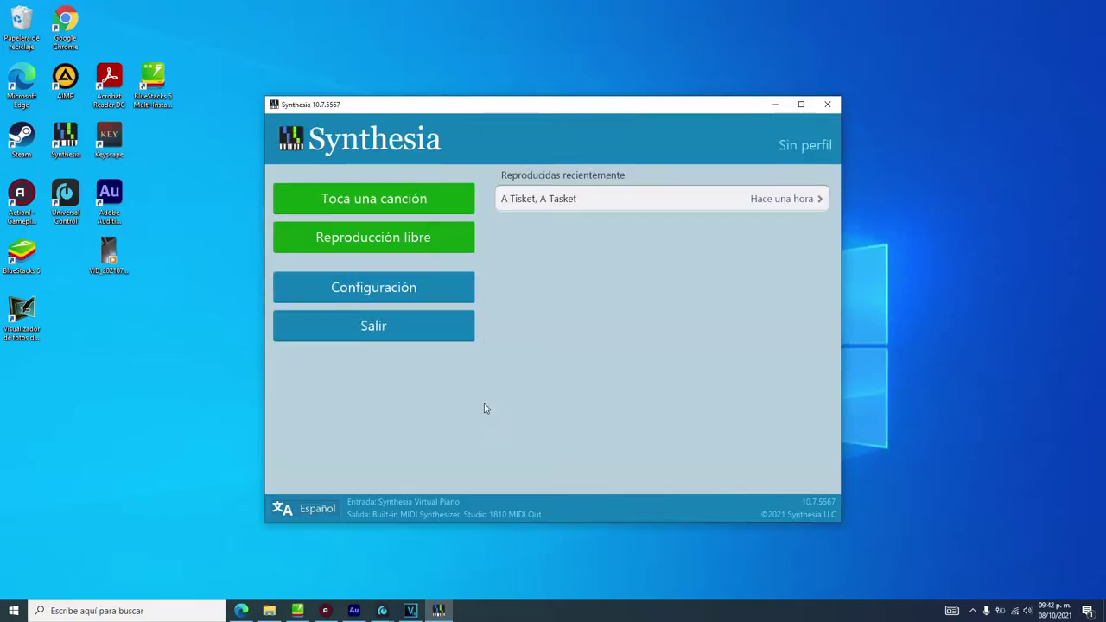
pyautogui.click(385, 295)
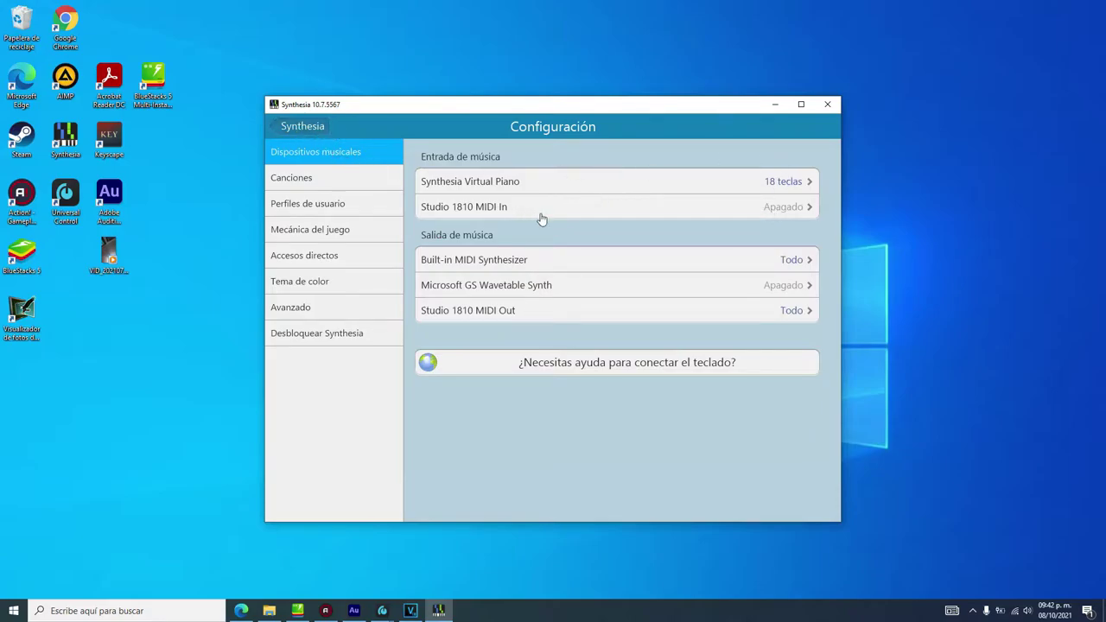
pyautogui.click(318, 129)
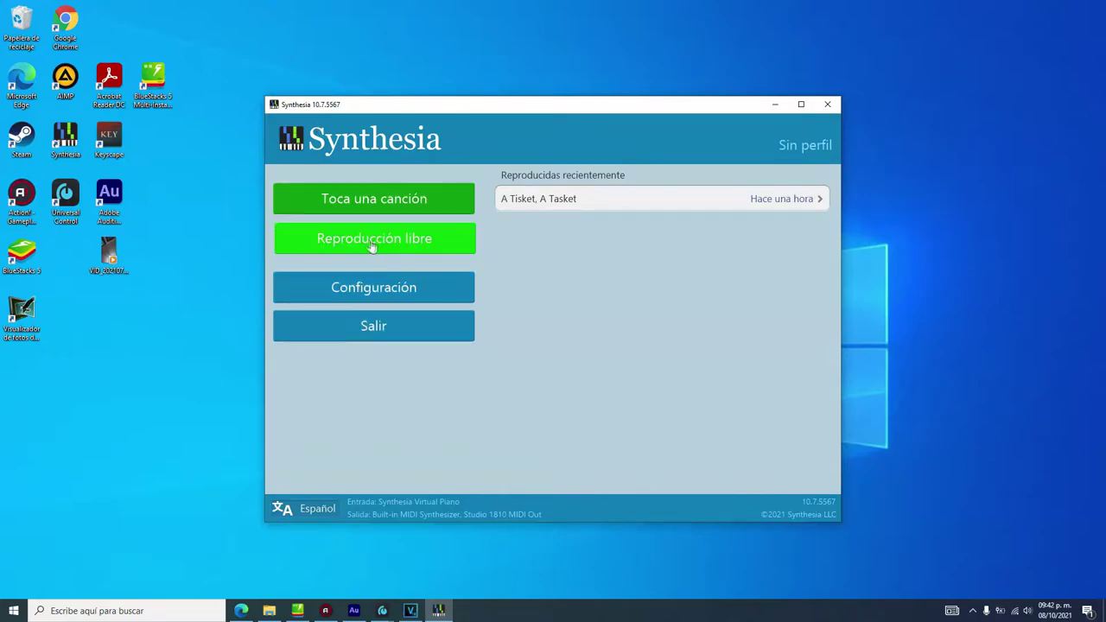
# Start free play in a maximized window and zoom the keyboard out to show all 88 keys
pyautogui.click(342, 247)
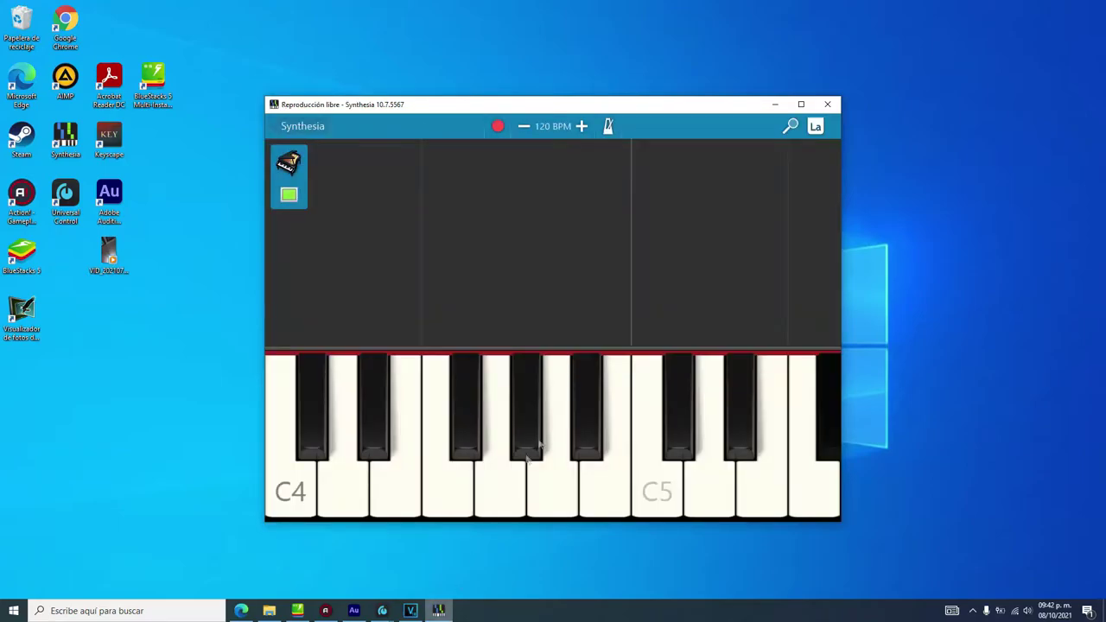
pyautogui.click(800, 104)
pyautogui.click(1053, 29)
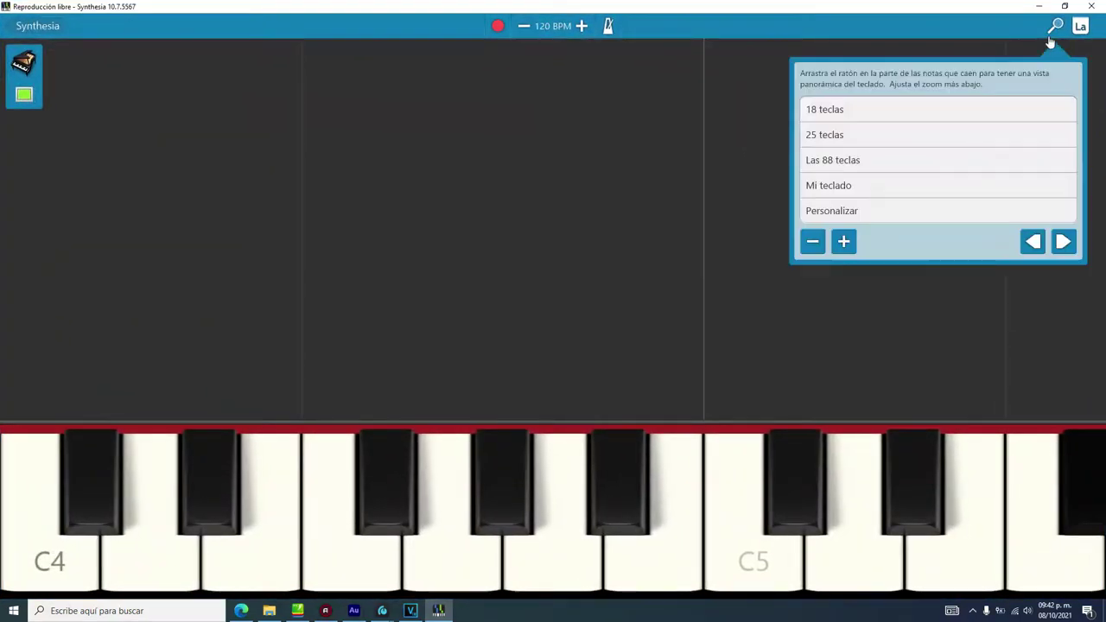
pyautogui.click(814, 242)
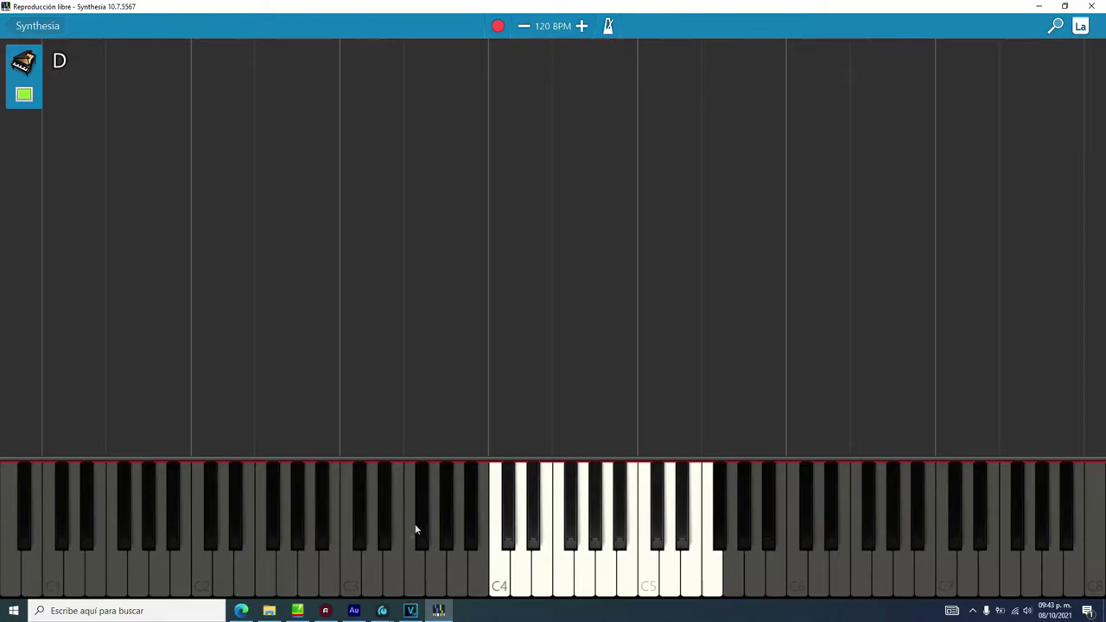
# Show the recordings in the Action! recorder, and minimize both the recorder and the Synthesia window
pyautogui.click(329, 611)
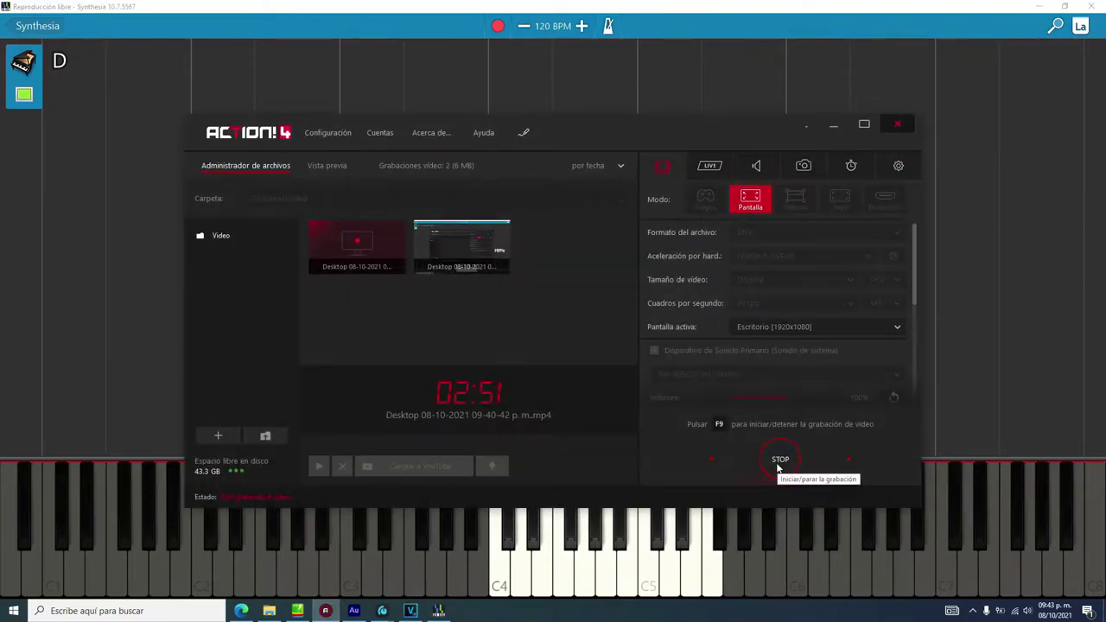
pyautogui.click(475, 248)
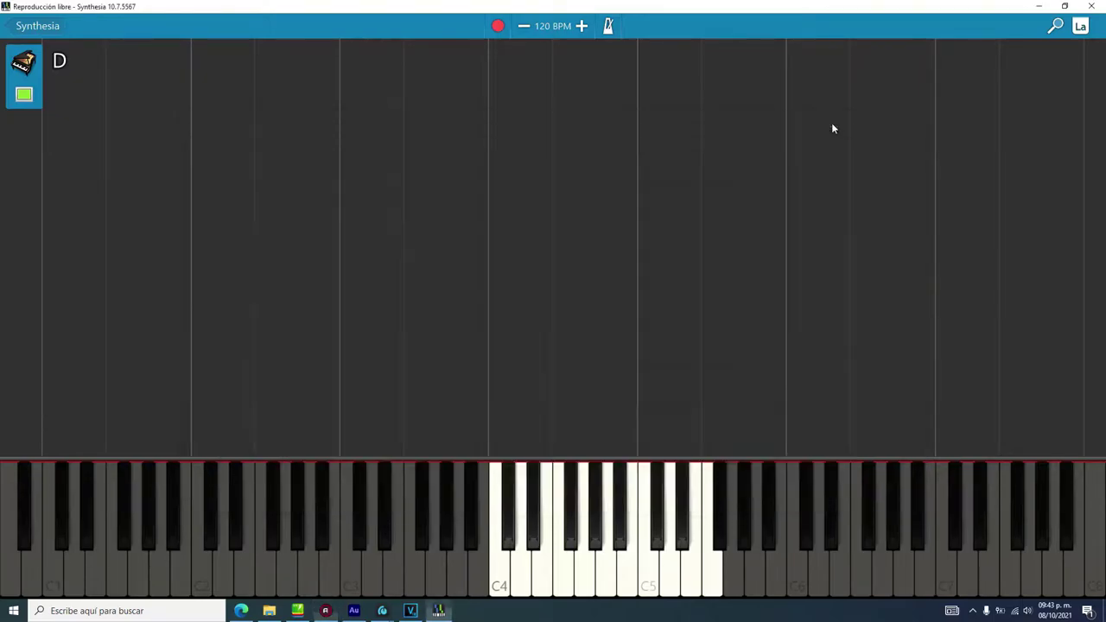
pyautogui.click(832, 124)
pyautogui.press('super+Down')
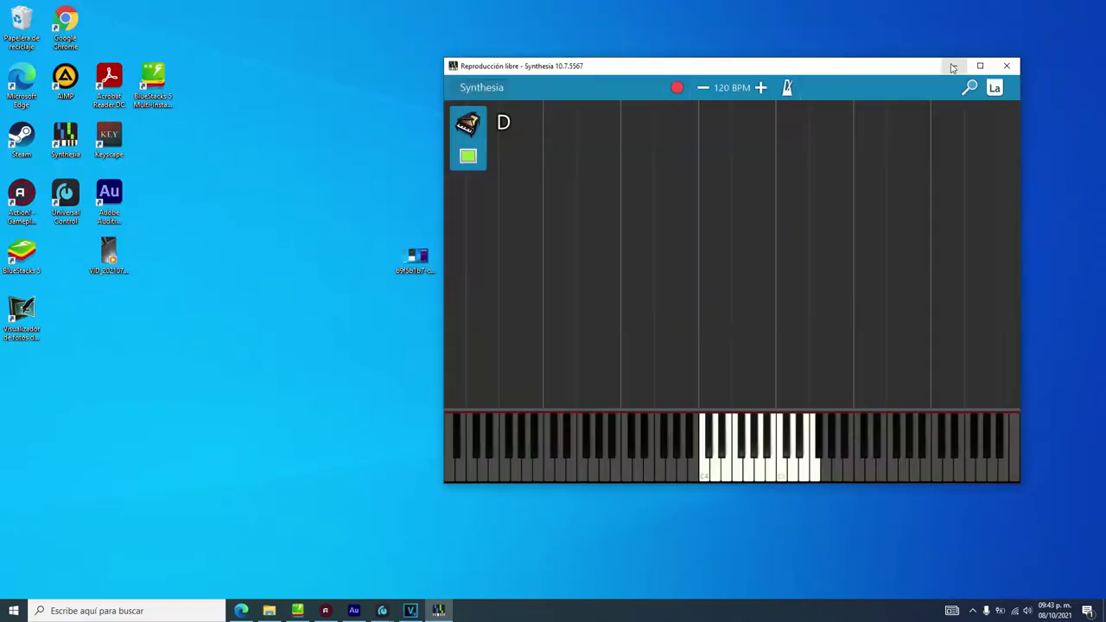
pyautogui.press('super+Down')
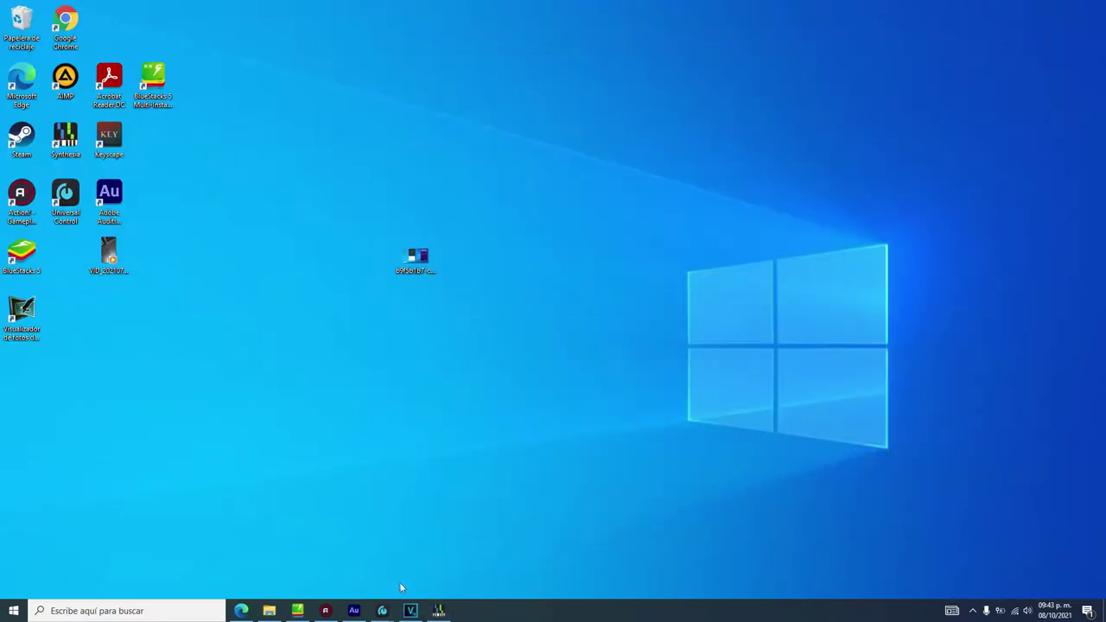
pyautogui.moveTo(413, 607)
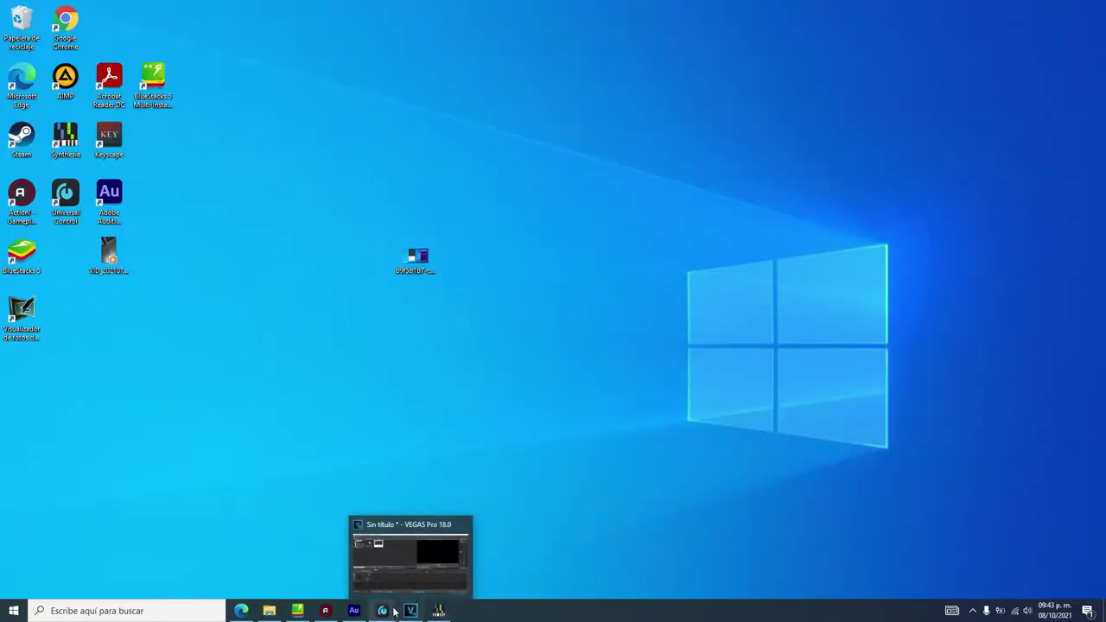
pyautogui.click(413, 610)
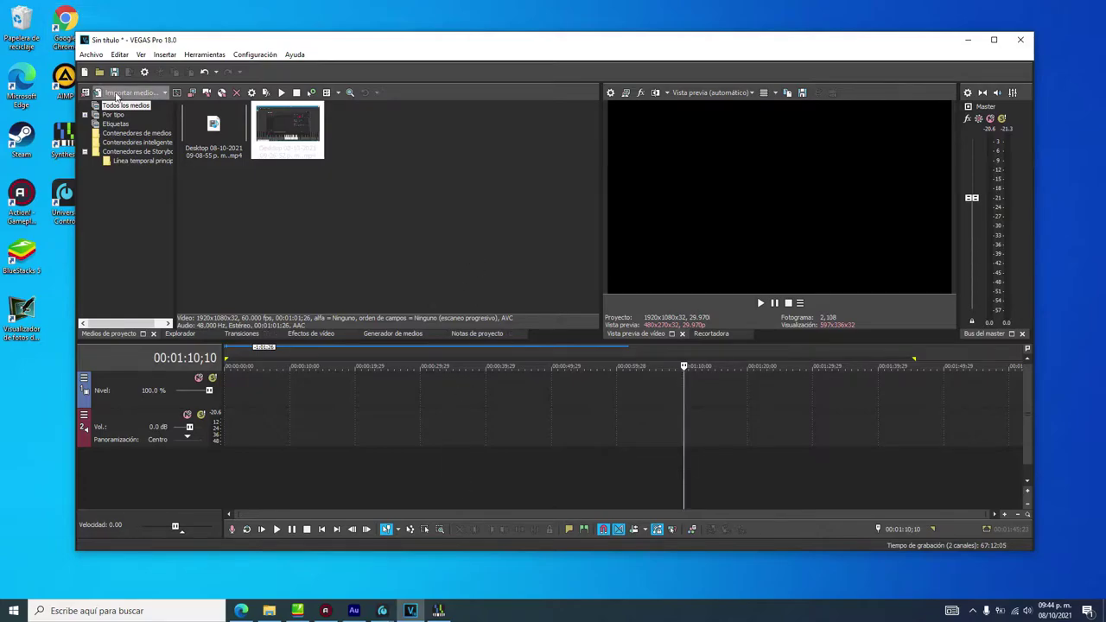
pyautogui.moveTo(239, 355); pyautogui.dragTo(226, 356)
pyautogui.click(91, 54)
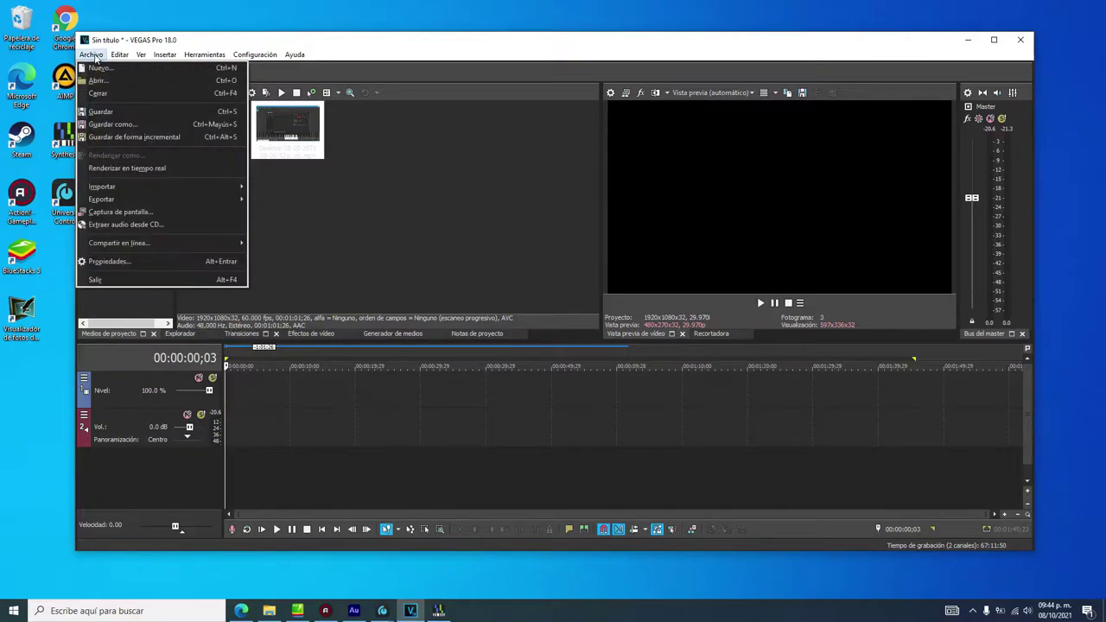
pyautogui.click(99, 80)
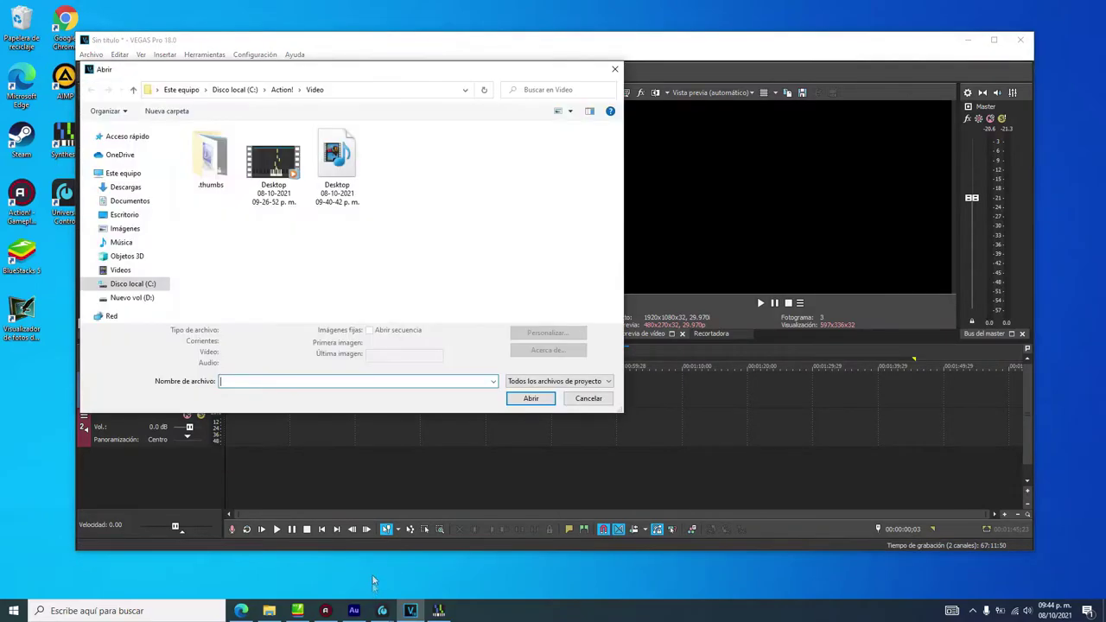
pyautogui.click(275, 164)
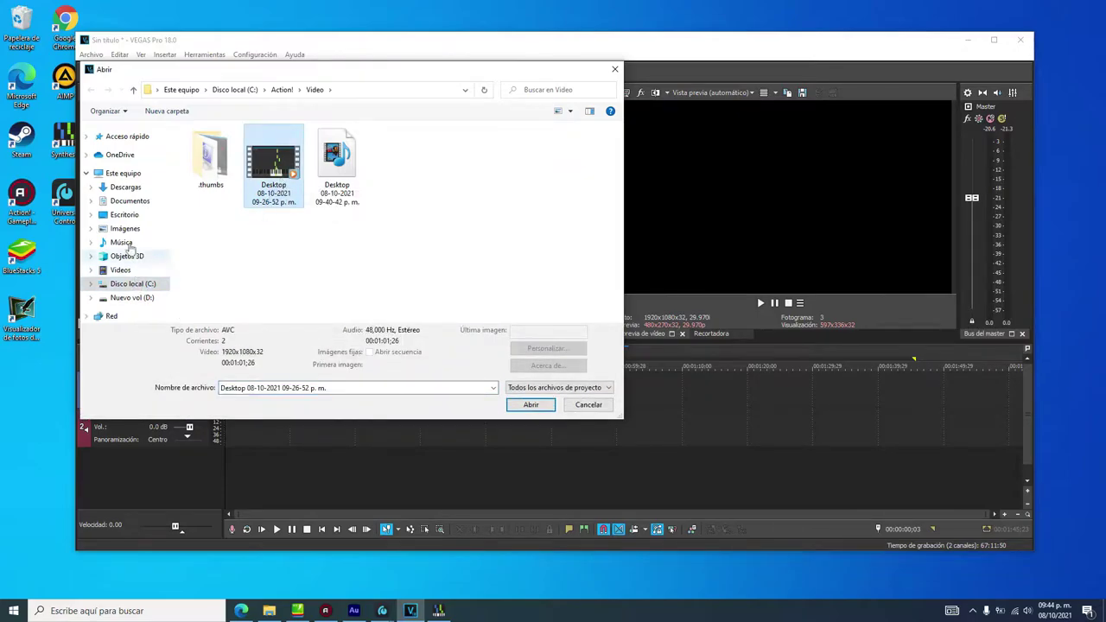
pyautogui.click(121, 175)
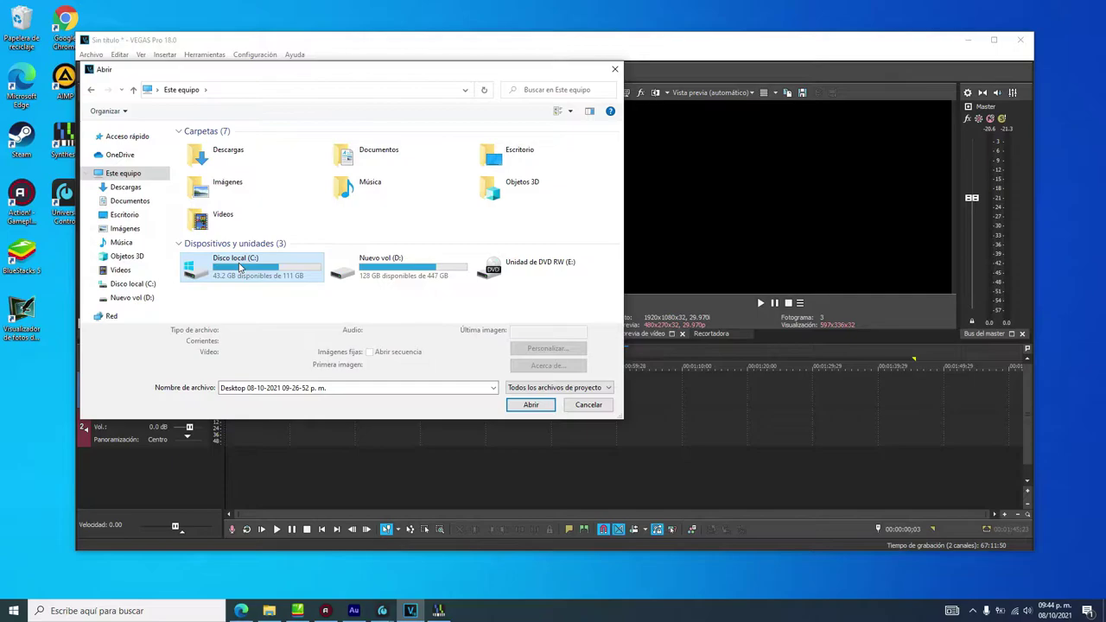
pyautogui.doubleClick(240, 267)
pyautogui.doubleClick(212, 160)
pyautogui.doubleClick(208, 181)
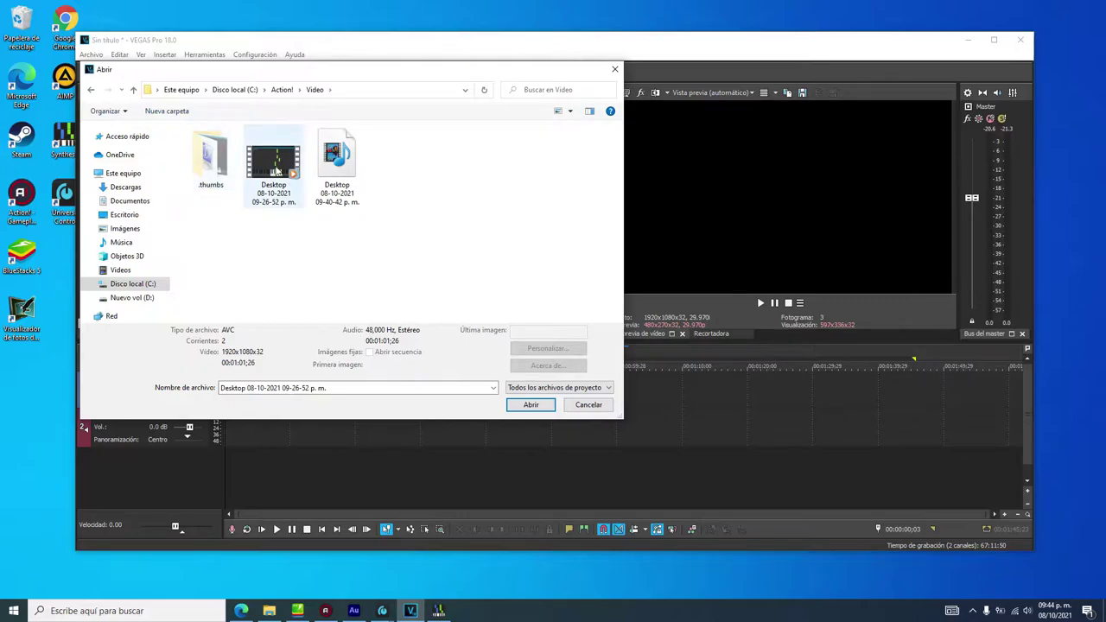
pyautogui.doubleClick(275, 170)
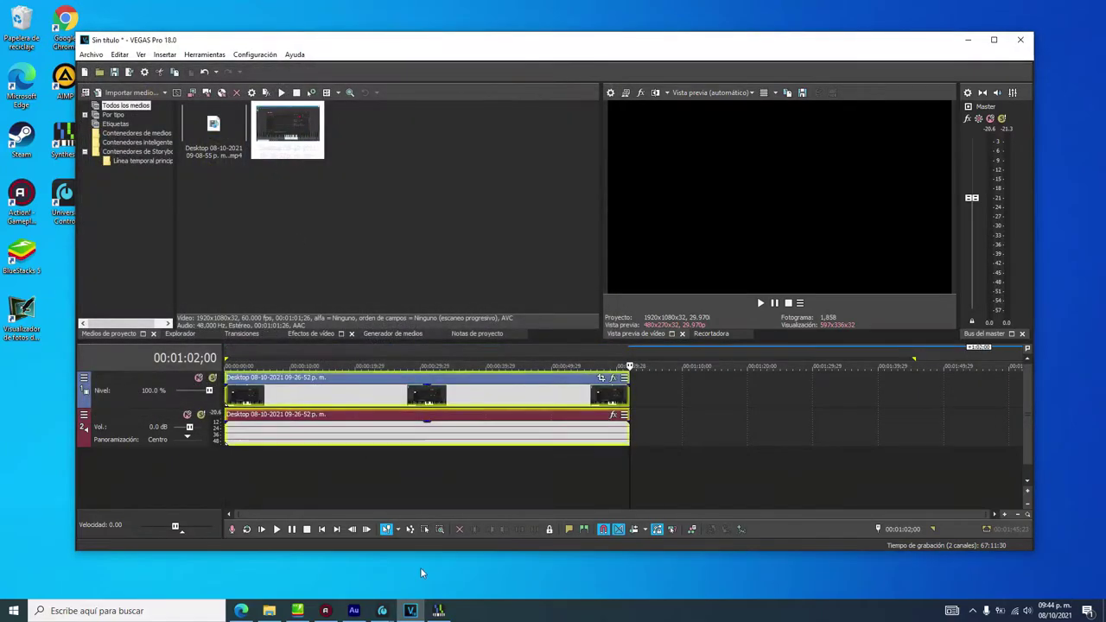
# Duplicate the video track that holds the Synthesia recording
pyautogui.click(425, 452)
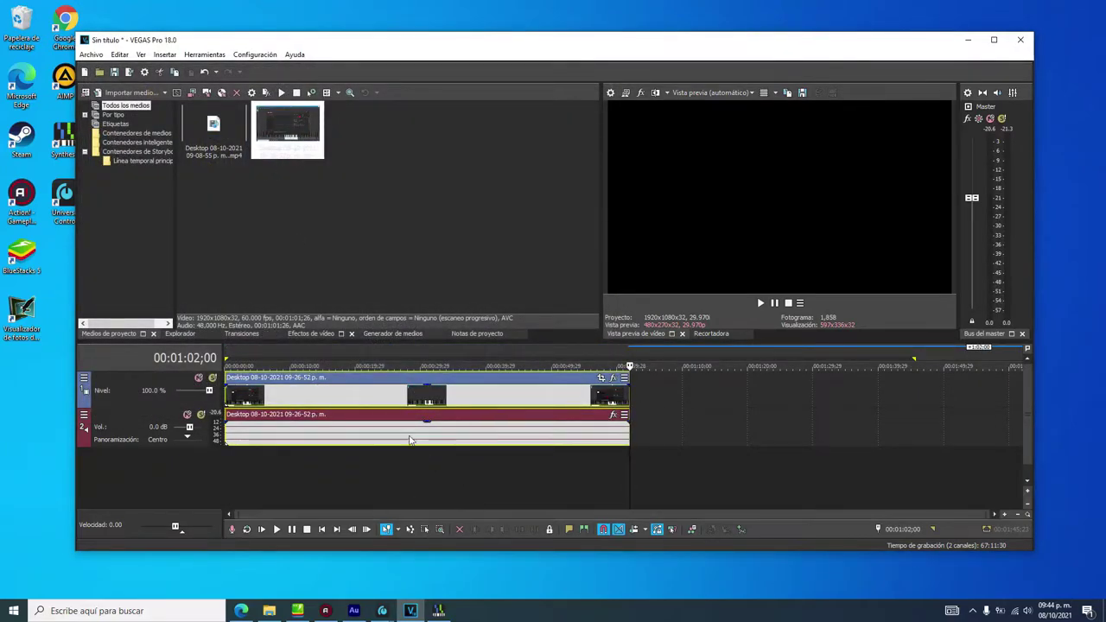
pyautogui.click(262, 355)
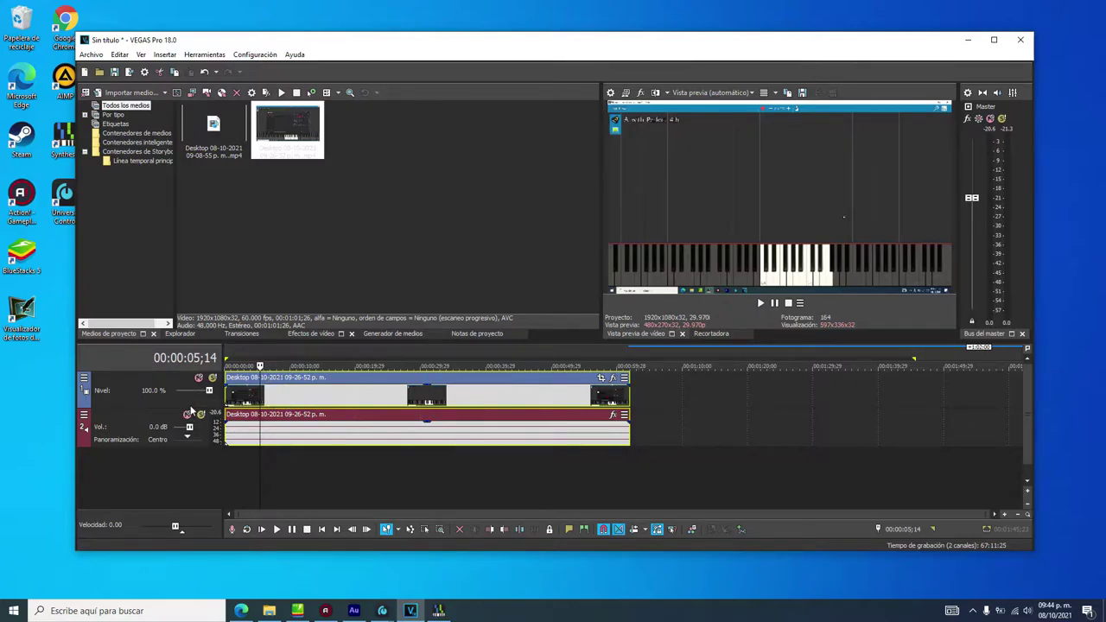
pyautogui.rightClick(129, 393)
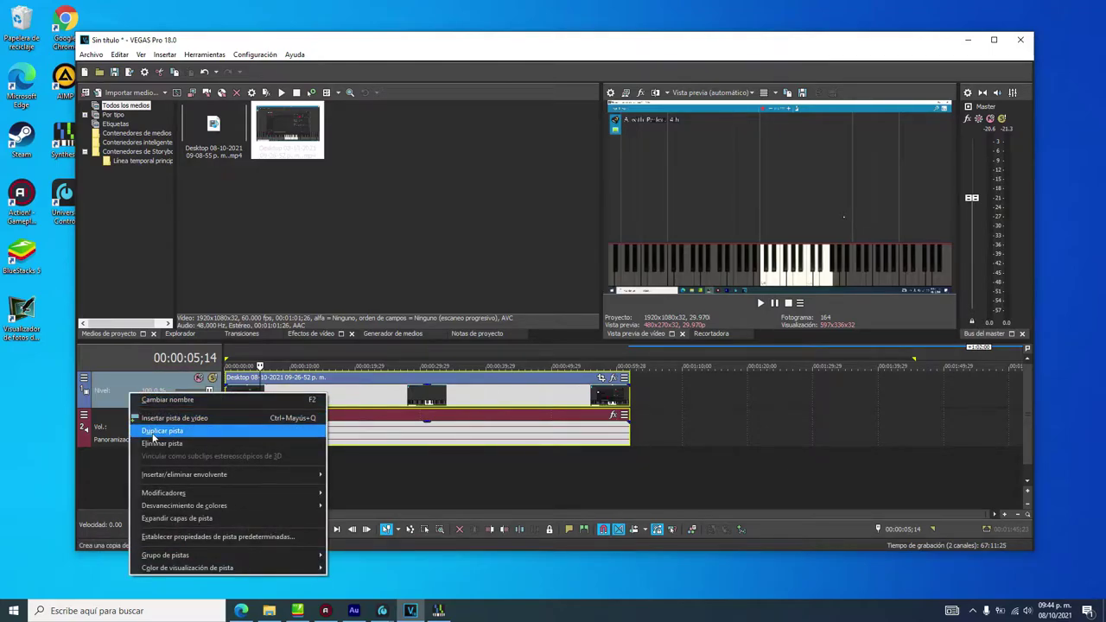
pyautogui.click(153, 431)
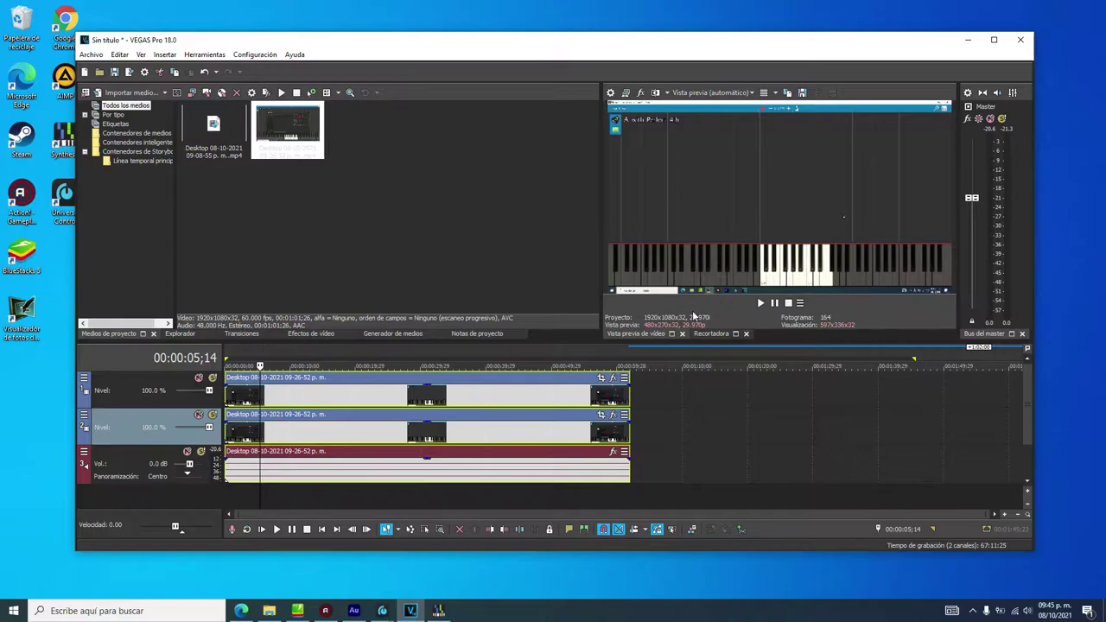
# Preview the falling notes by playing the timeline from 00:00:20;07 to 00:00:22;27
pyautogui.click(287, 355)
pyautogui.click(330, 355)
pyautogui.click(357, 353)
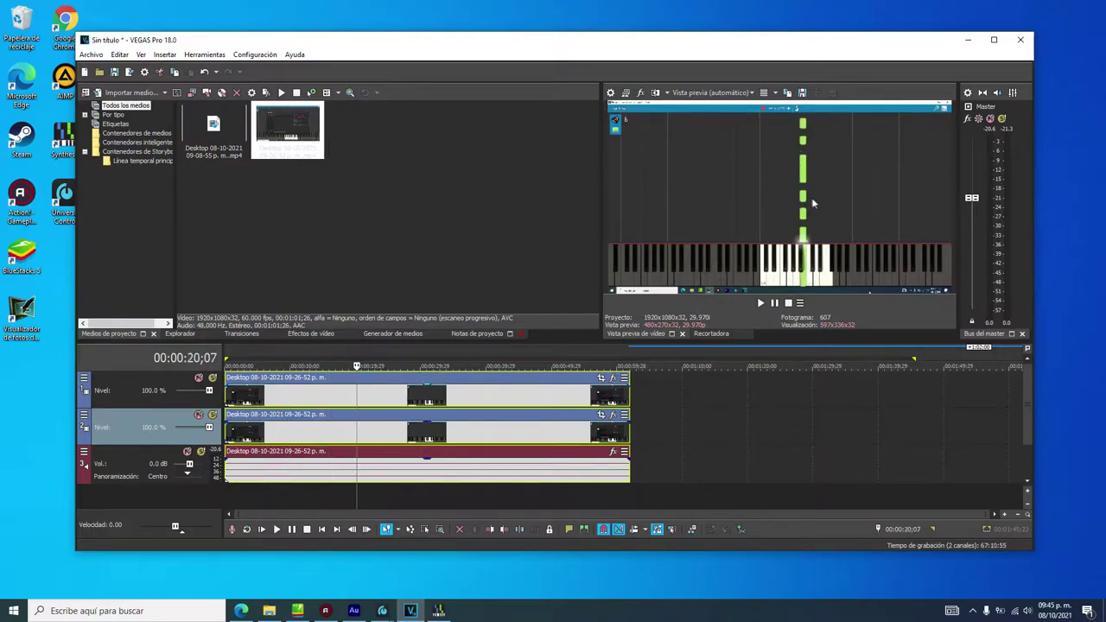
pyautogui.click(276, 528)
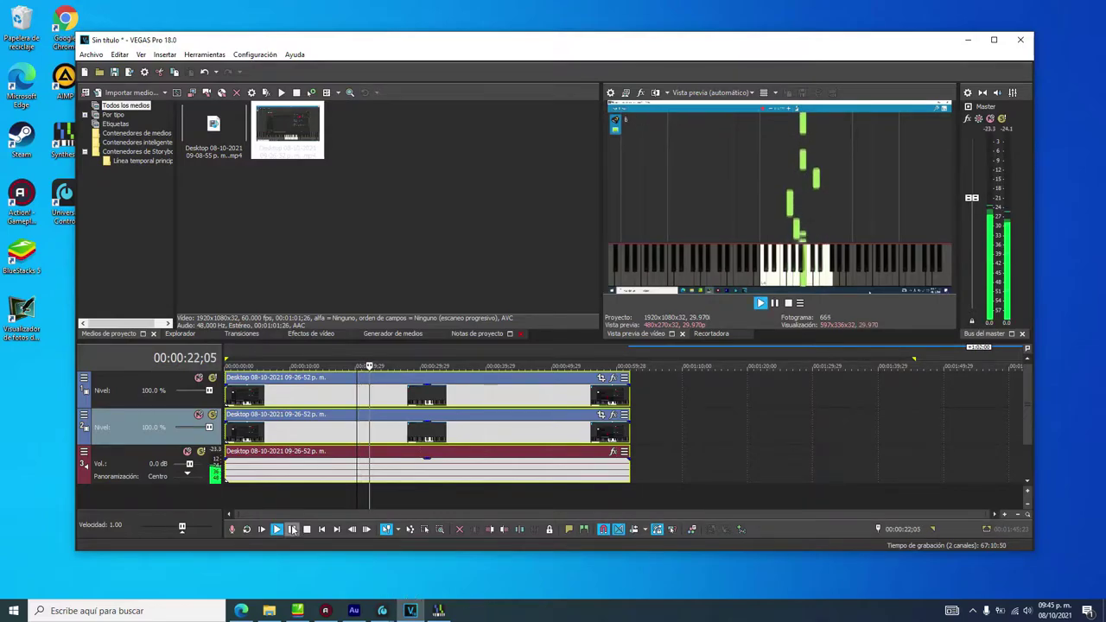
pyautogui.click(292, 529)
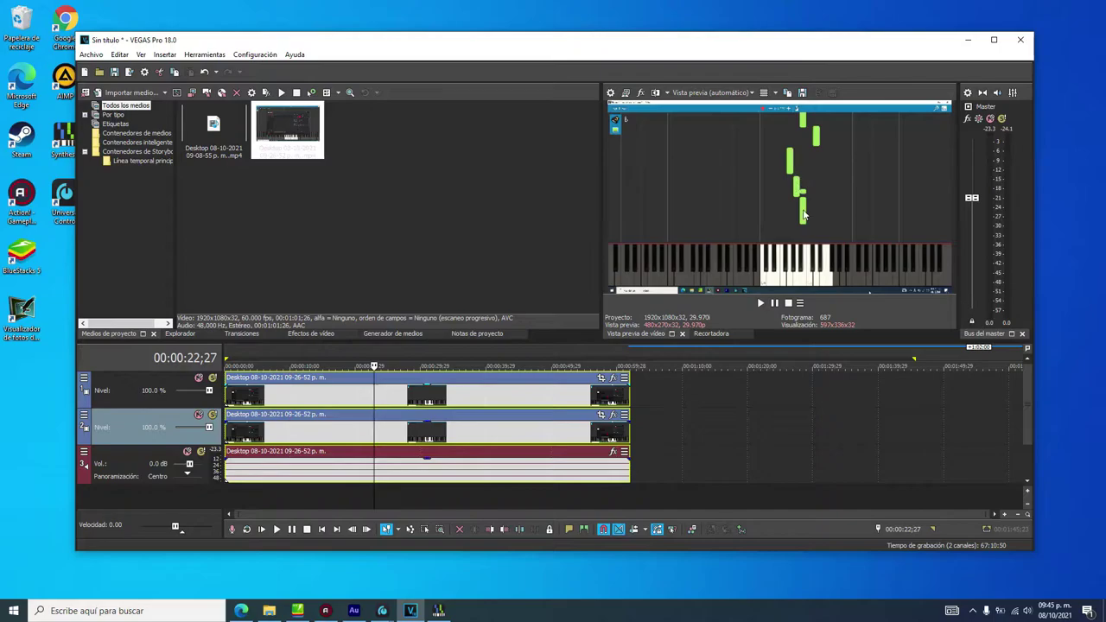
# Solo the upper video track in the maximized editor and open the pan/crop settings of its event
pyautogui.click(994, 40)
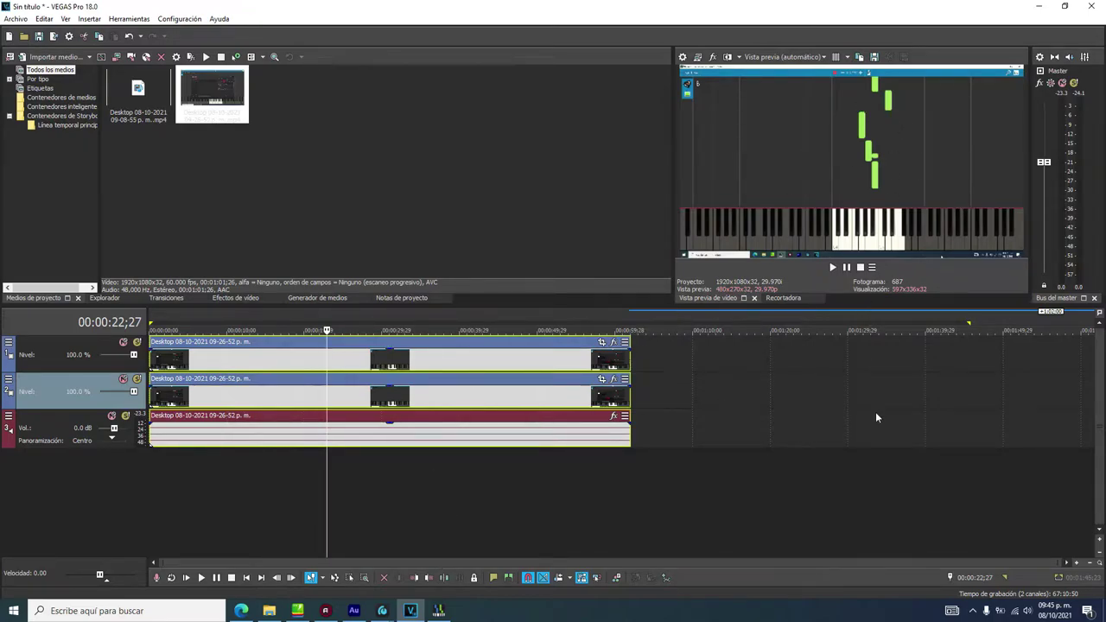
pyautogui.click(136, 342)
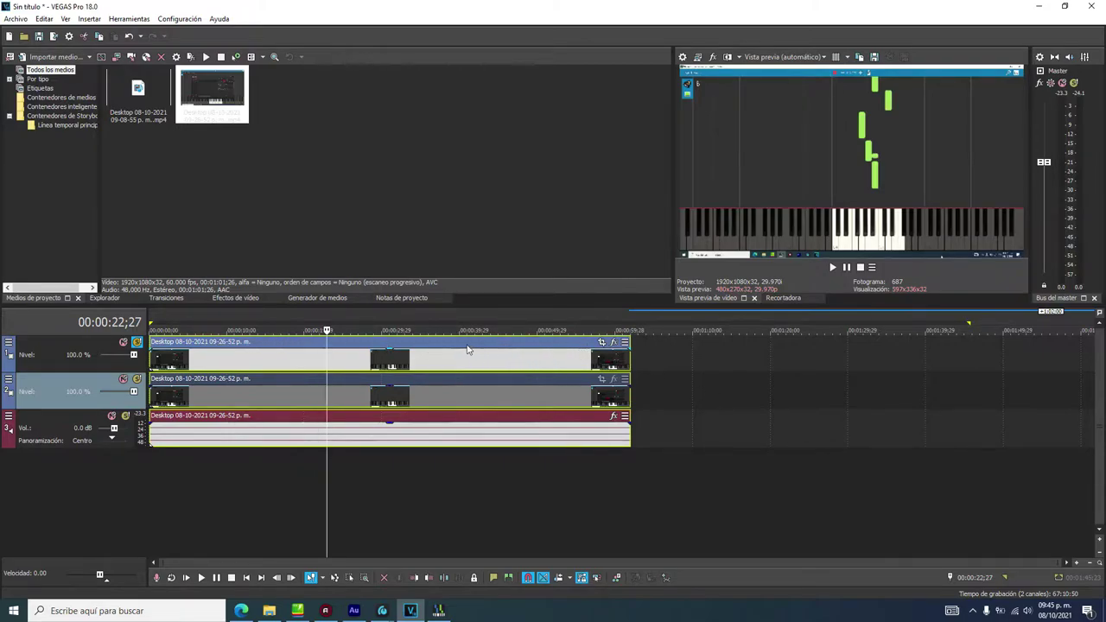
pyautogui.click(602, 343)
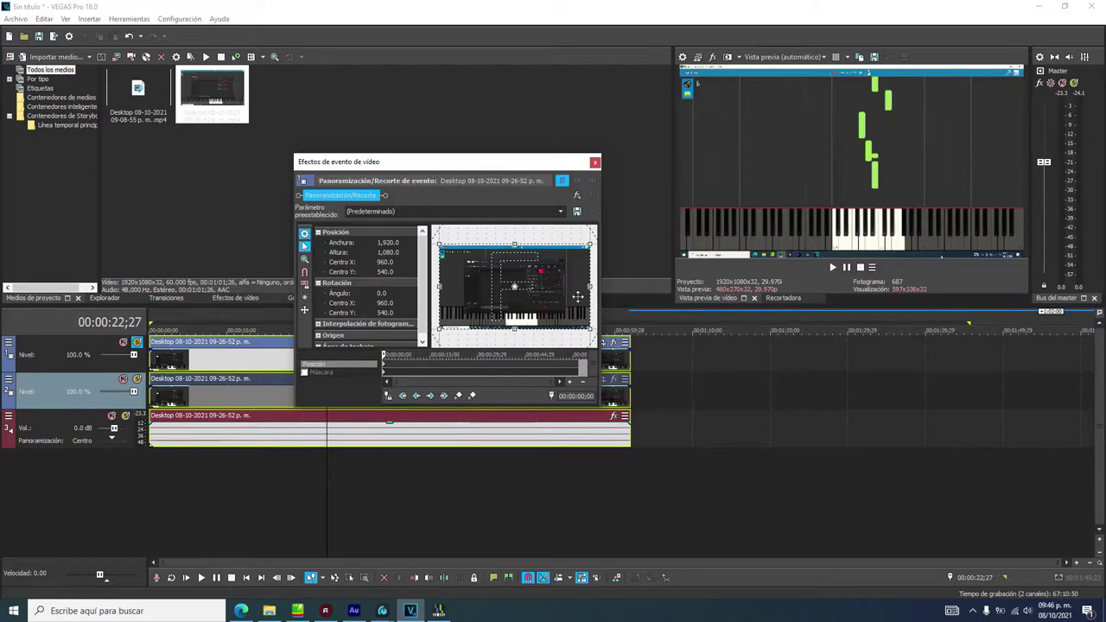
# Mirror the event's crop frame horizontally to a width of about -1,930 and rotate it to about -179.4 degrees
pyautogui.moveTo(591, 286); pyautogui.dragTo(509, 286)
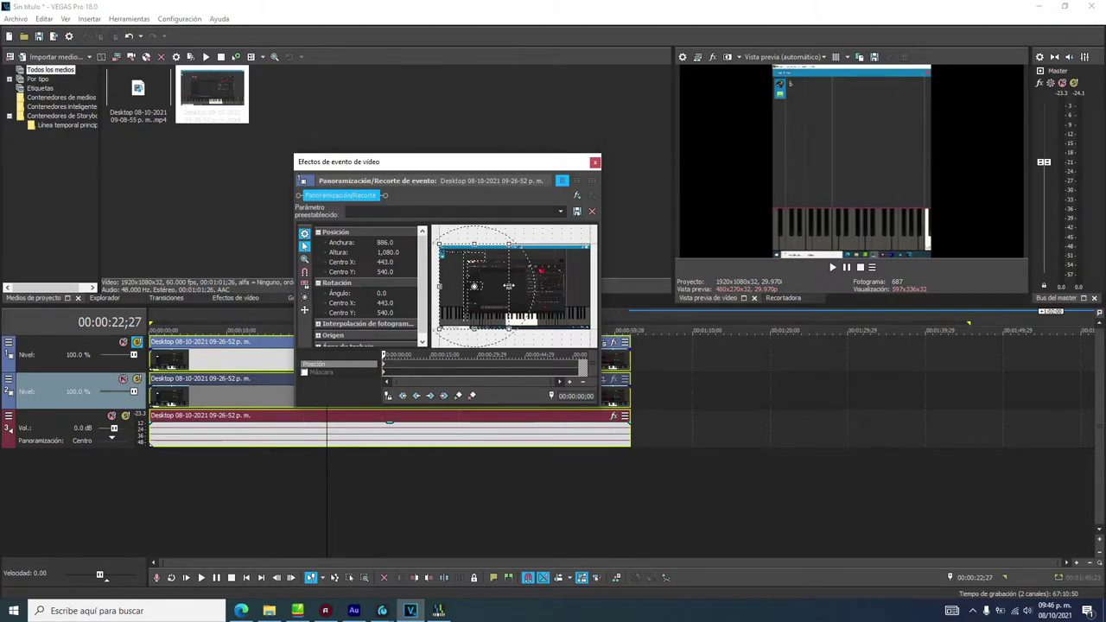
pyautogui.moveTo(439, 286)
pyautogui.mouseDown()
pyautogui.moveTo(517, 286)
pyautogui.moveTo(438, 291)
pyautogui.mouseUp()
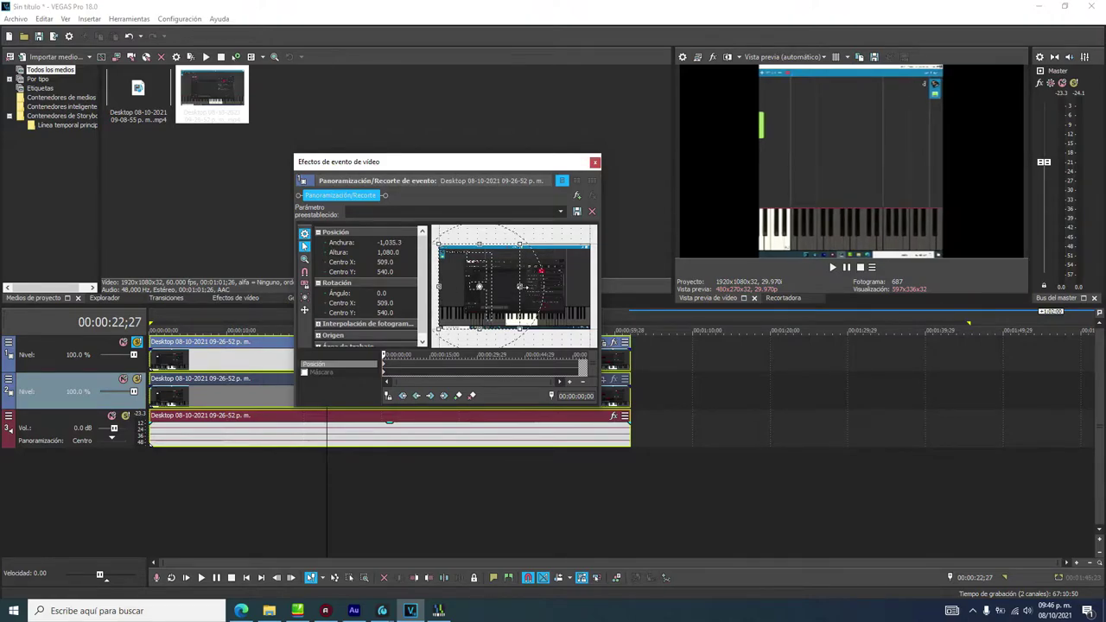
pyautogui.moveTo(520, 286); pyautogui.dragTo(591, 292)
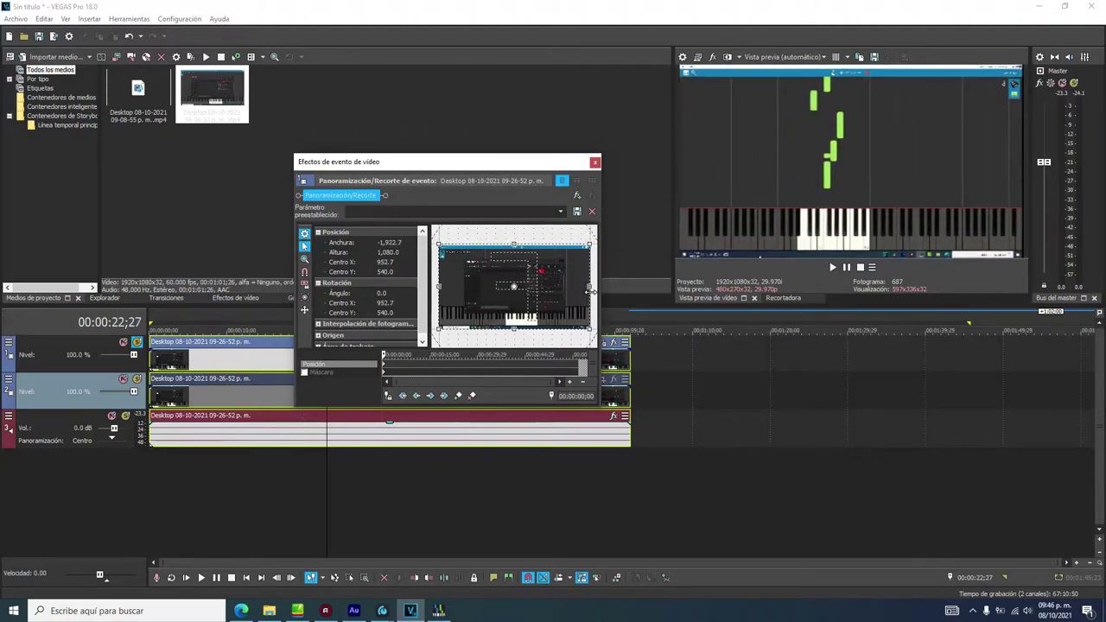
pyautogui.moveTo(591, 292); pyautogui.dragTo(591, 292)
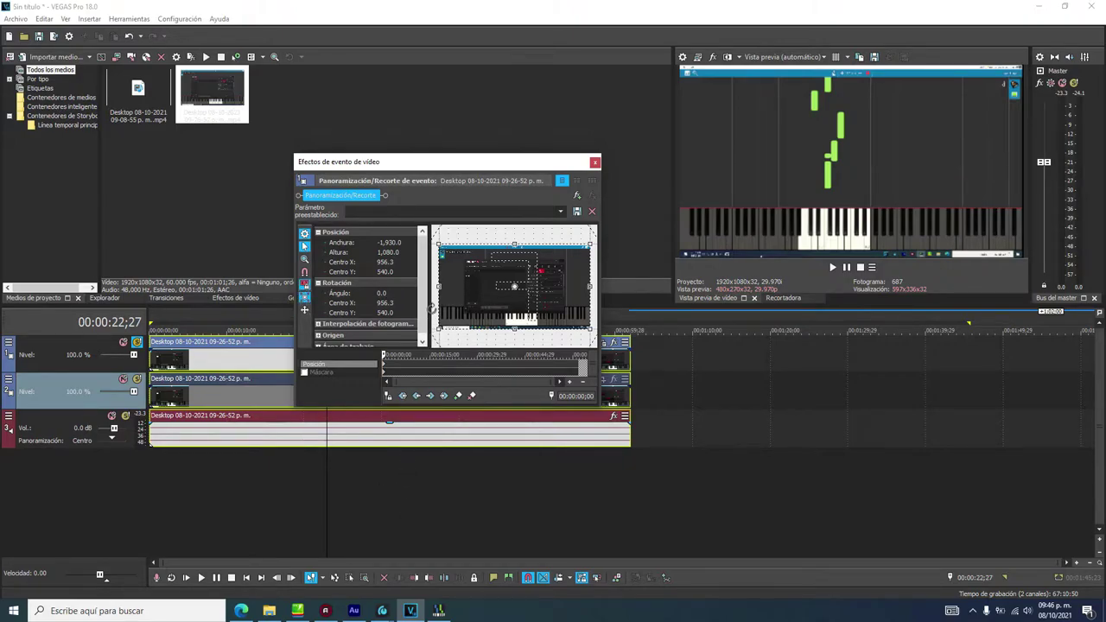
pyautogui.moveTo(433, 304); pyautogui.dragTo(612, 262)
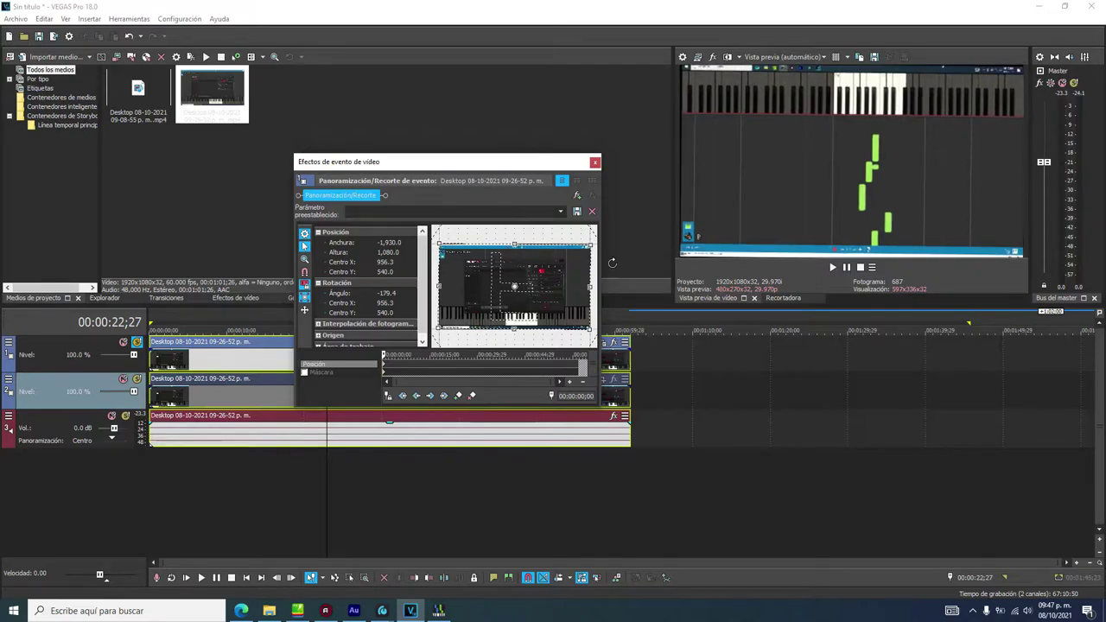
# Fine-tune the upper event's crop frame to an angle of about -179.9 degrees and a width of about -1,922.6
pyautogui.moveTo(611, 262); pyautogui.dragTo(610, 262)
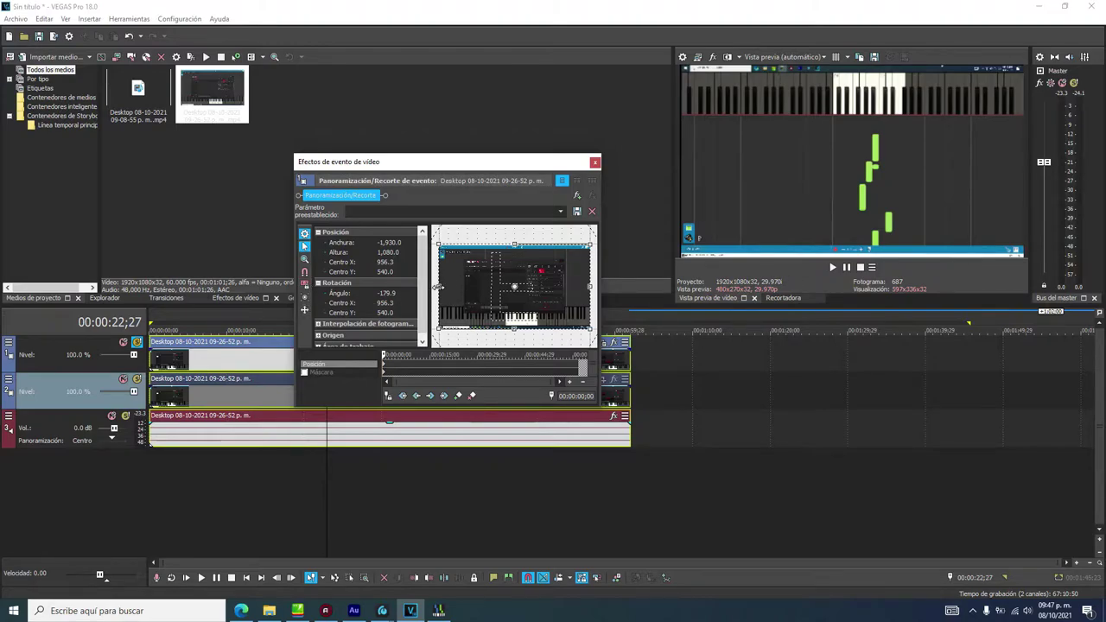
pyautogui.moveTo(438, 287); pyautogui.dragTo(441, 286)
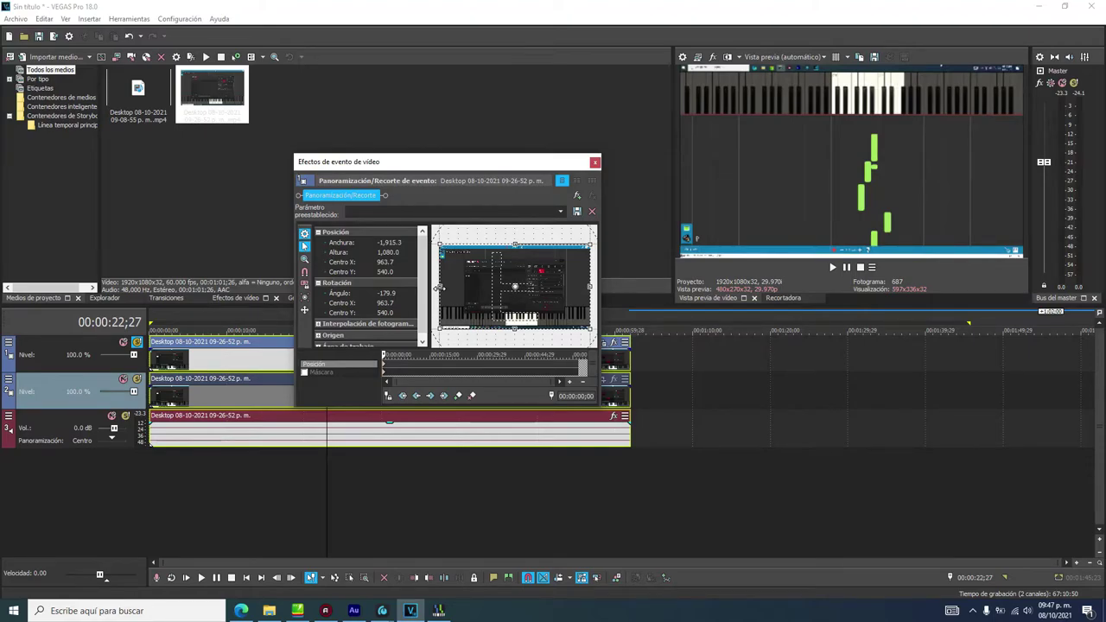
pyautogui.hotkey('ctrl', 'z')
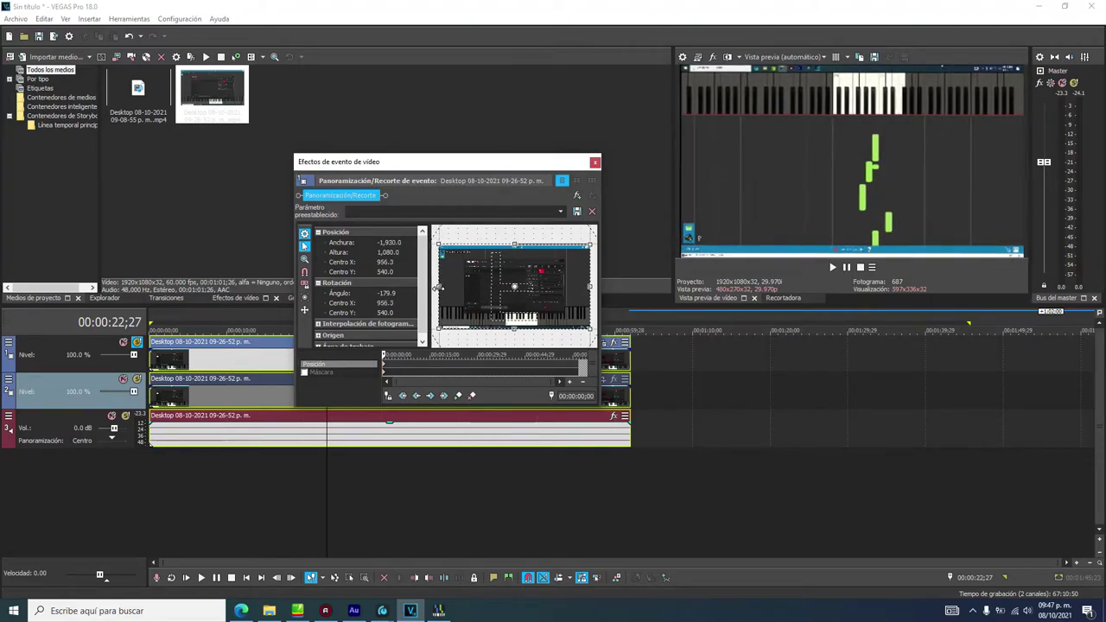
pyautogui.moveTo(438, 287); pyautogui.dragTo(439, 287)
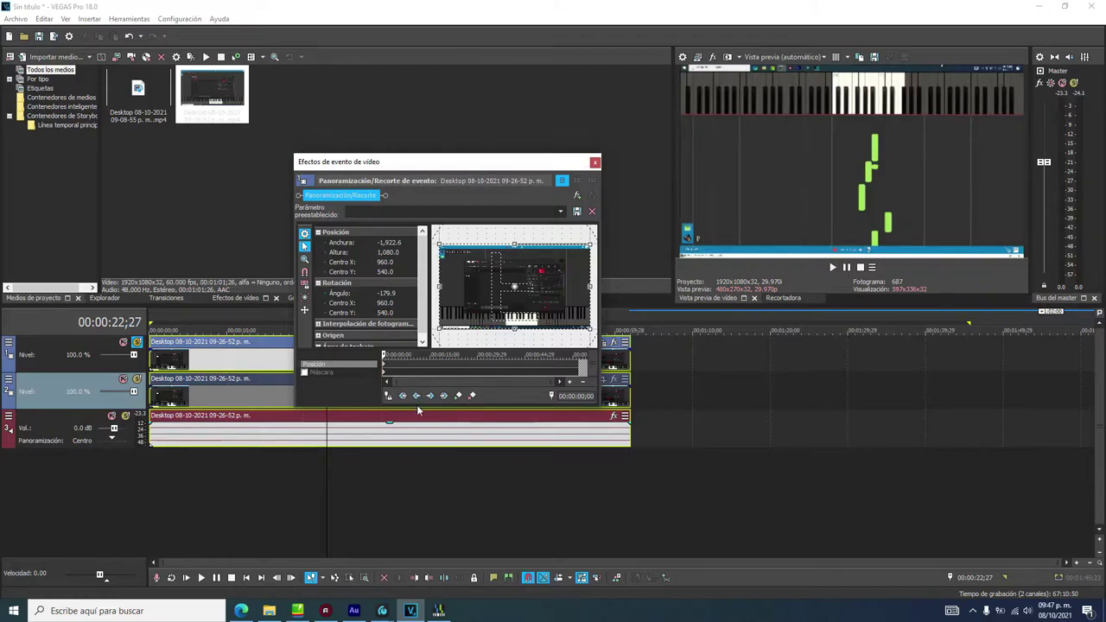
pyautogui.click(304, 284)
pyautogui.click(304, 295)
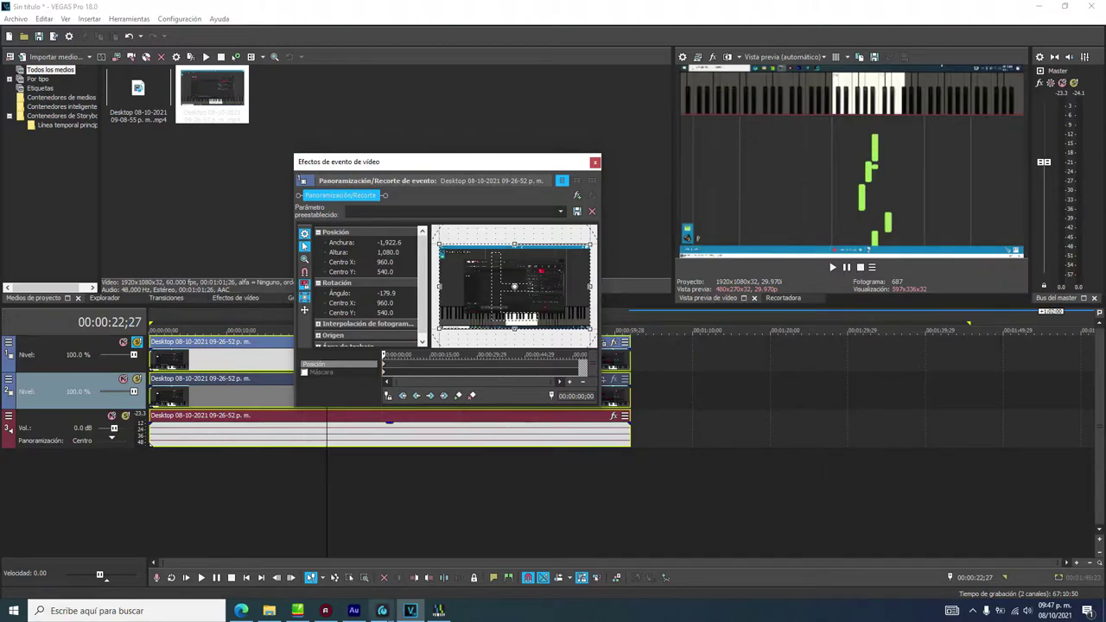
# Preview the flipped picture from 00:00:22;27 to about 00:00:25;24 and close the event's pan/crop settings
pyautogui.click(201, 578)
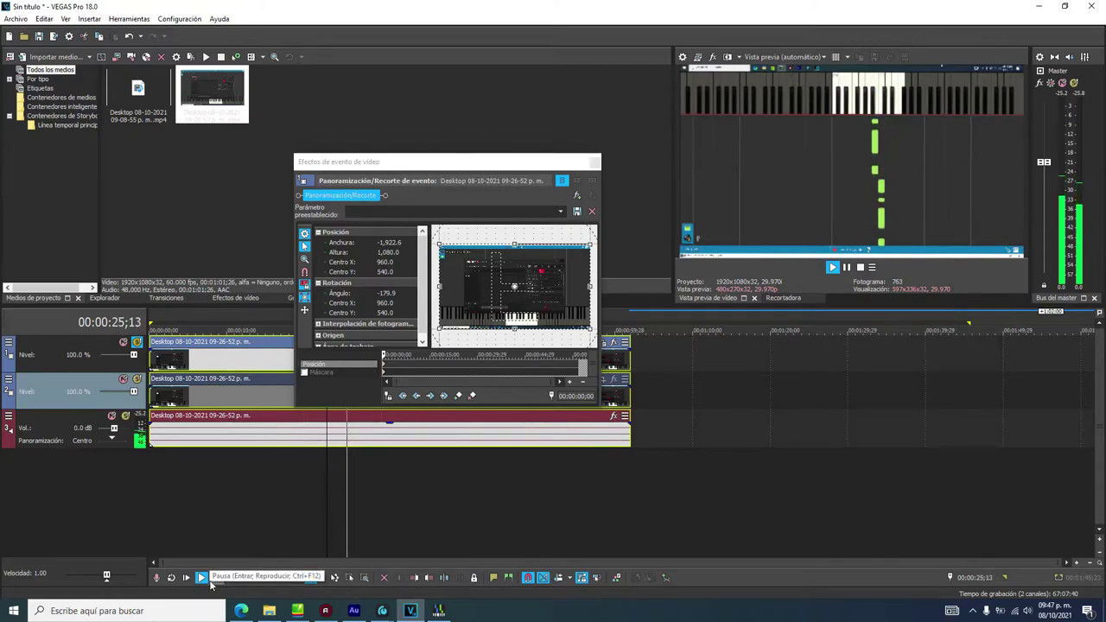
pyautogui.click(215, 578)
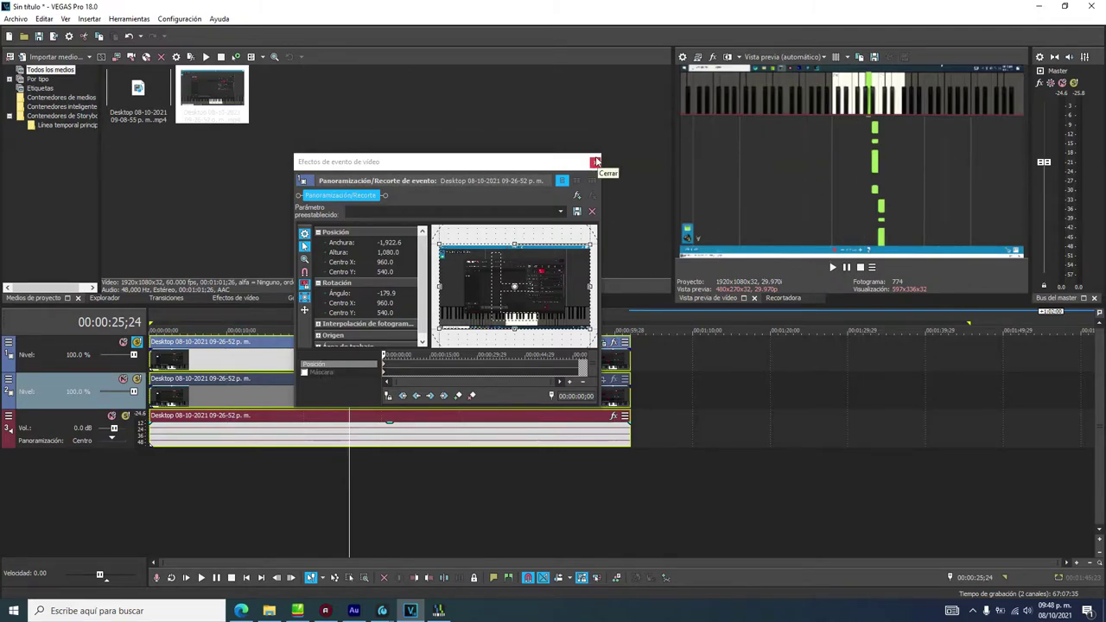
pyautogui.click(594, 163)
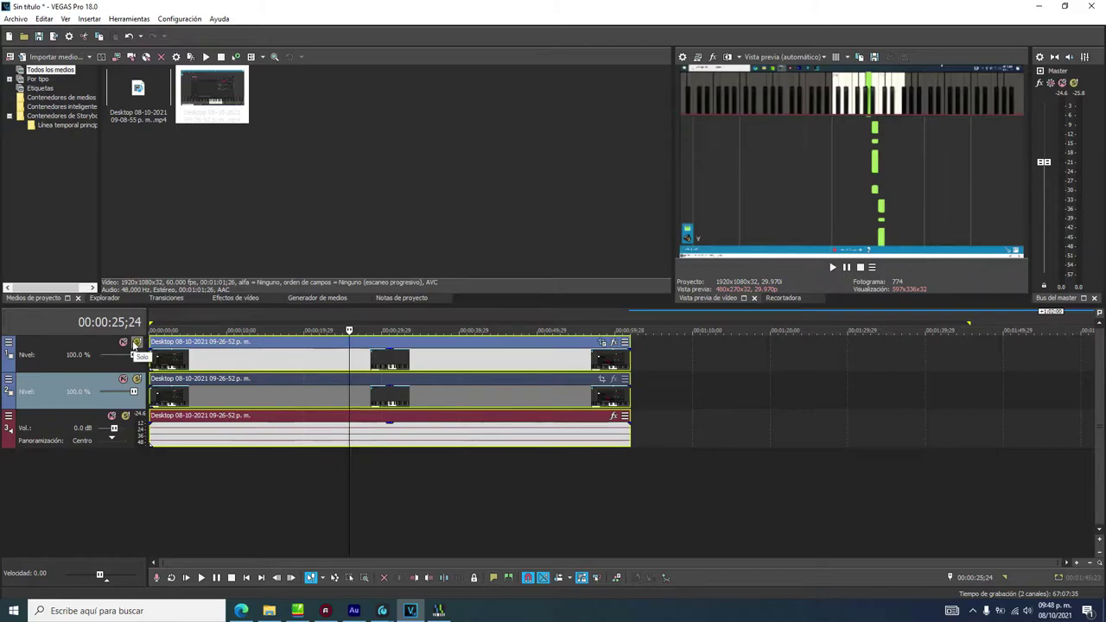
# Solo the lower video track and enable a rectangular mask around the piano keyboard in its event's pan/crop settings
pyautogui.click(136, 380)
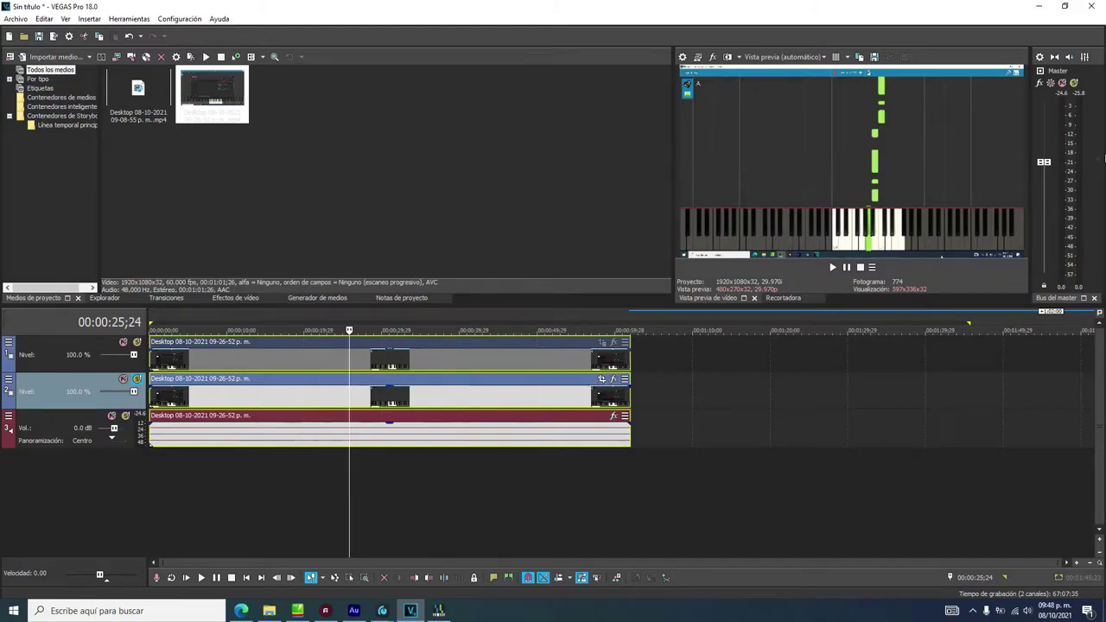
pyautogui.click(602, 383)
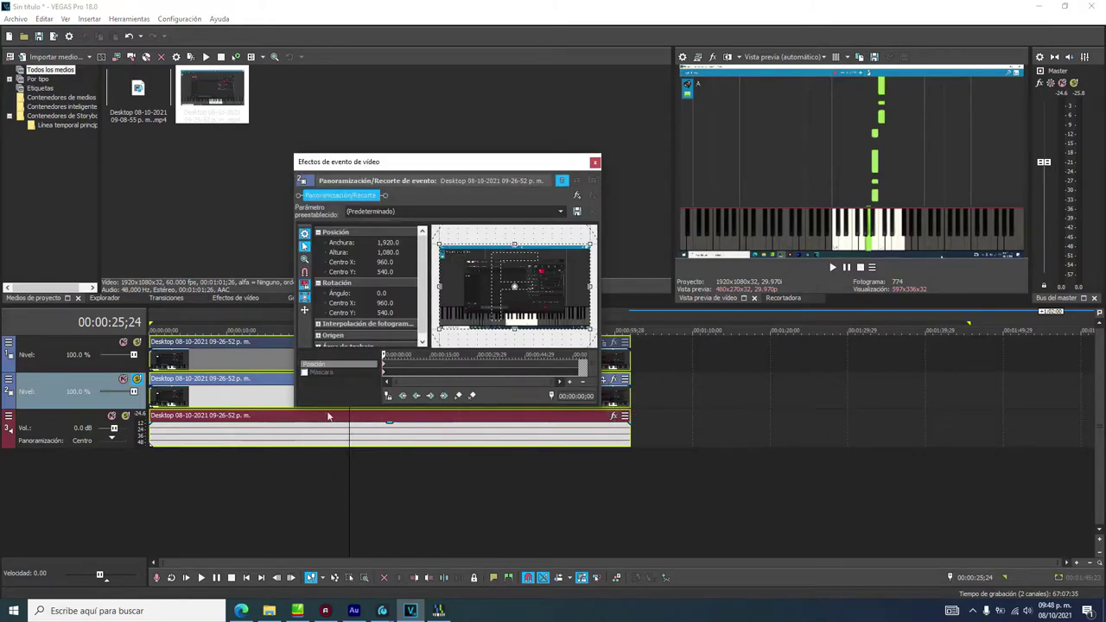
pyautogui.click(320, 374)
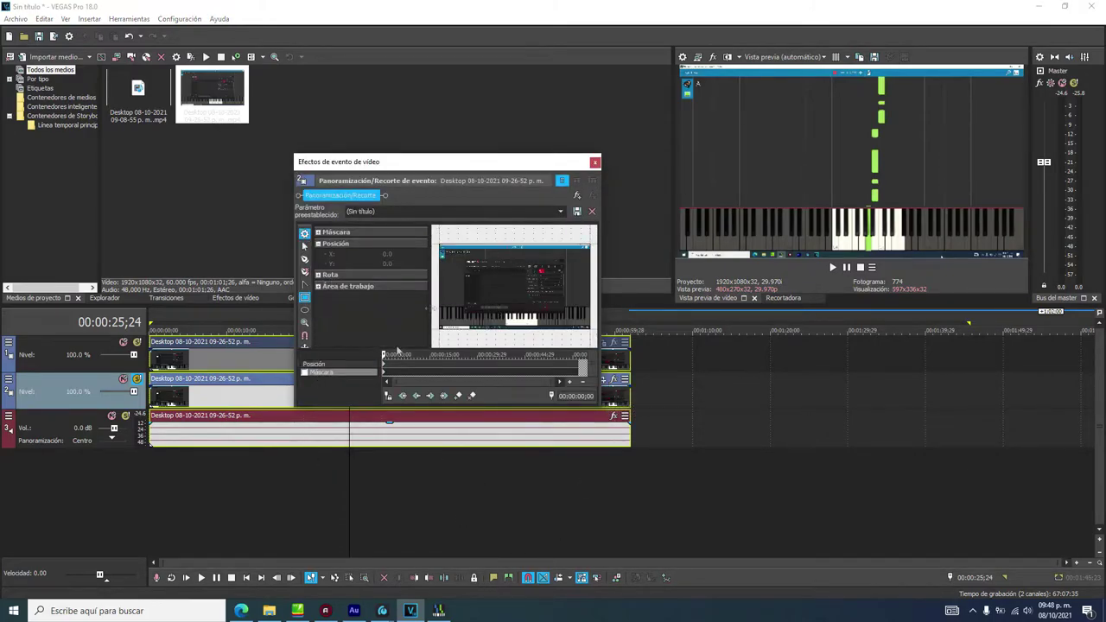
pyautogui.click(307, 301)
pyautogui.click(306, 302)
pyautogui.moveTo(441, 327); pyautogui.dragTo(593, 307)
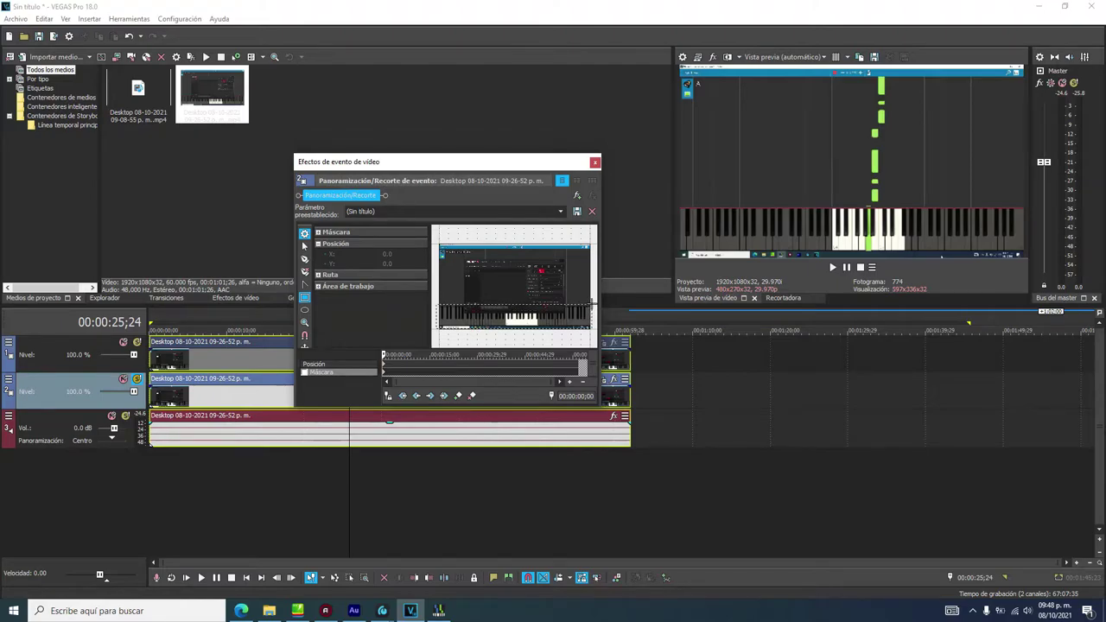
pyautogui.click(514, 304)
pyautogui.click(304, 373)
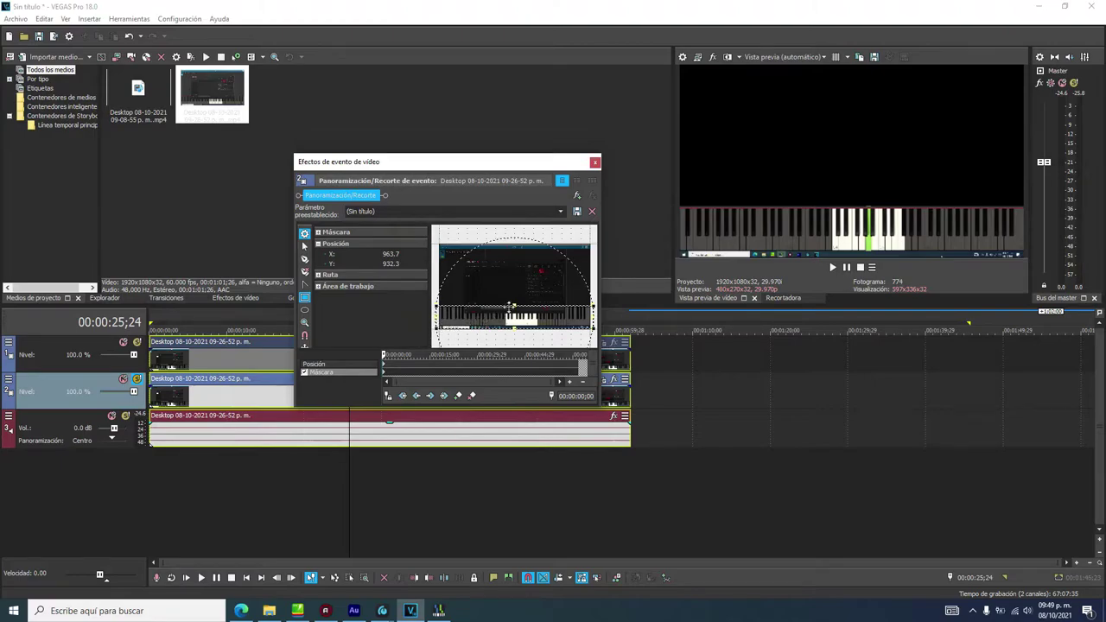
# Adjust the mask's upper and lower edges to fit the piano keys and cut off the taskbar, centring it at about Y 917.7
pyautogui.moveTo(514, 305); pyautogui.dragTo(512, 306)
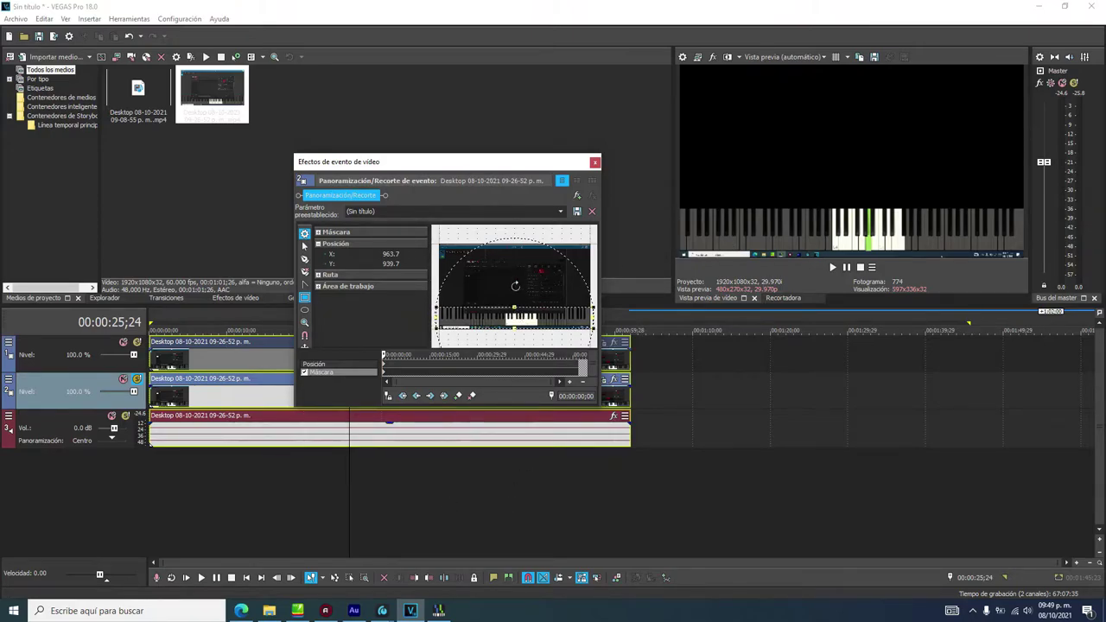
pyautogui.moveTo(513, 306); pyautogui.dragTo(516, 307)
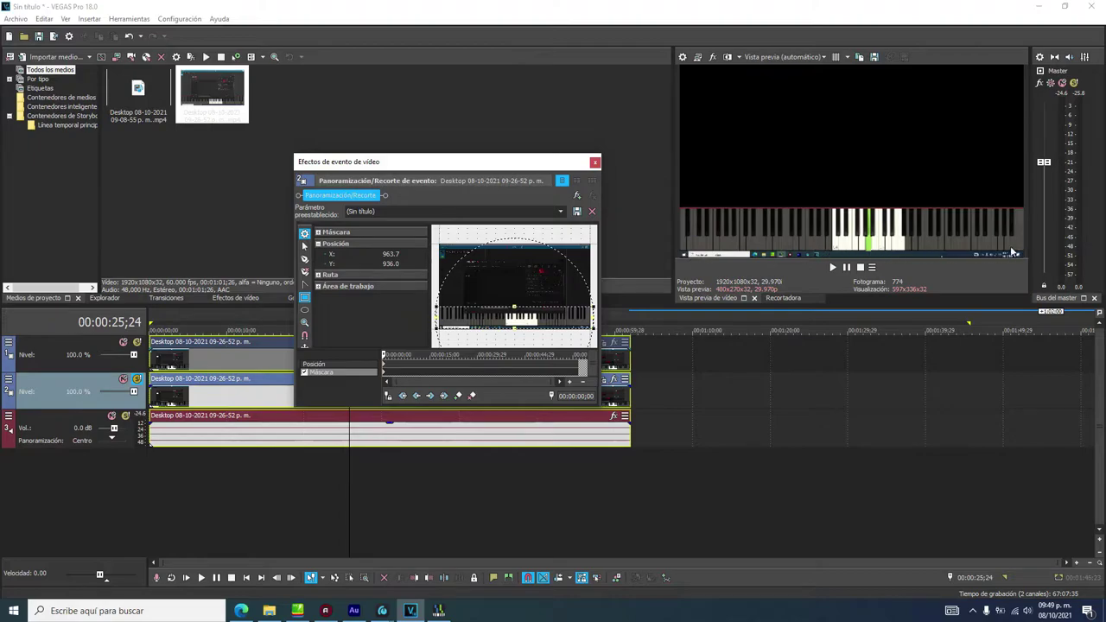
pyautogui.moveTo(514, 328); pyautogui.dragTo(516, 325)
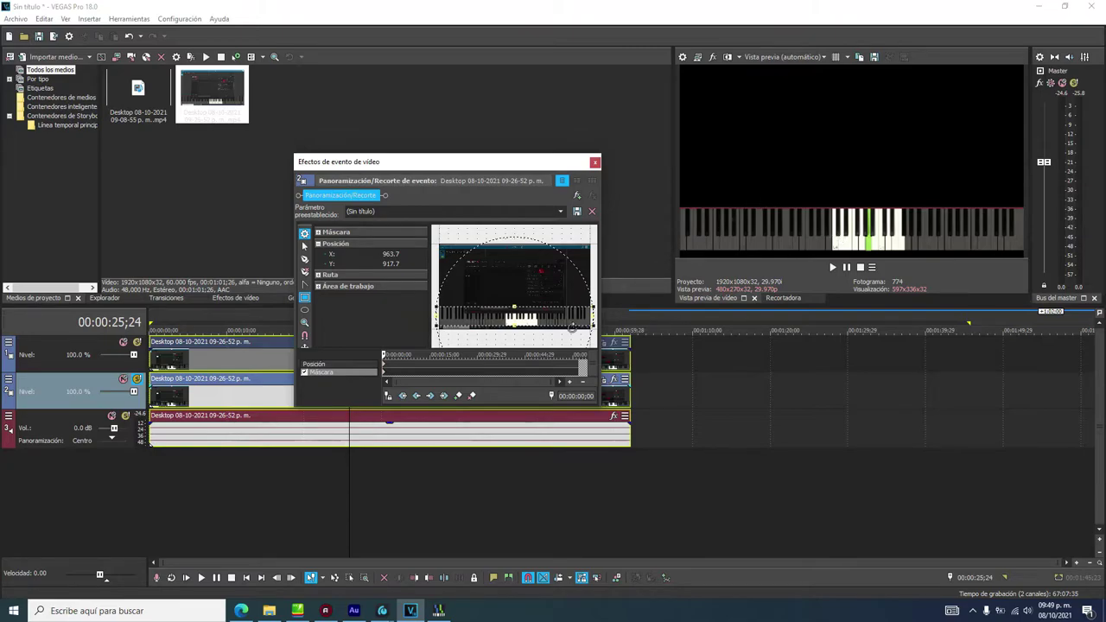
# Shift the lower event's crop frame to a centre Y of about 496 and turn off the track's solo
pyautogui.click(358, 365)
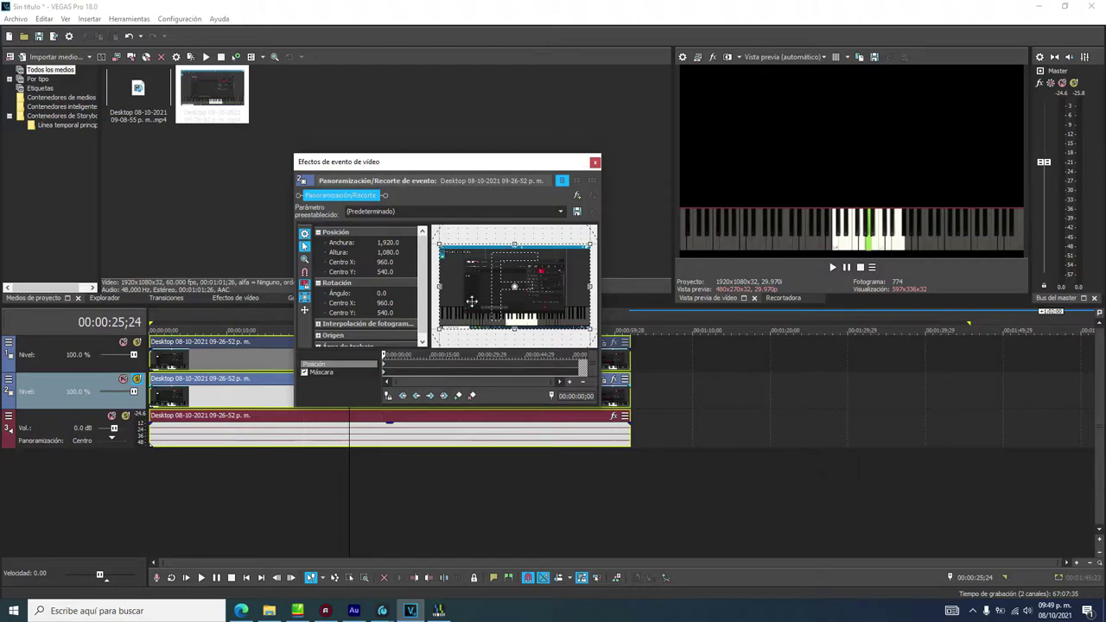
pyautogui.moveTo(473, 274); pyautogui.dragTo(474, 272)
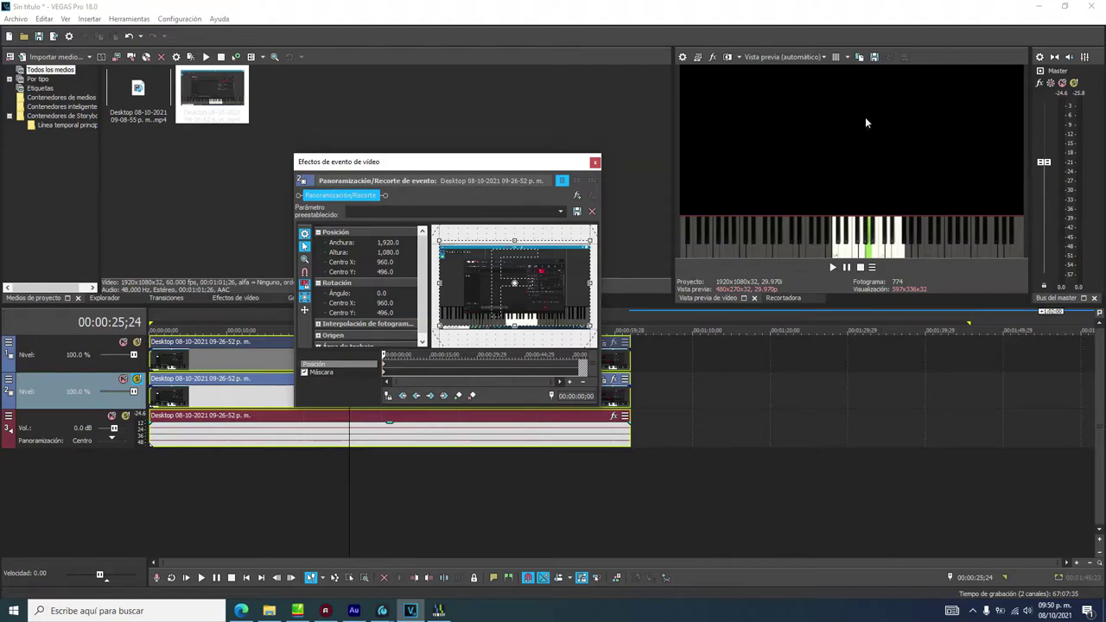
pyautogui.click(594, 163)
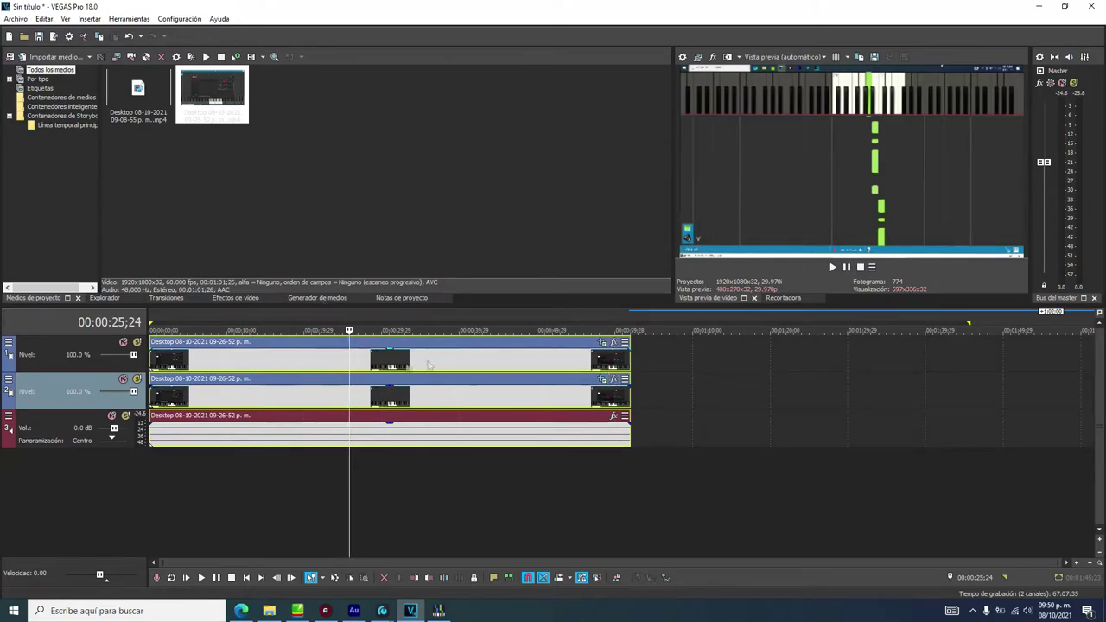
# Enable masking on the upper event and draw a full-width rectangular mask from the picture's lower edge to just below the Synthesia toolbar
pyautogui.click(602, 342)
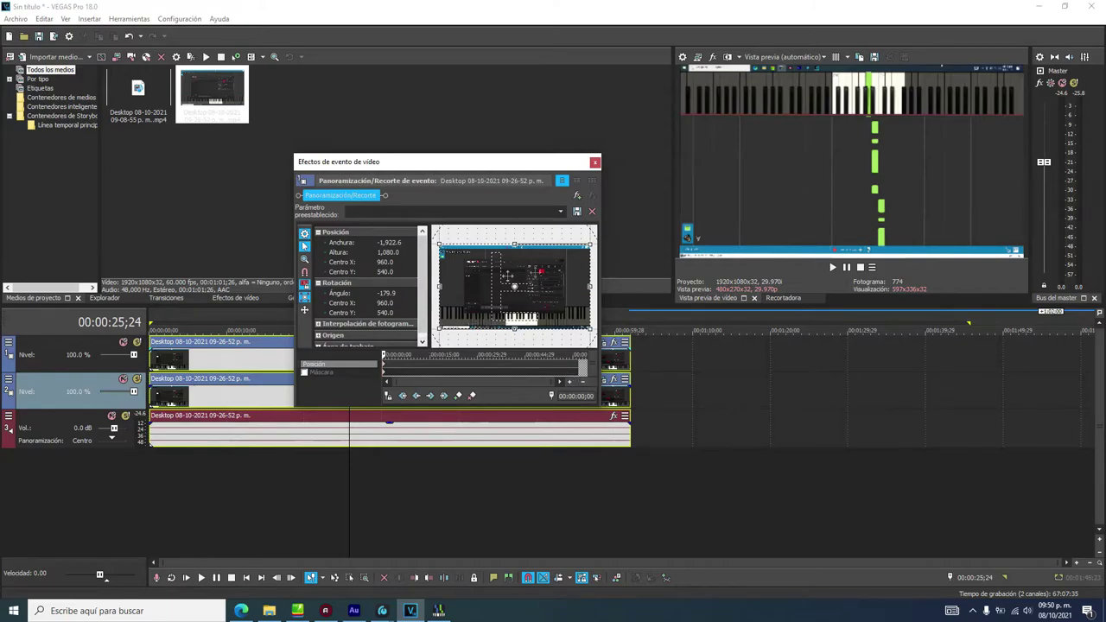
pyautogui.click(312, 375)
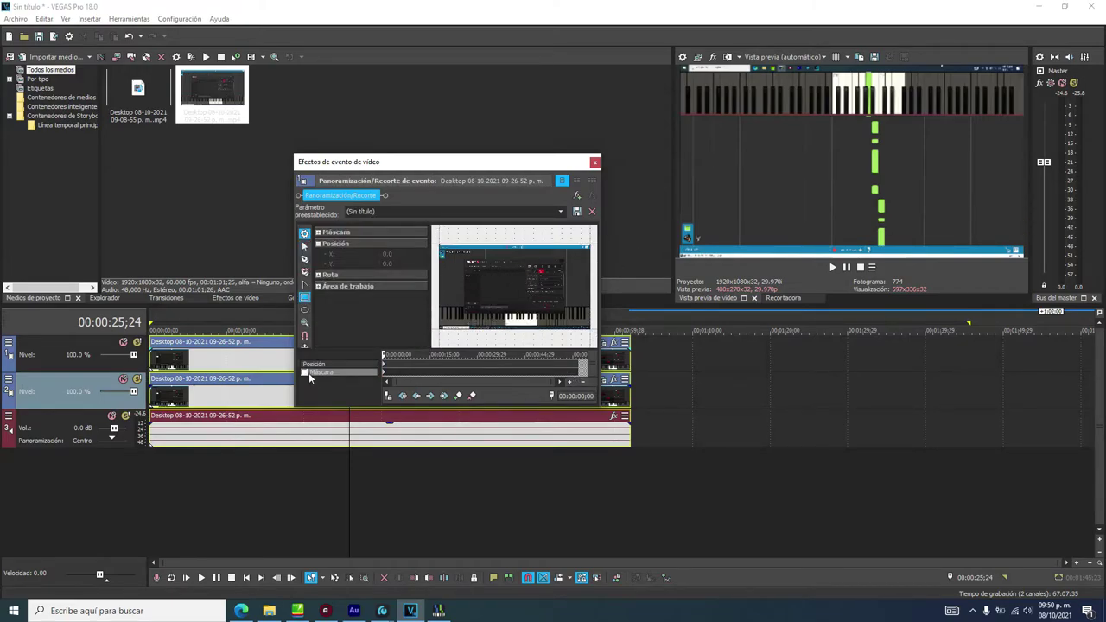
pyautogui.click(304, 373)
pyautogui.moveTo(439, 329)
pyautogui.mouseDown()
pyautogui.moveTo(585, 306)
pyautogui.moveTo(592, 259)
pyautogui.mouseUp()
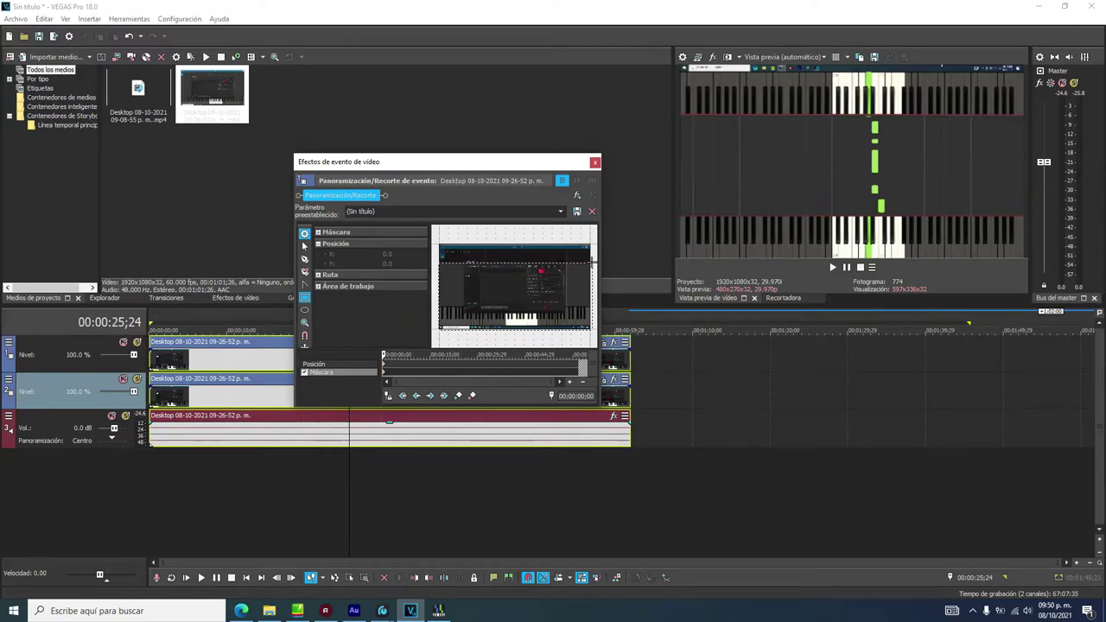
pyautogui.moveTo(592, 258); pyautogui.dragTo(592, 259)
# Refine the mask's upper edge and raise its lower edge to exclude the flipped keyboard, centring it at about X 971, Y 518
pyautogui.moveTo(514, 261); pyautogui.dragTo(515, 262)
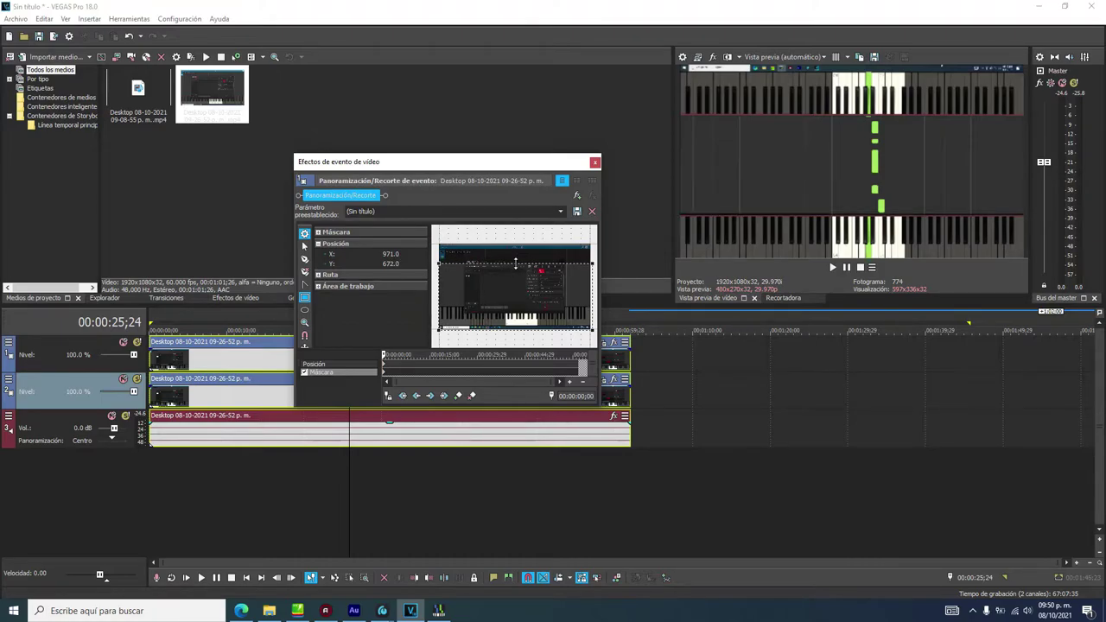
pyautogui.moveTo(515, 261); pyautogui.dragTo(514, 264)
pyautogui.moveTo(513, 263); pyautogui.dragTo(513, 264)
pyautogui.moveTo(513, 263); pyautogui.dragTo(513, 261)
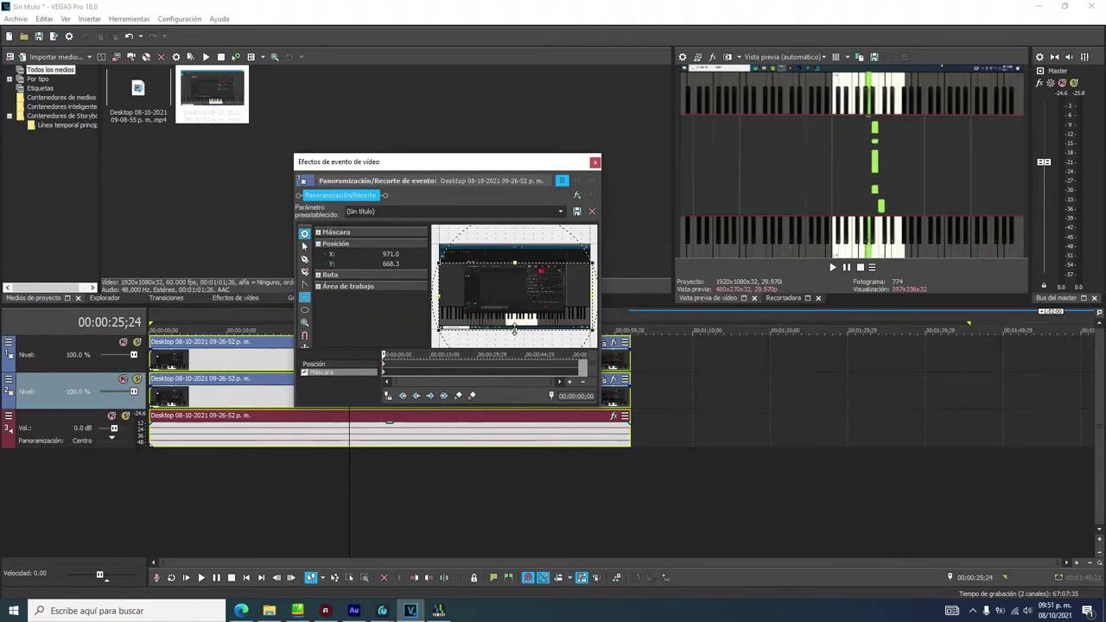
pyautogui.moveTo(514, 331); pyautogui.dragTo(517, 306)
pyautogui.moveTo(518, 306); pyautogui.dragTo(518, 306)
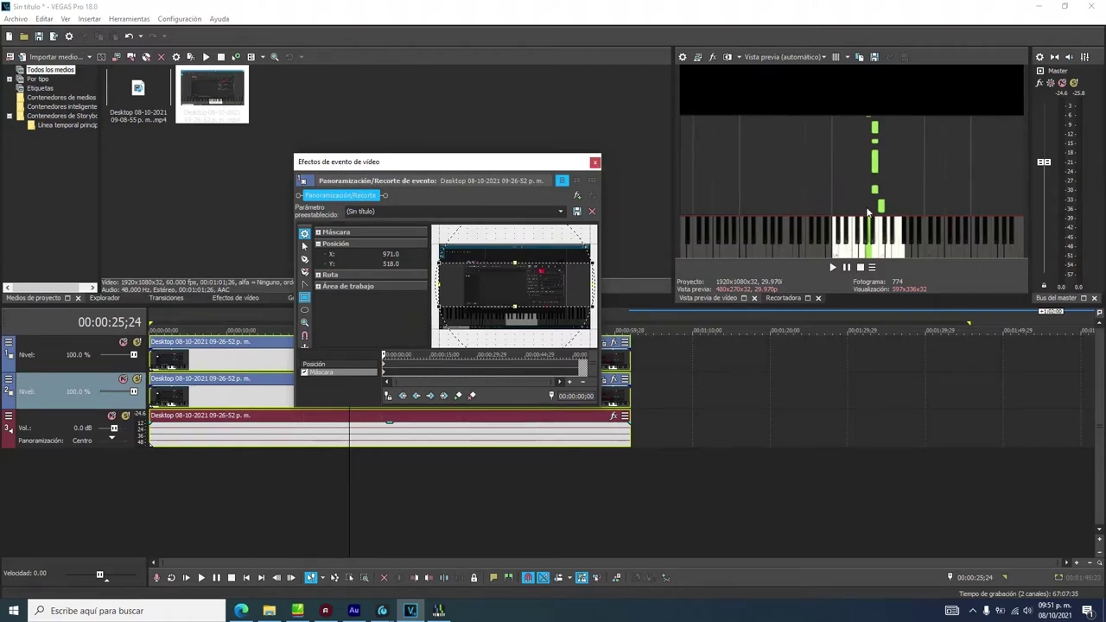
pyautogui.click(594, 162)
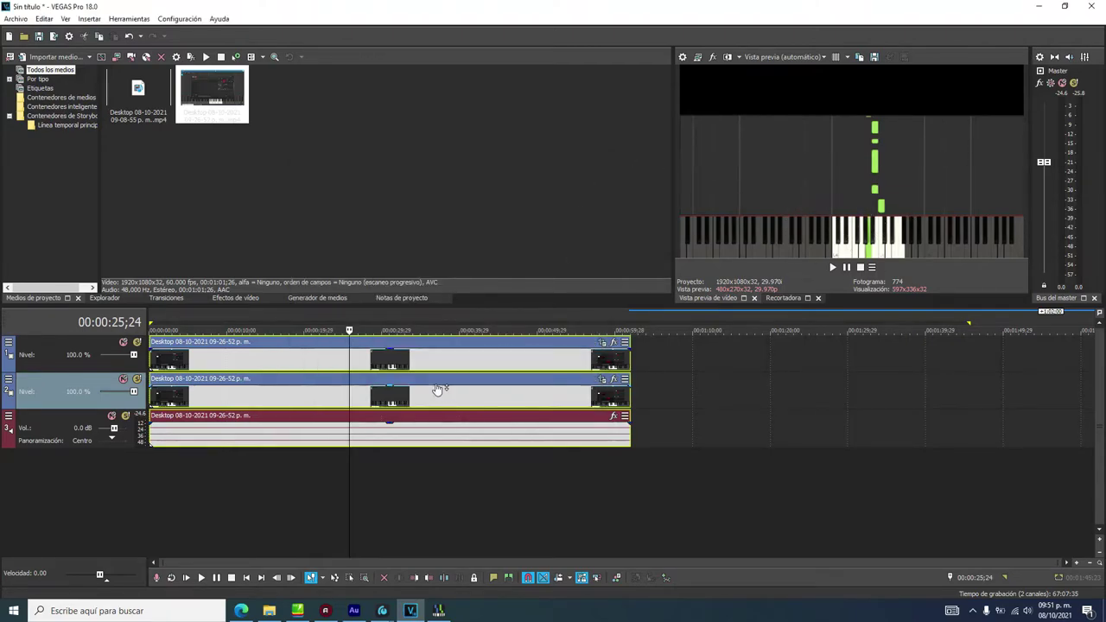
# Move the video and audio events together so they start at about 00:00:14;18 on the timeline
pyautogui.moveTo(309, 343); pyautogui.dragTo(419, 343)
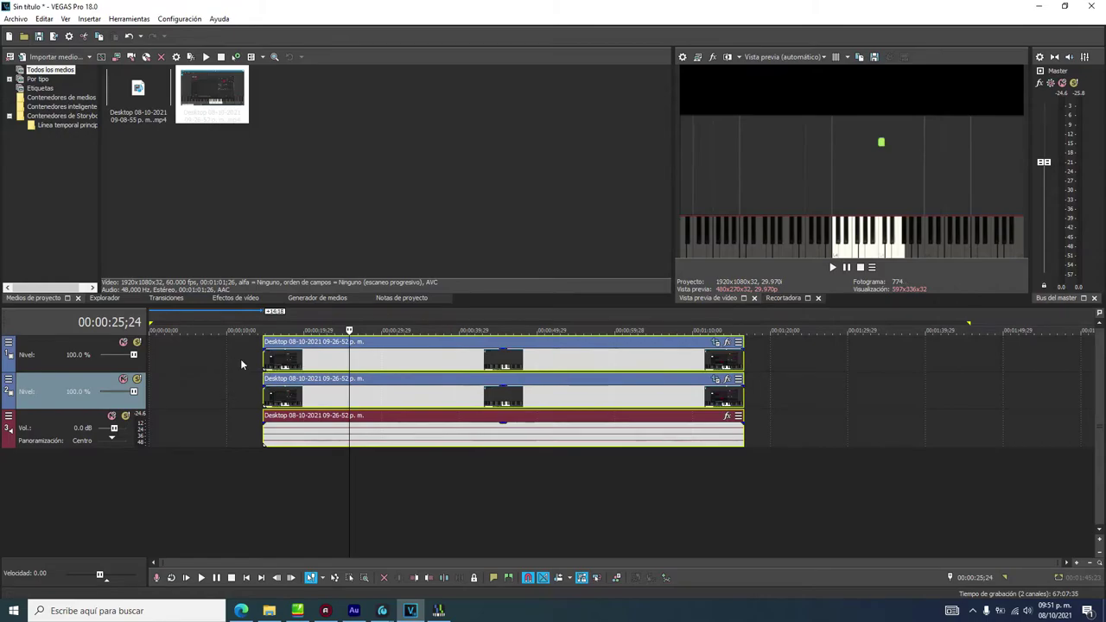
pyautogui.scroll(5, 249, 382)
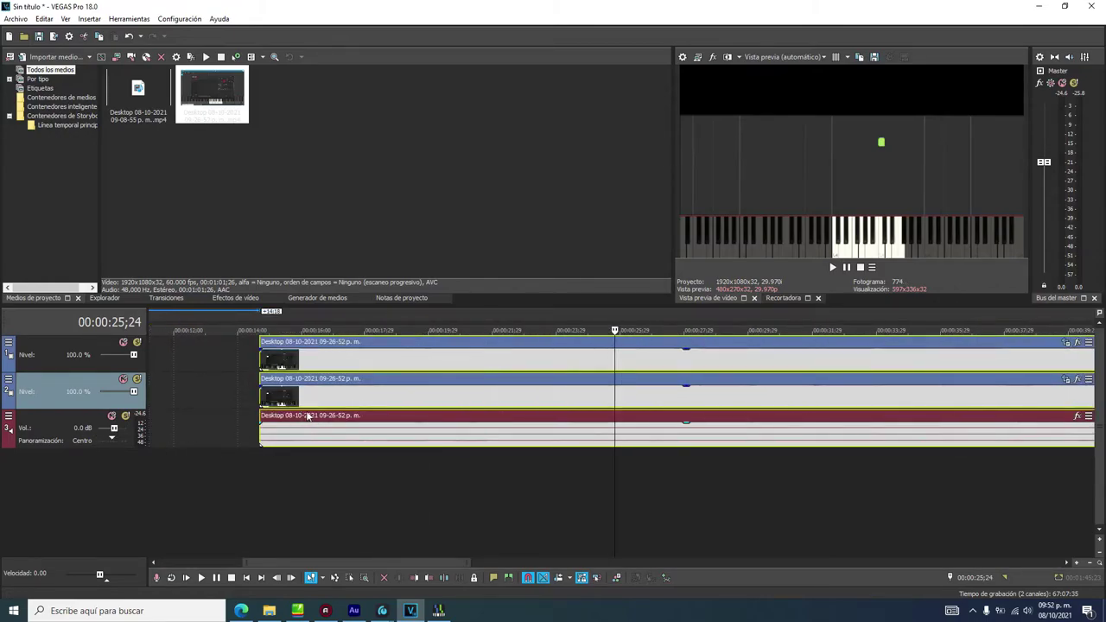
pyautogui.click(67, 420)
pyautogui.rightClick(67, 418)
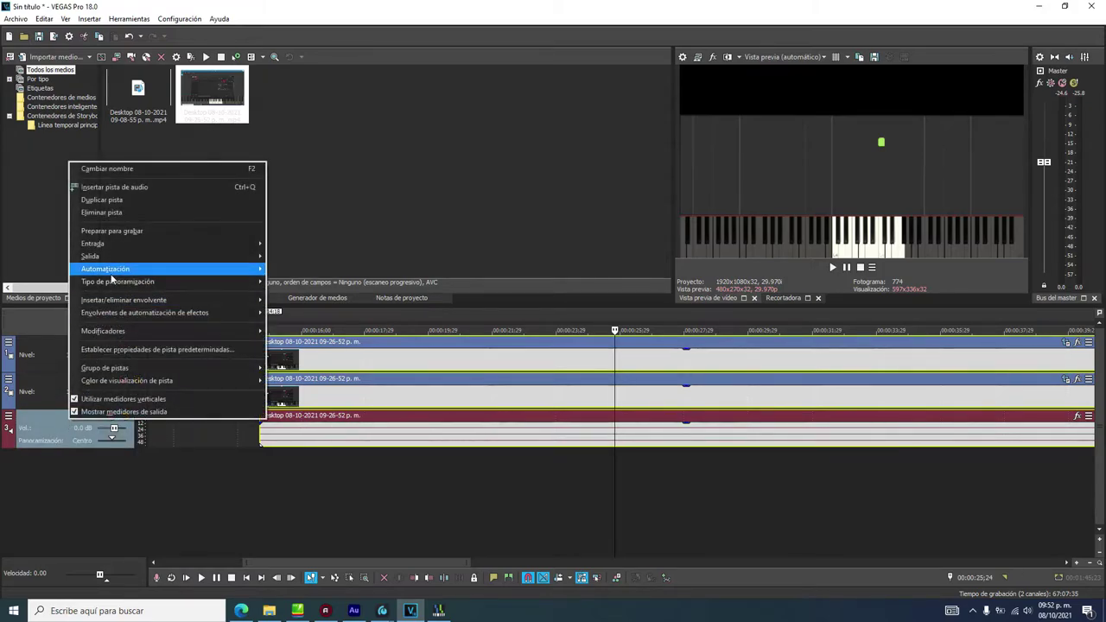
pyautogui.click(110, 211)
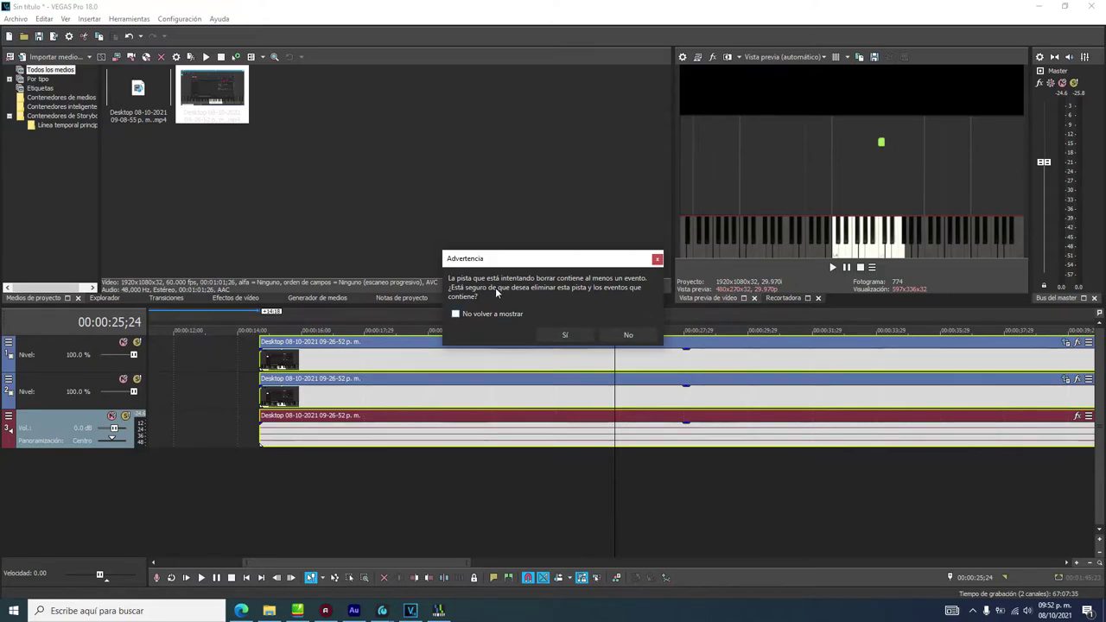
pyautogui.click(656, 259)
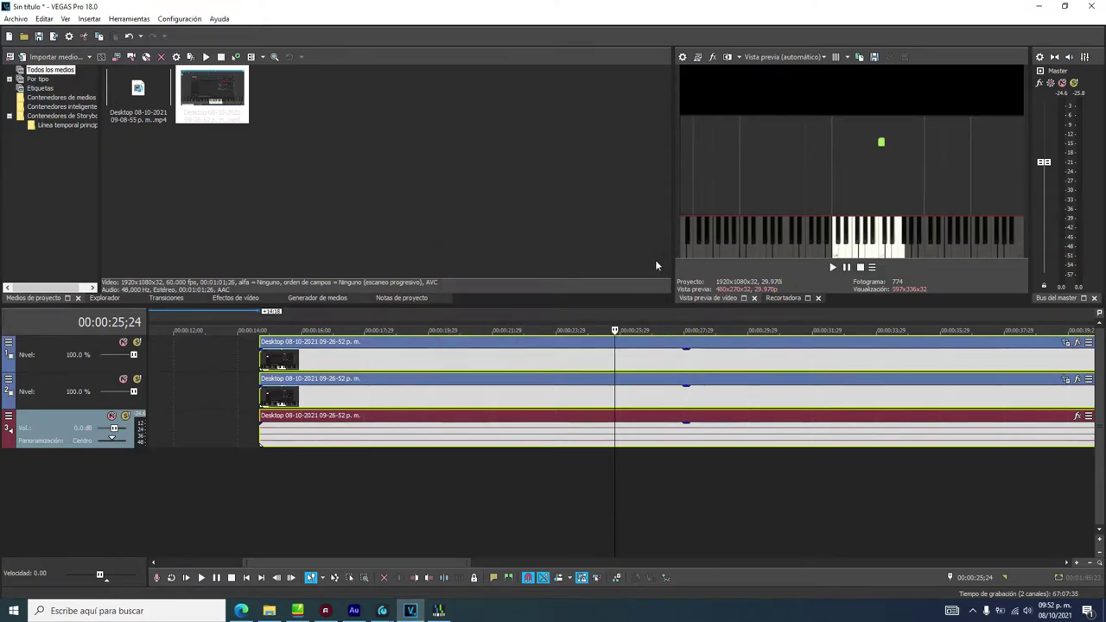
pyautogui.scroll(-4, 313, 491)
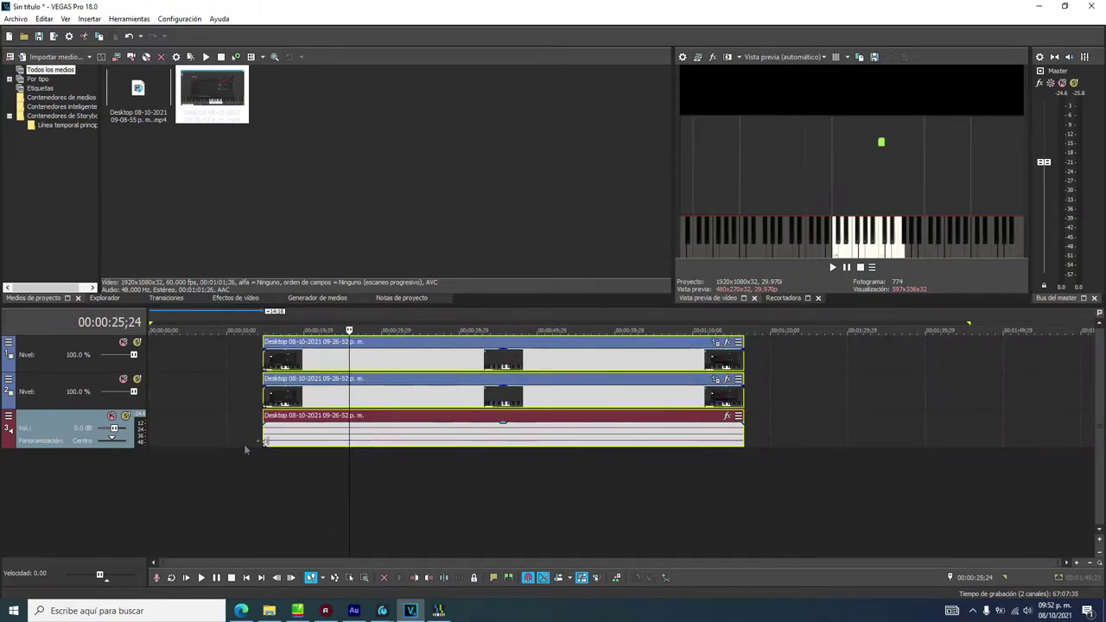
pyautogui.rightClick(100, 472)
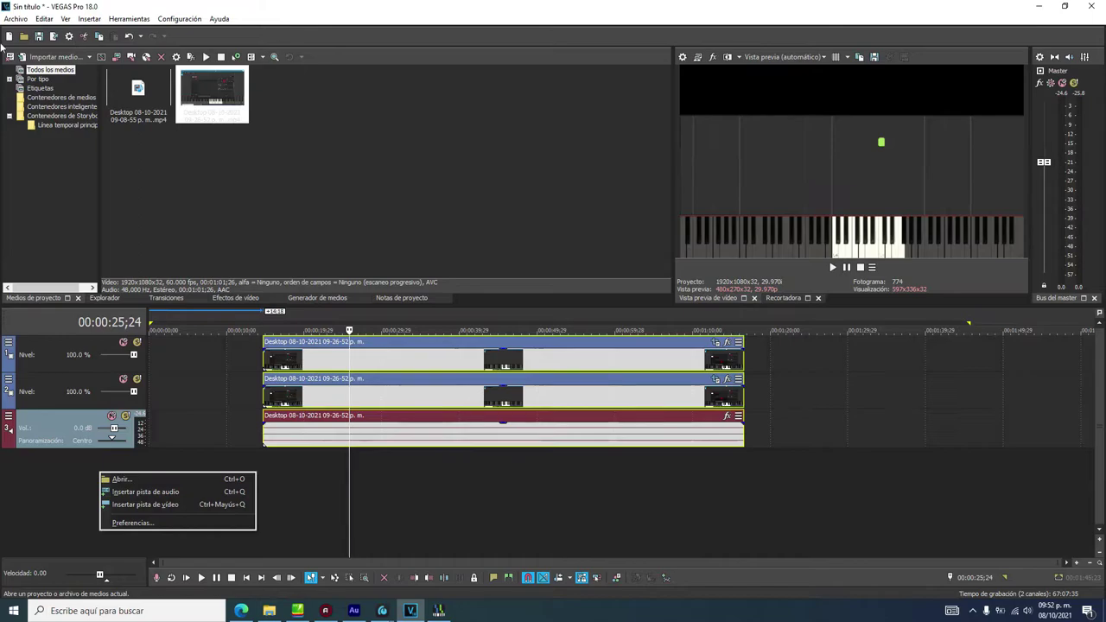
pyautogui.press('Escape')
pyautogui.click(16, 19)
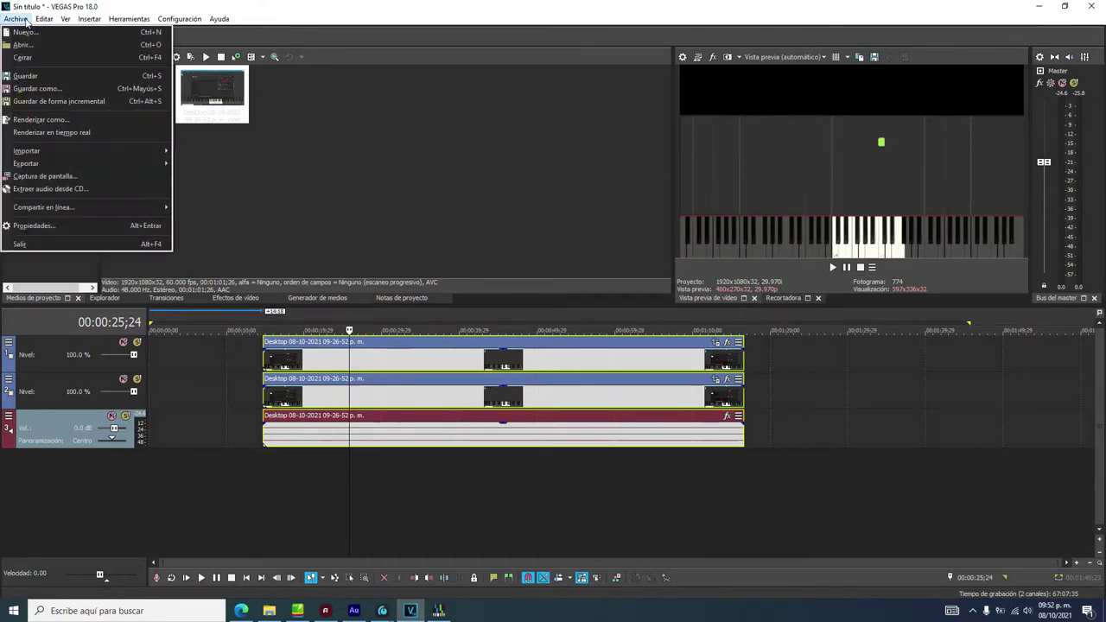
pyautogui.click(280, 18)
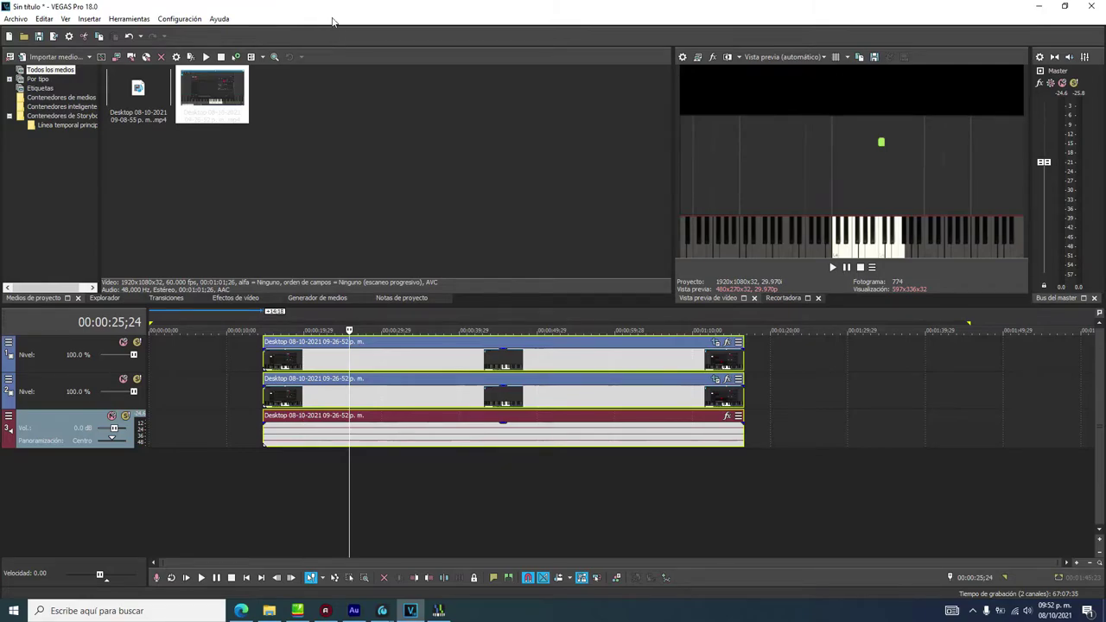
# Restore the window to a smaller size and open the demo video audio file from Documents into the project
pyautogui.moveTo(351, 6); pyautogui.dragTo(422, 41)
pyautogui.click(87, 56)
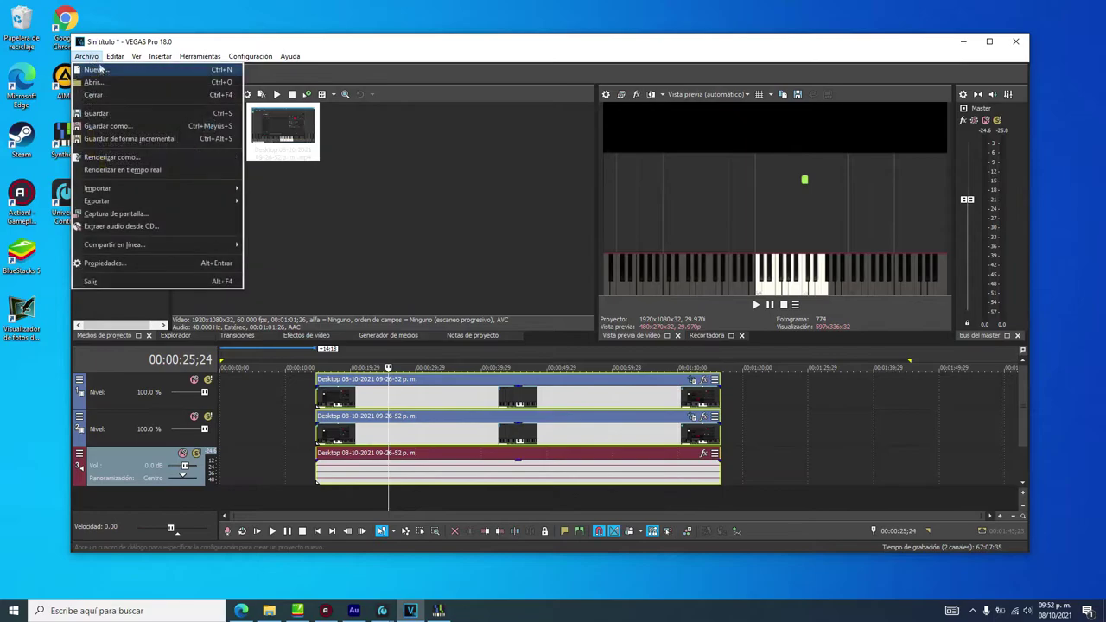
pyautogui.click(99, 84)
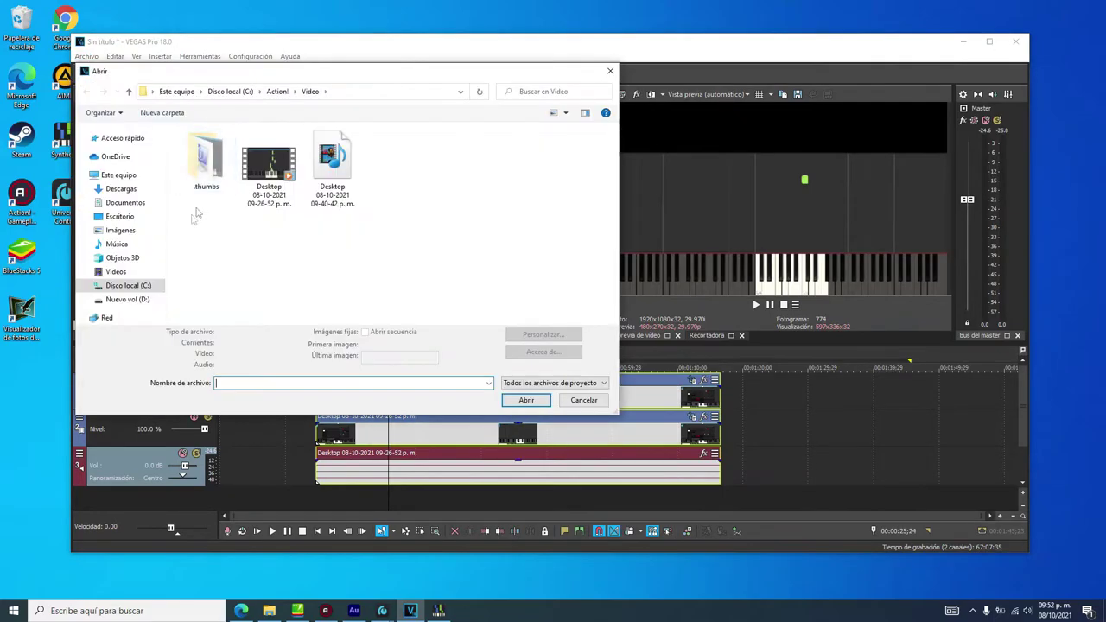
pyautogui.click(134, 205)
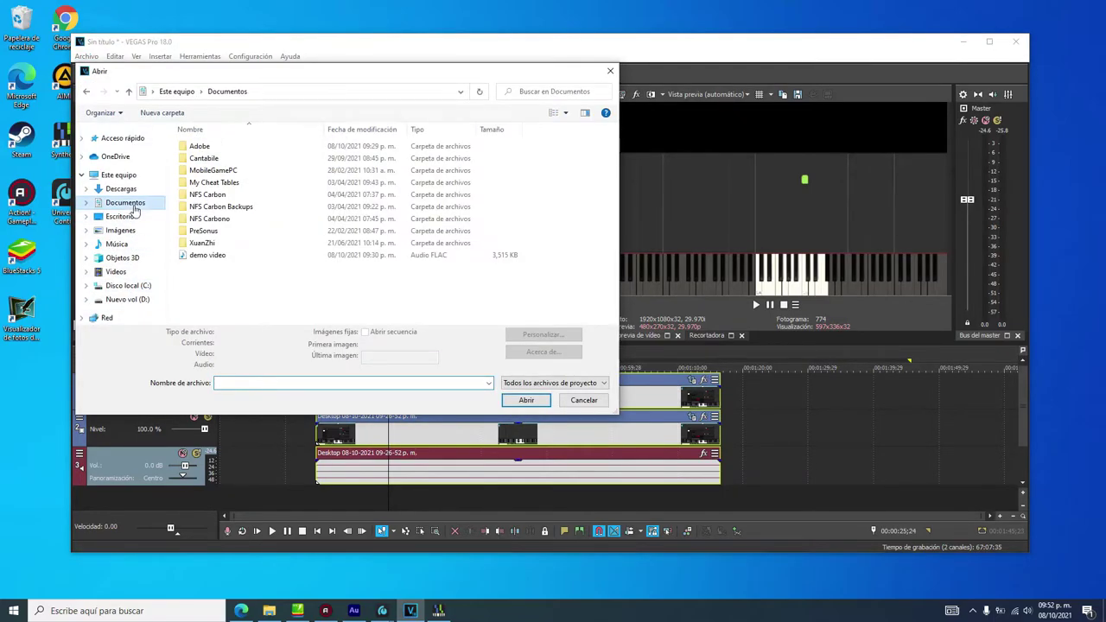
pyautogui.doubleClick(211, 258)
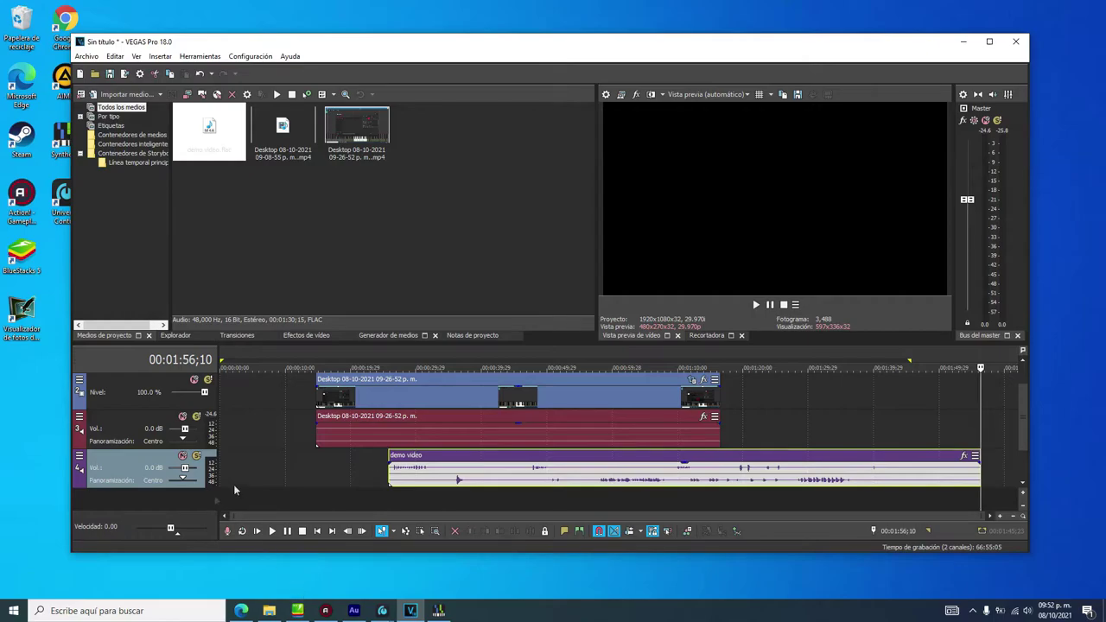
# Delete the Synthesia recording's original audio track together with its event
pyautogui.rightClick(129, 425)
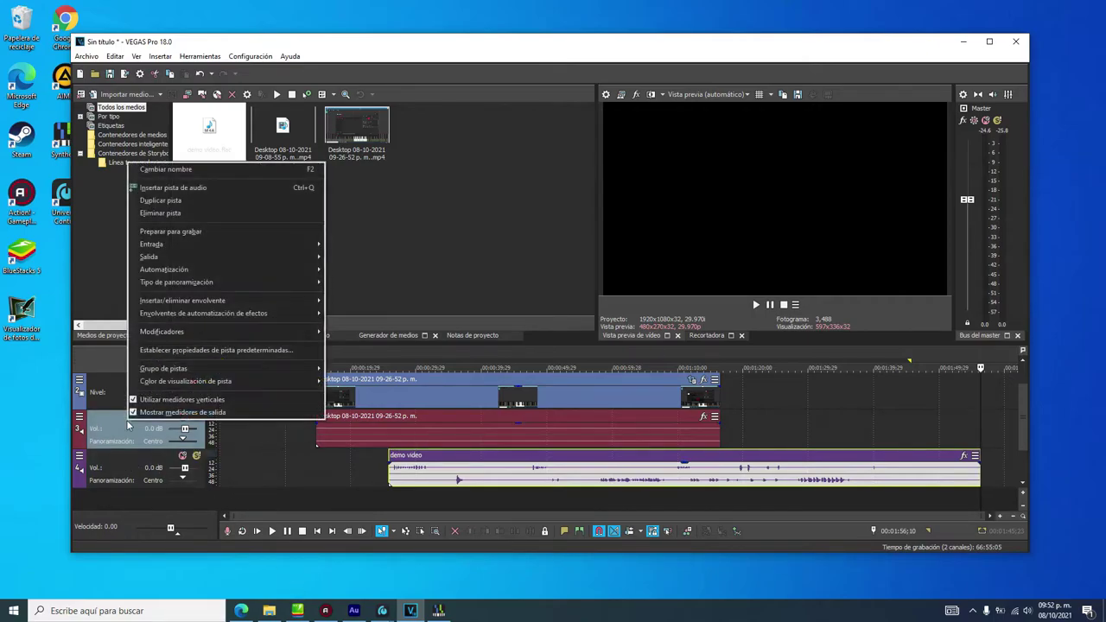
pyautogui.click(147, 214)
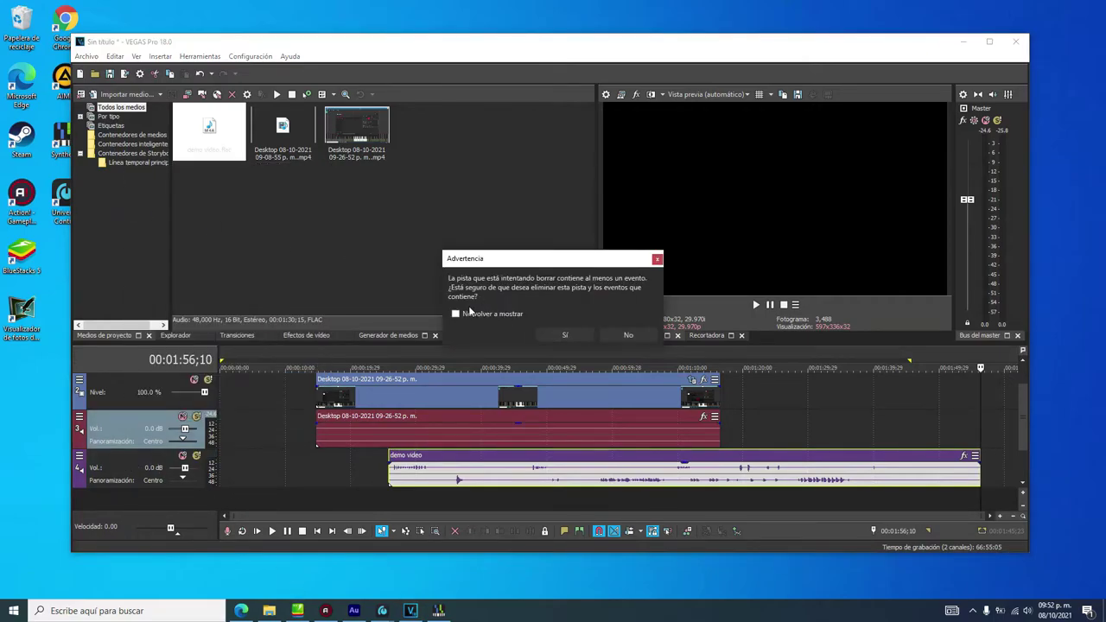
pyautogui.click(570, 335)
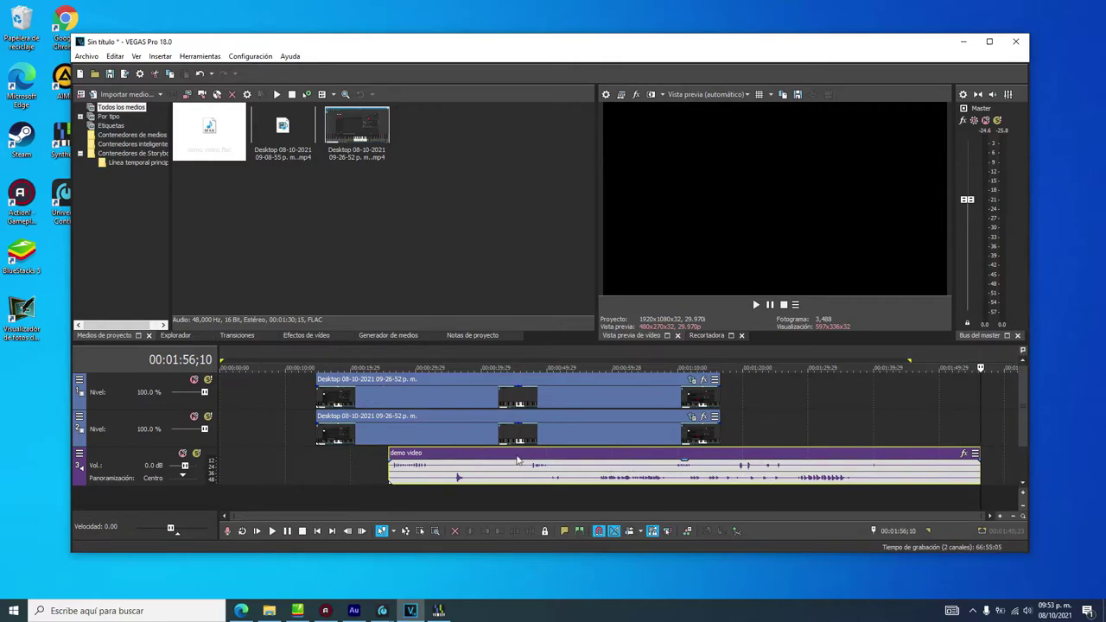
# Move the demo video audio event past the end of the video events, to about 00:01:18, and maximize the window
pyautogui.moveTo(500, 456); pyautogui.dragTo(843, 464)
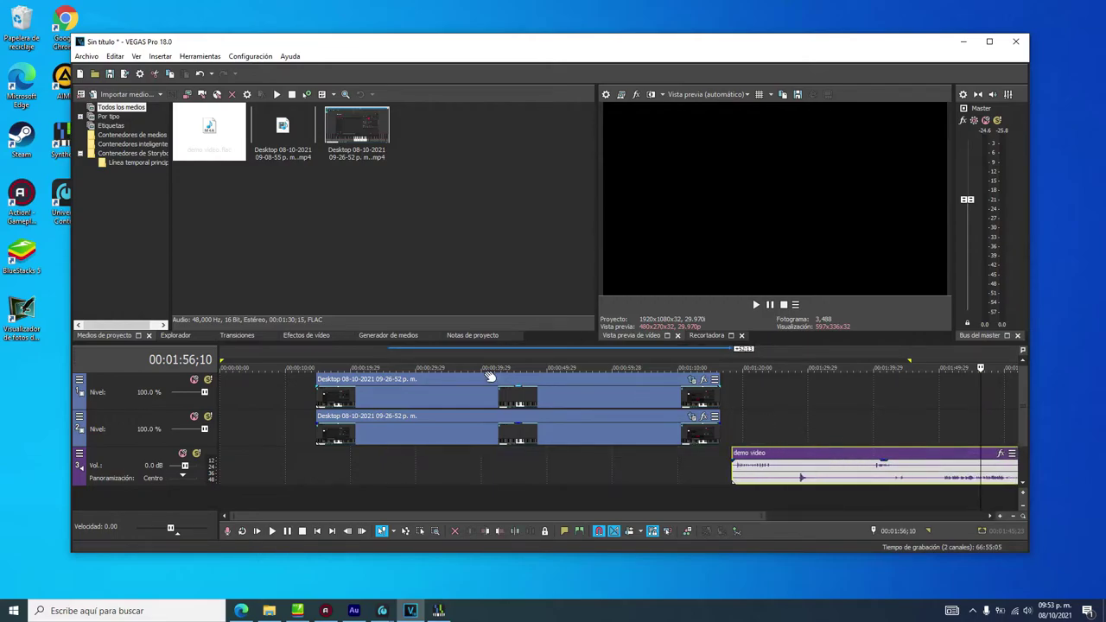
pyautogui.click(504, 359)
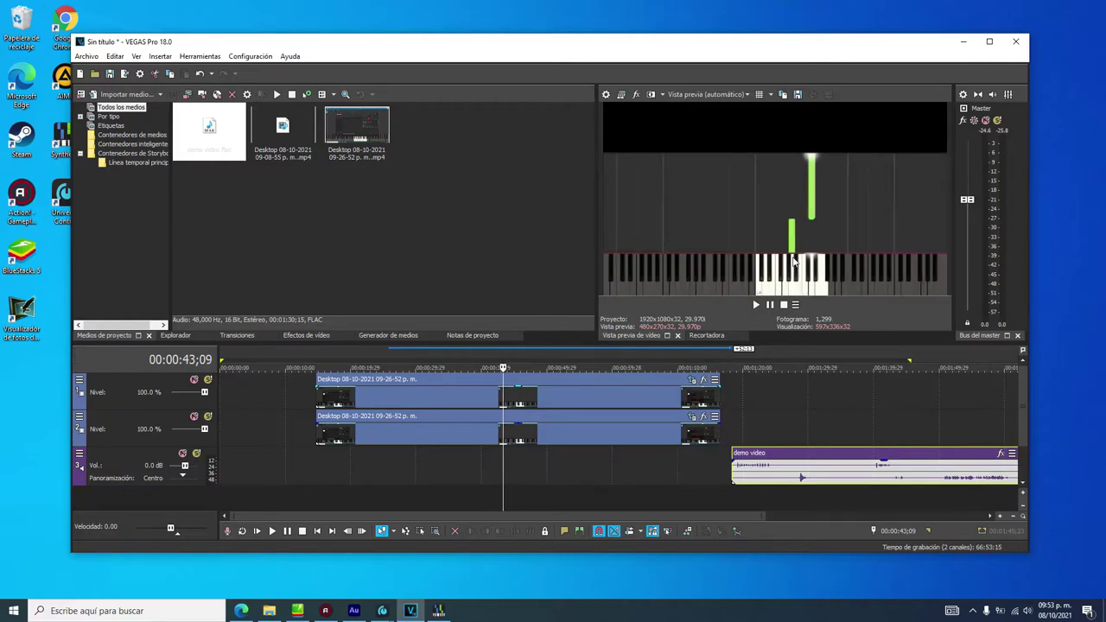
pyautogui.click(991, 42)
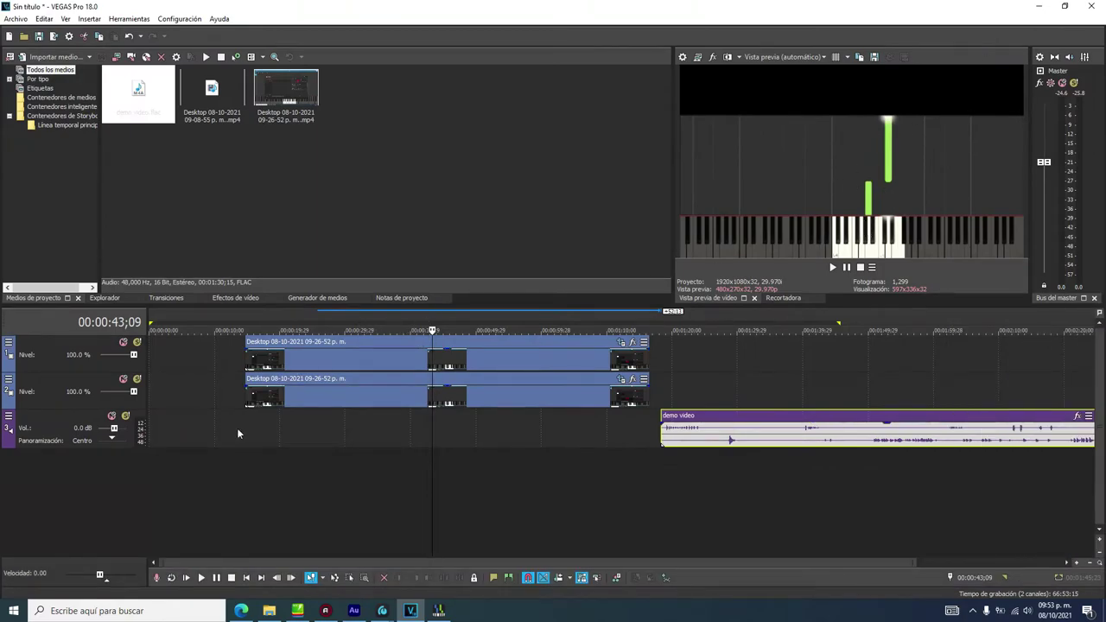
# Extend the start of the lower video event back to about 00:00:10 and shift the event 15 frames later
pyautogui.scroll(3, 243, 431)
pyautogui.scroll(-1, 350, 463)
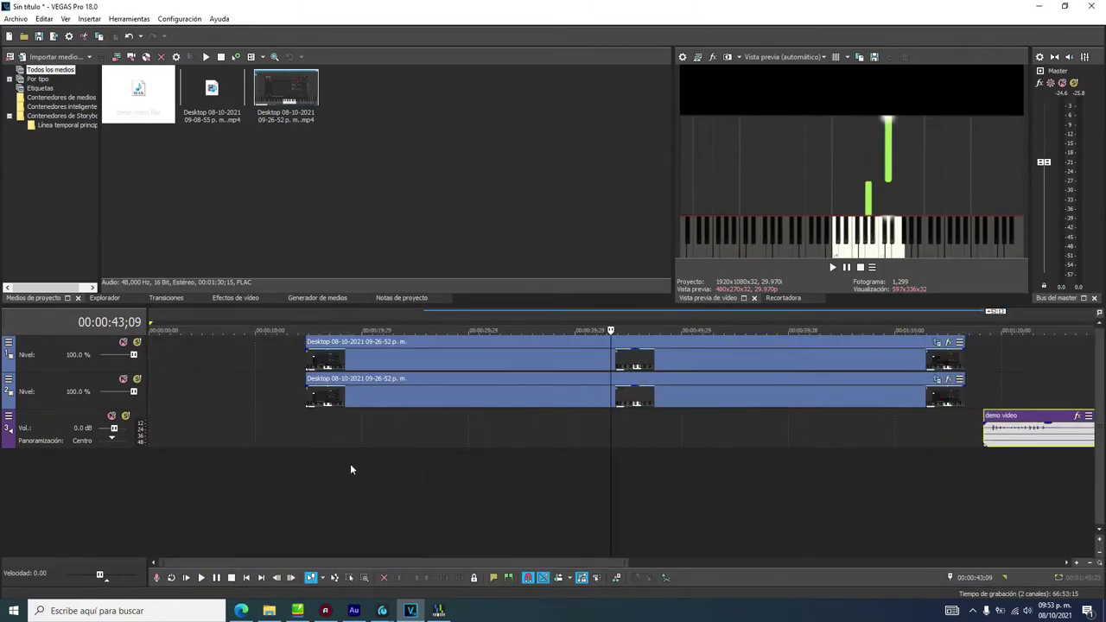
pyautogui.click(304, 394)
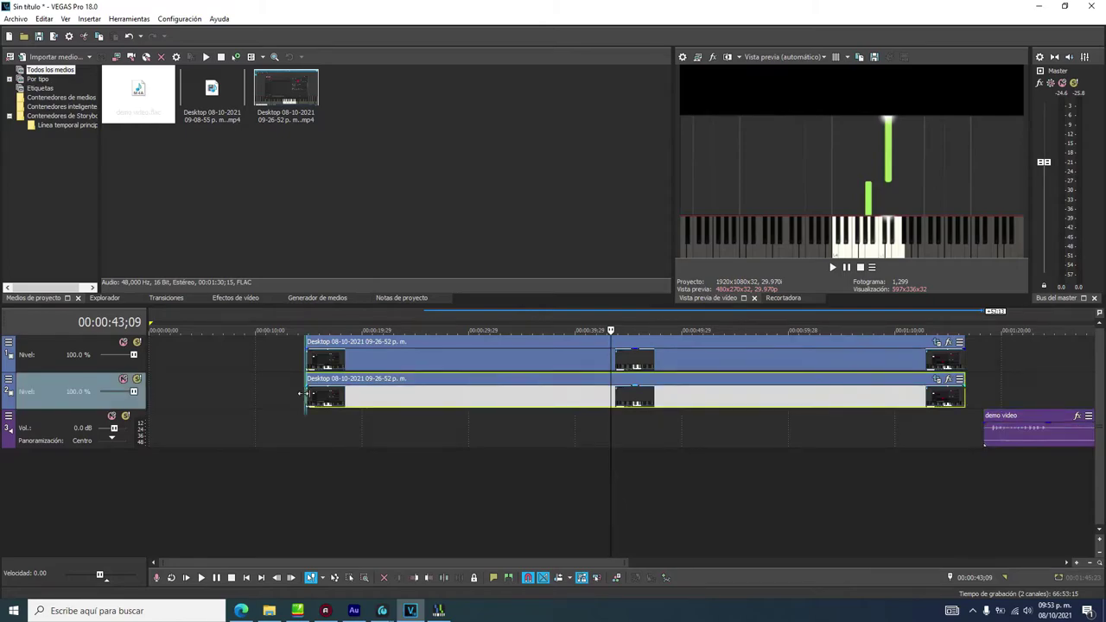
pyautogui.moveTo(297, 394); pyautogui.dragTo(256, 394)
pyautogui.moveTo(442, 382); pyautogui.dragTo(444, 381)
# Find where a key lights up near 00:00:33;23 and shift the upper video event 16 frames earlier to match it
pyautogui.click(356, 319)
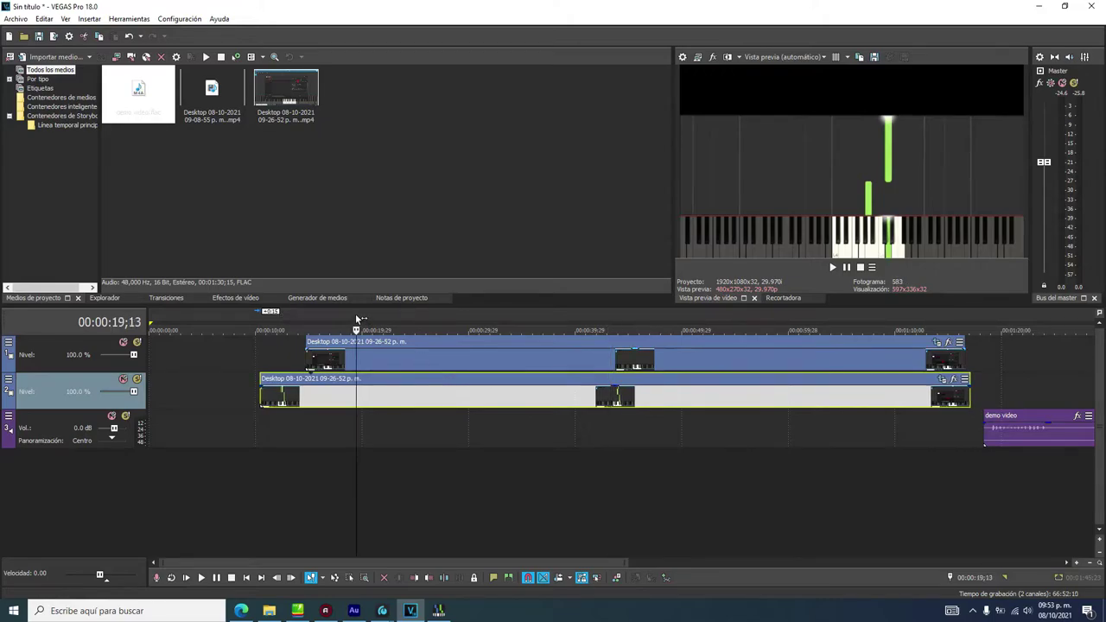
pyautogui.click(549, 320)
pyautogui.click(538, 321)
pyautogui.click(531, 321)
pyautogui.click(519, 321)
pyautogui.click(507, 319)
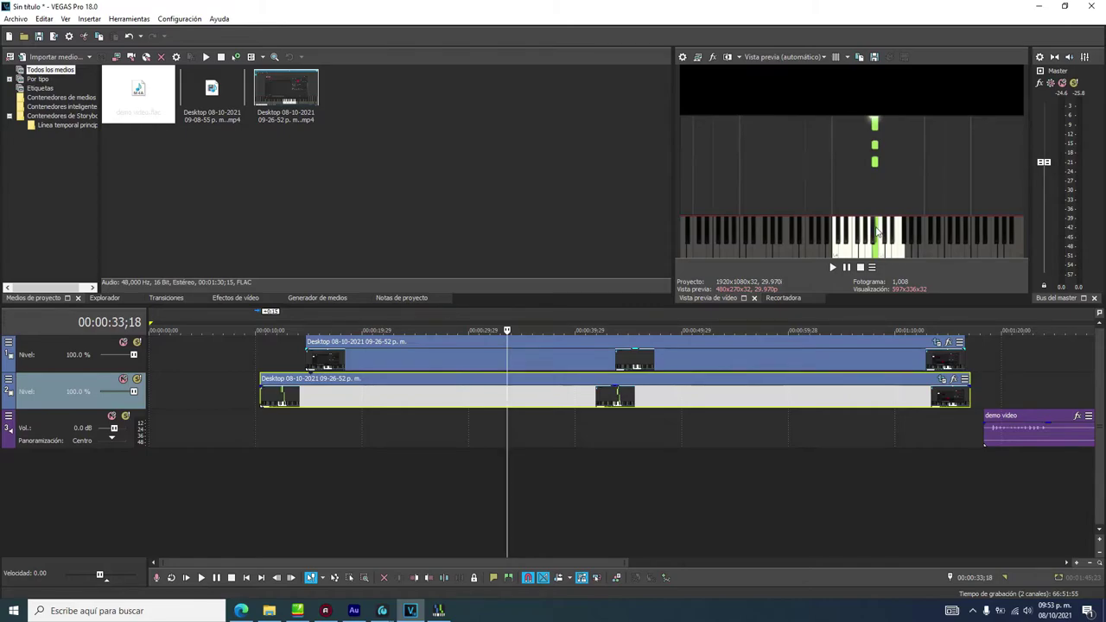
pyautogui.click(506, 311)
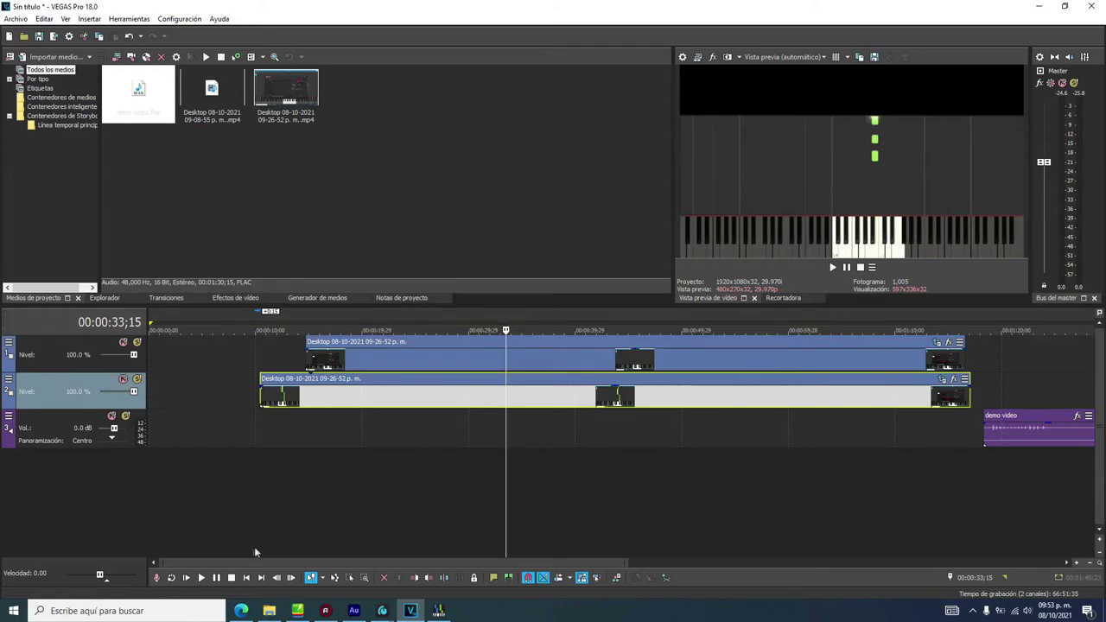
pyautogui.click(216, 578)
pyautogui.click(216, 578)
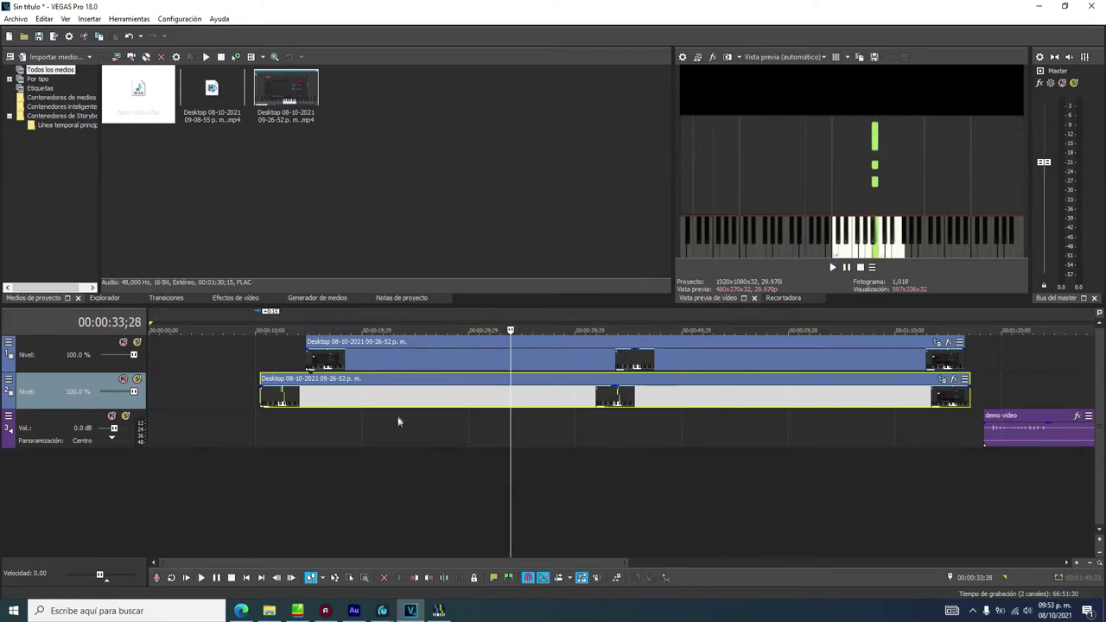
pyautogui.click(508, 315)
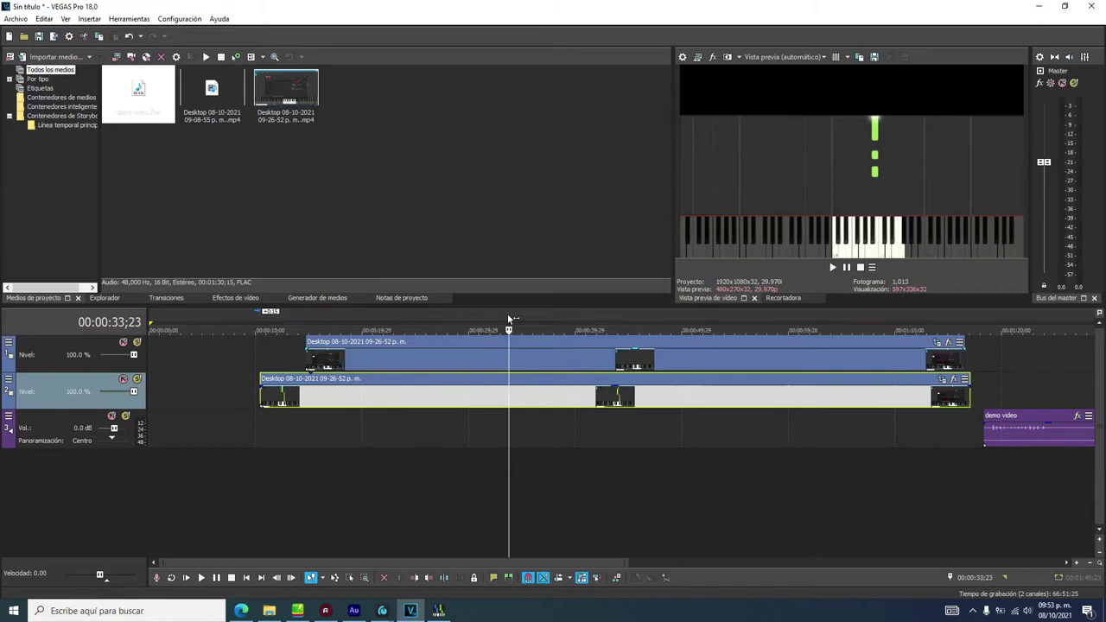
pyautogui.click(533, 343)
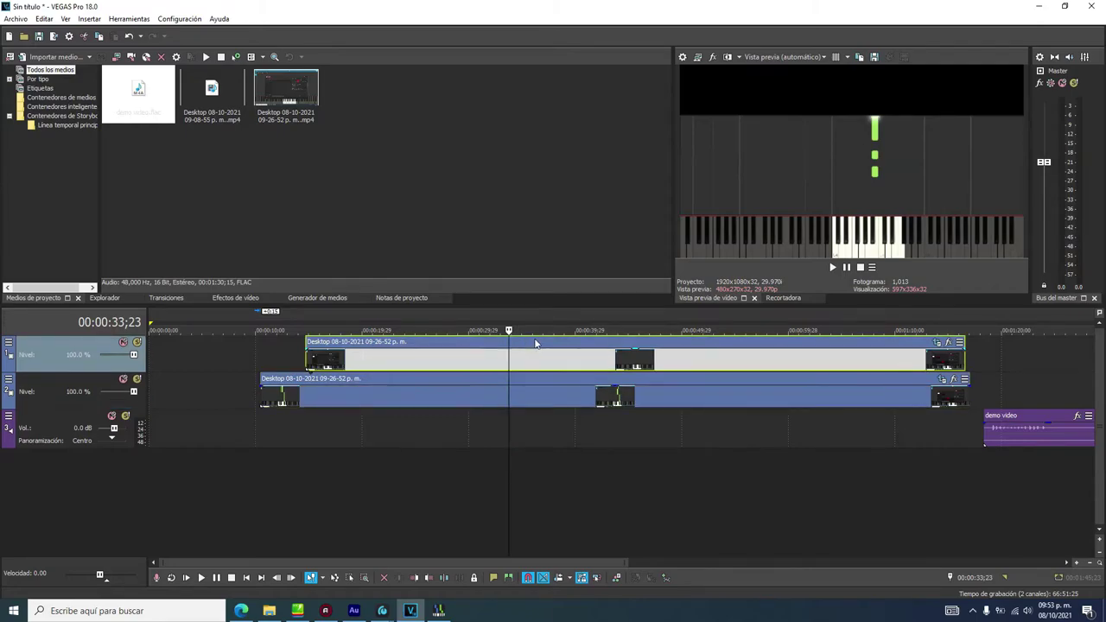
pyautogui.moveTo(533, 343); pyautogui.dragTo(529, 347)
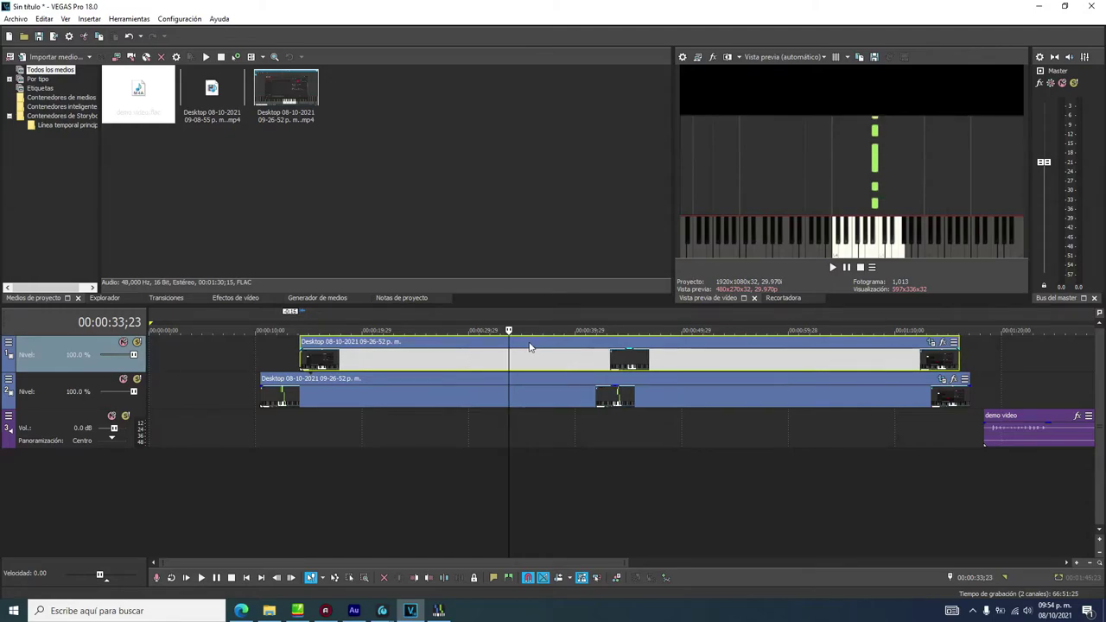
# Play back the section between about 00:00:31 and 00:00:35 to check the rising notes against the lit keys
pyautogui.click(216, 577)
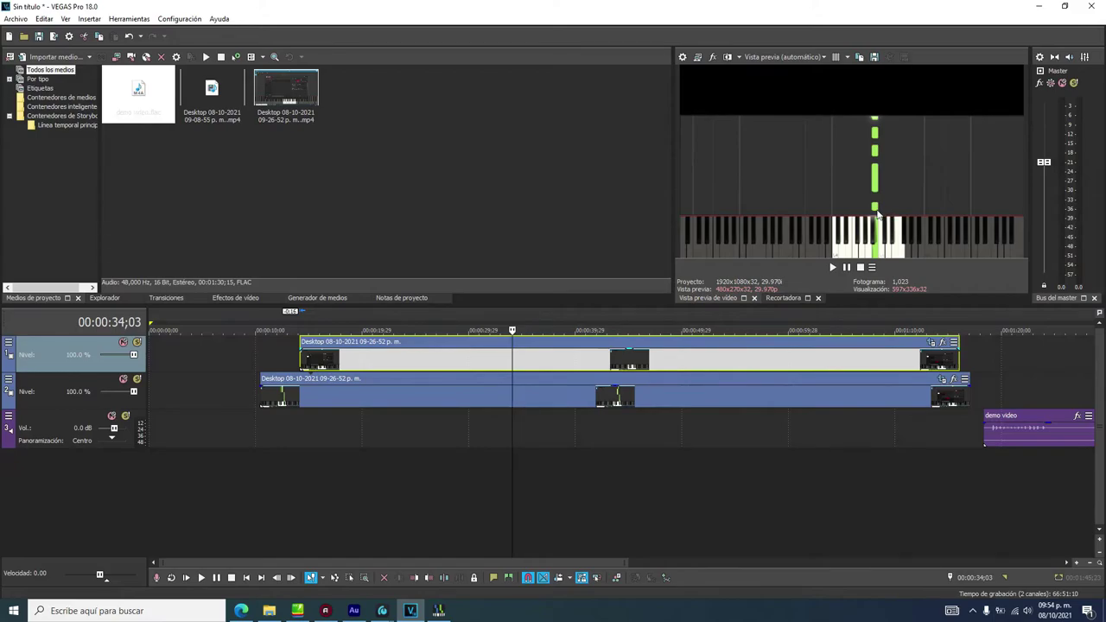
pyautogui.click(506, 320)
pyautogui.moveTo(507, 320); pyautogui.dragTo(480, 320)
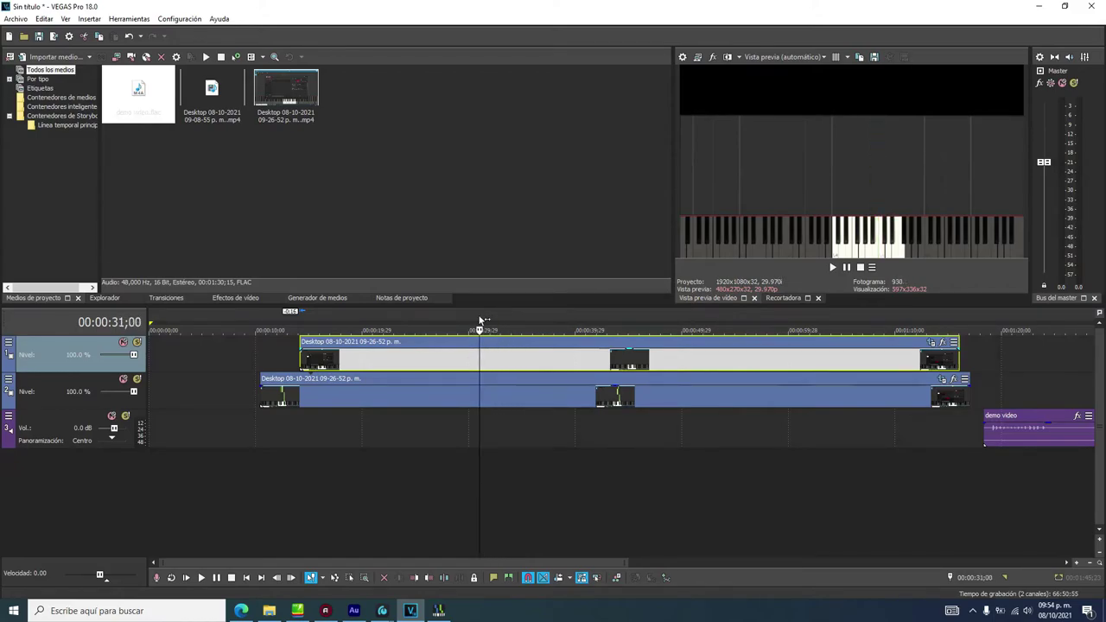
pyautogui.click(221, 581)
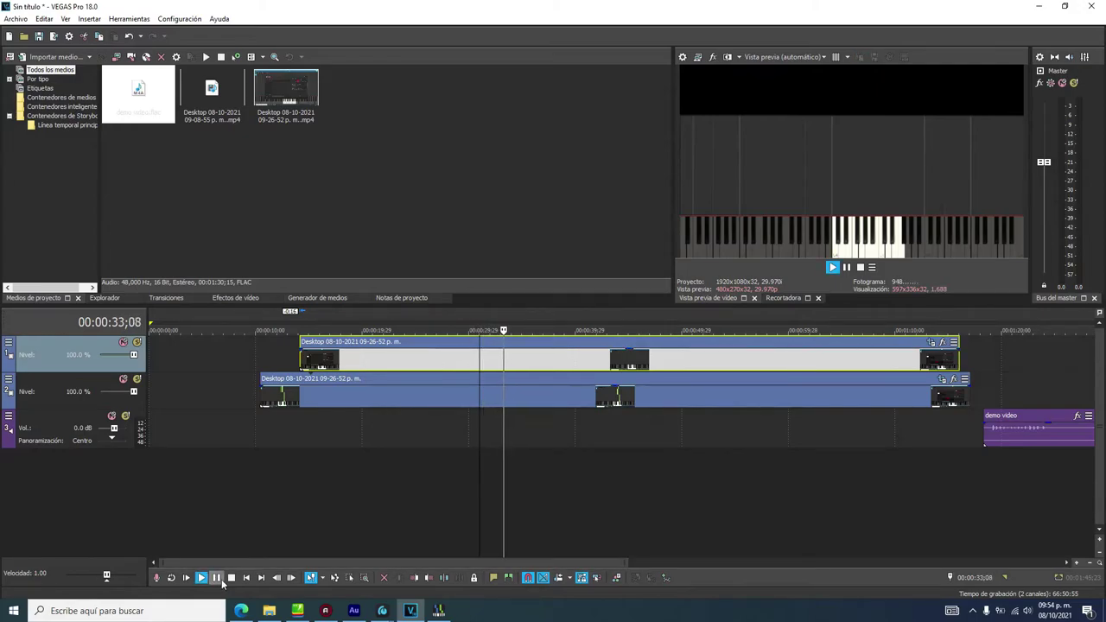
pyautogui.click(218, 580)
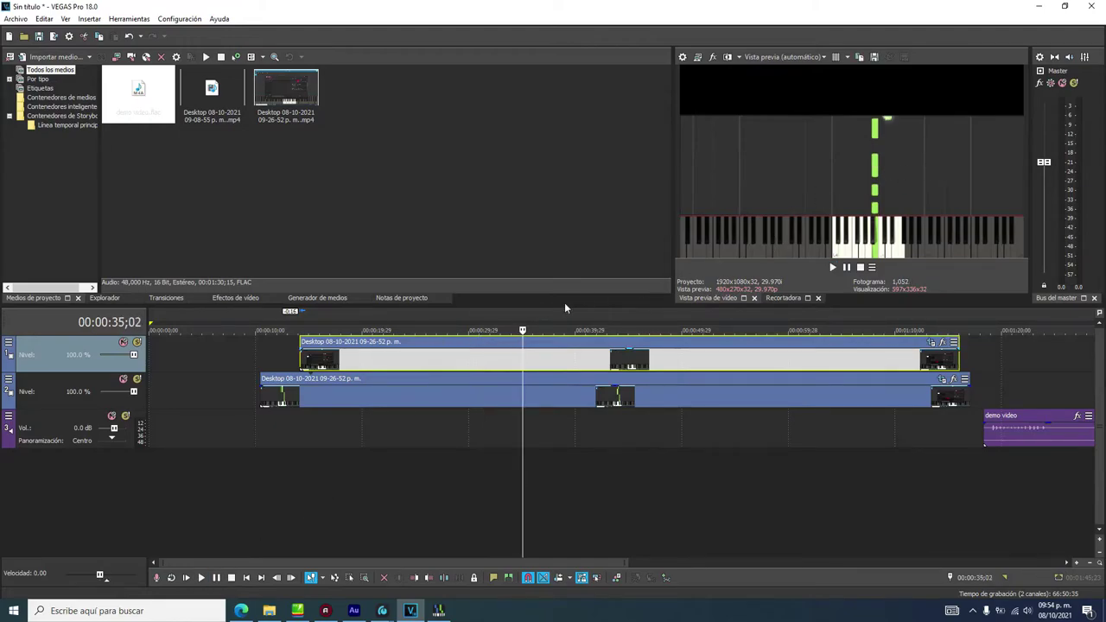
pyautogui.click(511, 315)
pyautogui.click(504, 315)
pyautogui.click(498, 315)
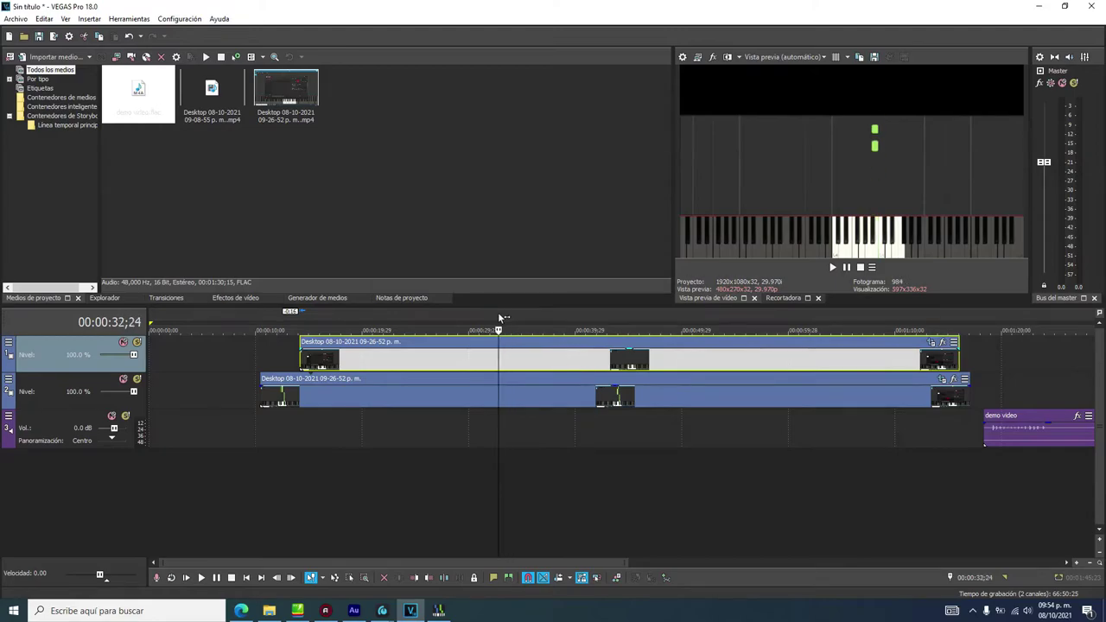
pyautogui.click(495, 315)
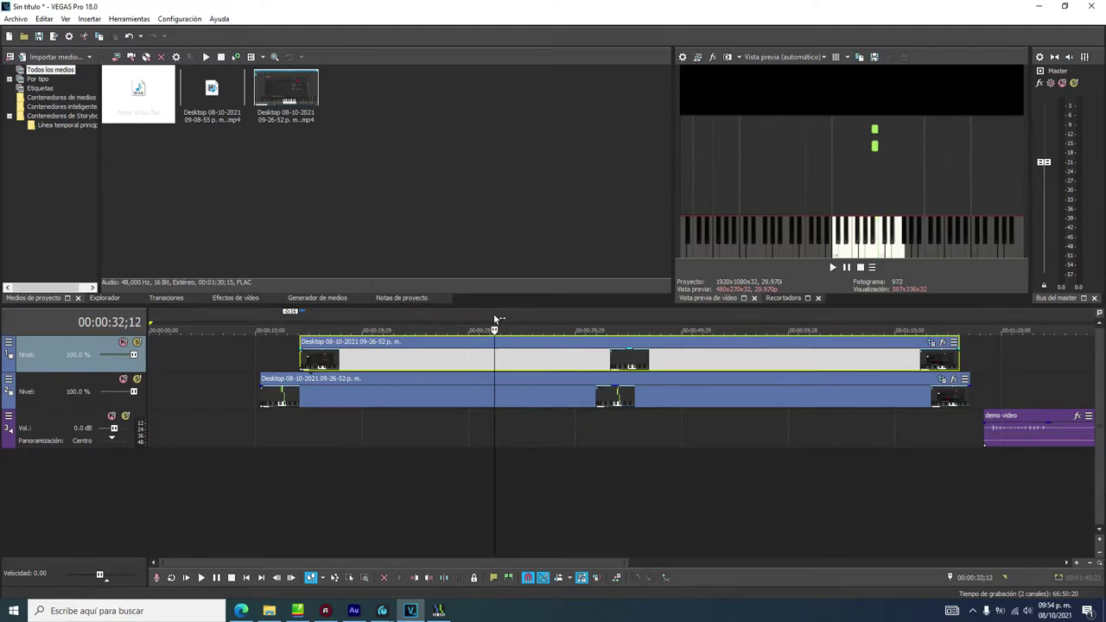
pyautogui.click(202, 577)
pyautogui.click(216, 577)
# Step by frames to the lit key at 00:00:33;07 and shift the upper video event about half a second earlier
pyautogui.press('Right')
pyautogui.press('Right')
pyautogui.press('Right')
pyautogui.press('Right')
pyautogui.press('Right')
pyautogui.press('Right')
pyautogui.press('Right')
pyautogui.press('Right')
pyautogui.press('Right')
pyautogui.press('Right')
pyautogui.press('Right')
pyautogui.press('Right')
pyautogui.press('Right')
pyautogui.press('Right')
pyautogui.press('Right')
pyautogui.press('Right')
pyautogui.press('Right')
pyautogui.press('Right')
pyautogui.press('Right')
pyautogui.press('Right')
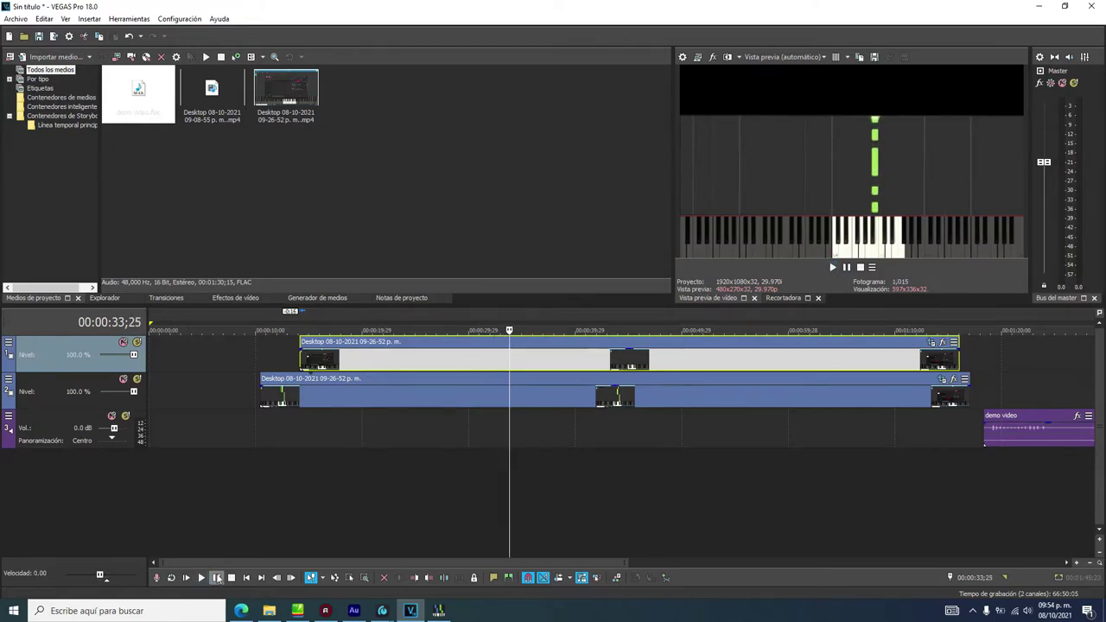
pyautogui.press('Left')
pyautogui.press('Left')
pyautogui.press('Left')
pyautogui.press('Left')
pyautogui.press('Left')
pyautogui.press('Left')
pyautogui.press('Left')
pyautogui.press('Left')
pyautogui.press('Left')
pyautogui.press('Left')
pyautogui.press('Left')
pyautogui.press('Left')
pyautogui.press('Left')
pyautogui.press('Left')
pyautogui.press('Left')
pyautogui.press('Left')
pyautogui.press('Left')
pyautogui.press('Left')
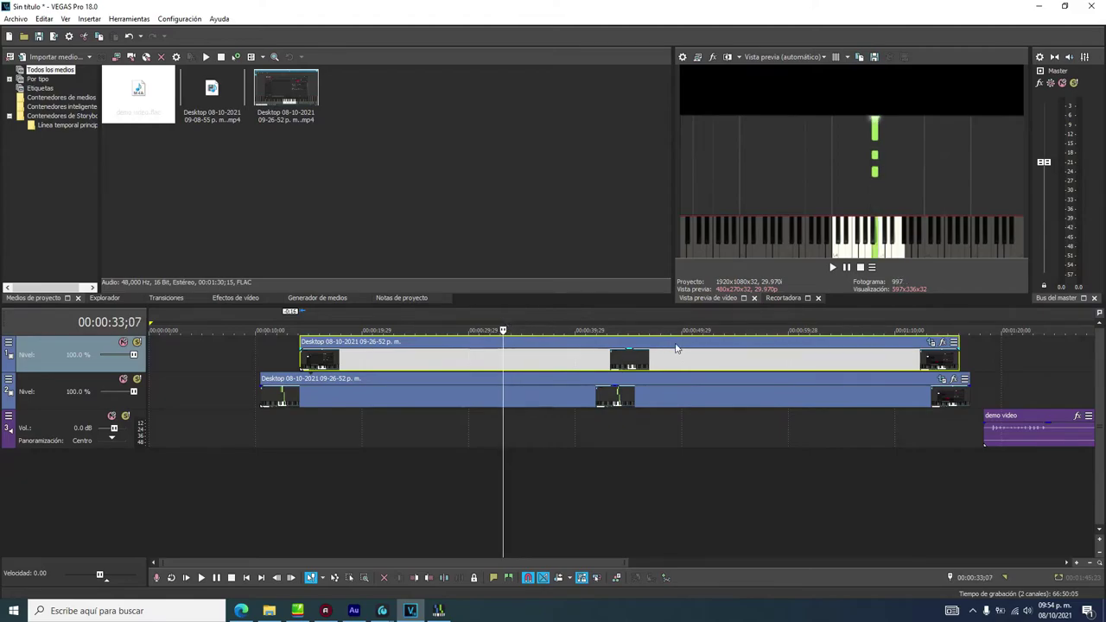
pyautogui.moveTo(548, 345); pyautogui.dragTo(544, 348)
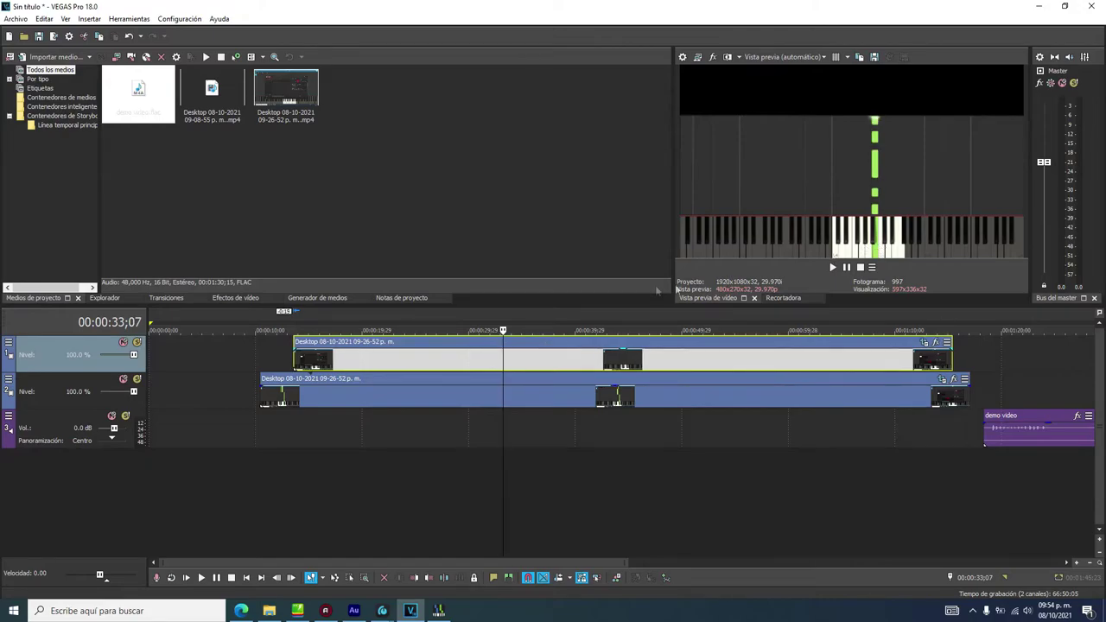
# Review playback from about 00:00:33 to 00:00:35;11 to check that the notes leave the keyboard as the keys light up
pyautogui.click(500, 330)
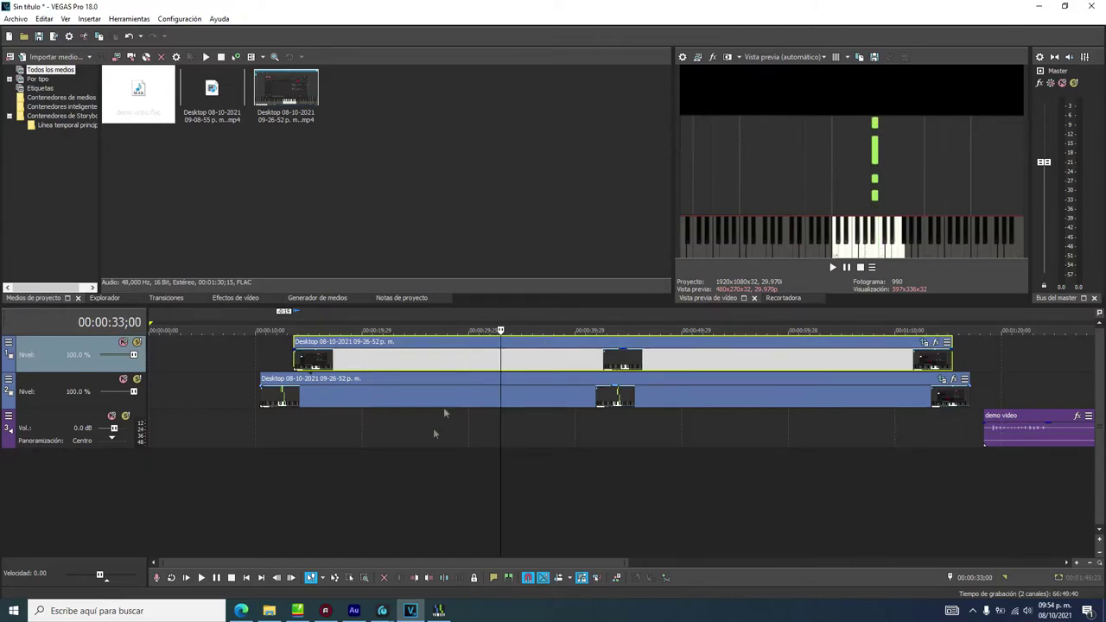
pyautogui.click(216, 577)
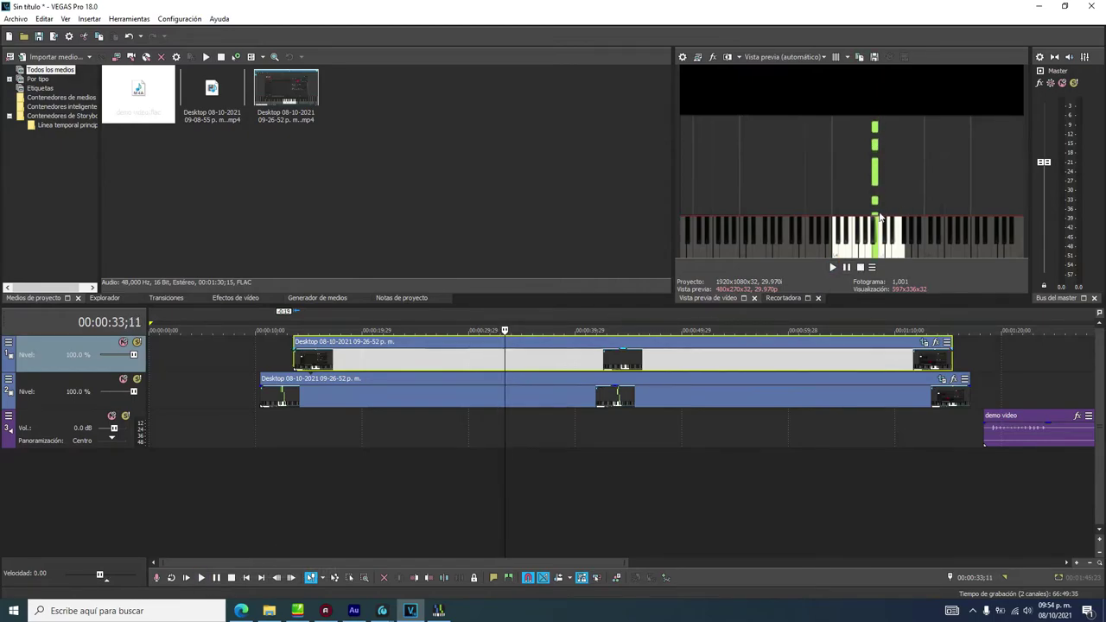
pyautogui.click(500, 310)
pyautogui.click(497, 310)
pyautogui.click(201, 577)
pyautogui.click(216, 577)
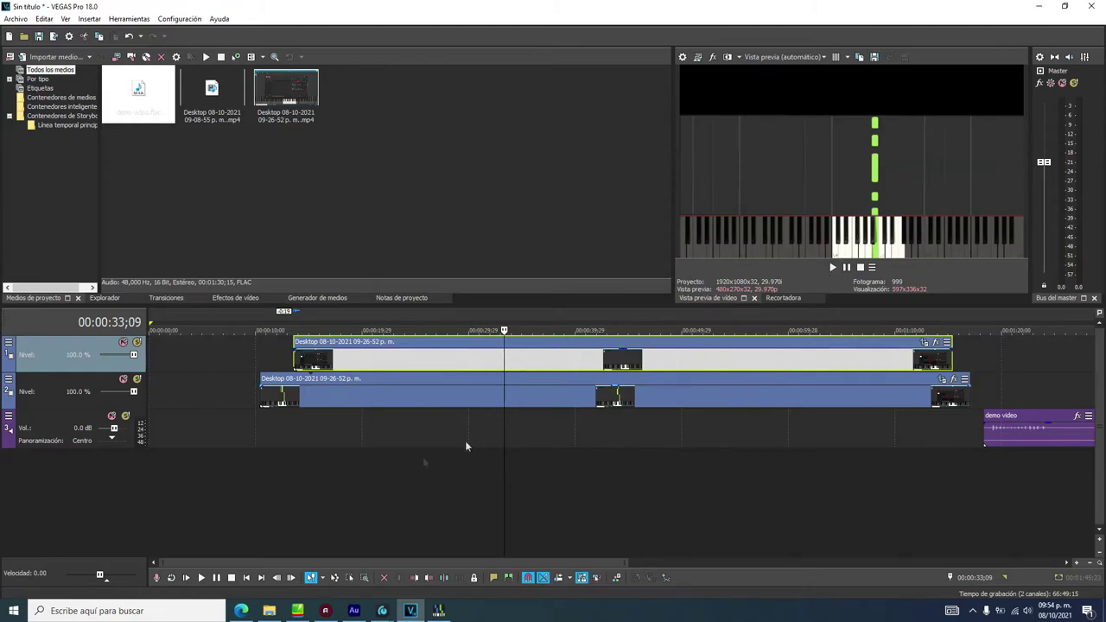
pyautogui.click(220, 579)
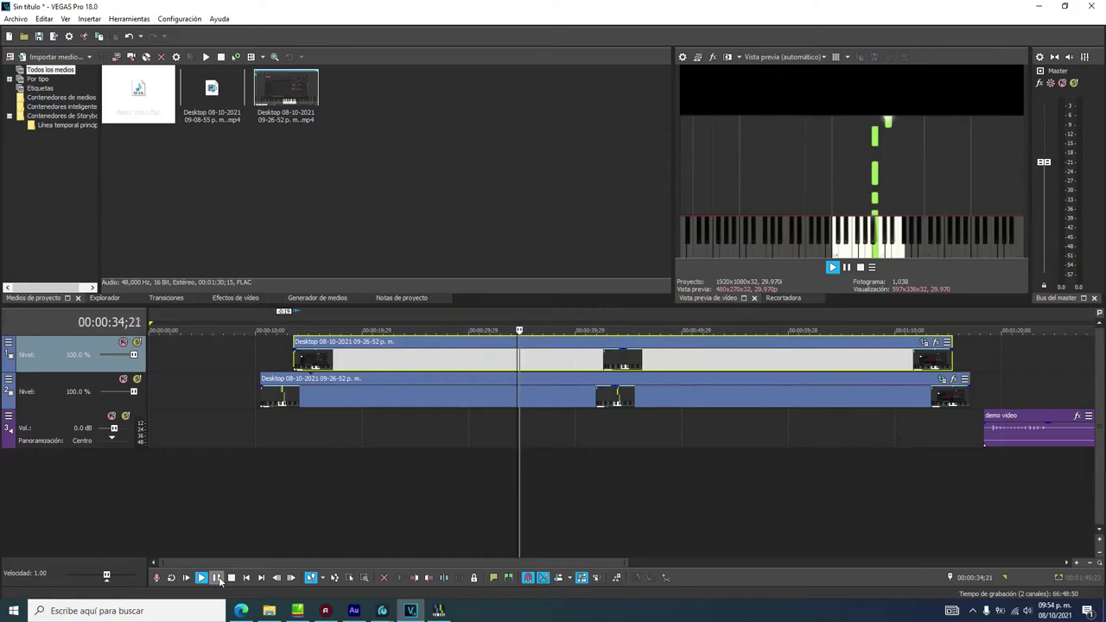
pyautogui.click(217, 579)
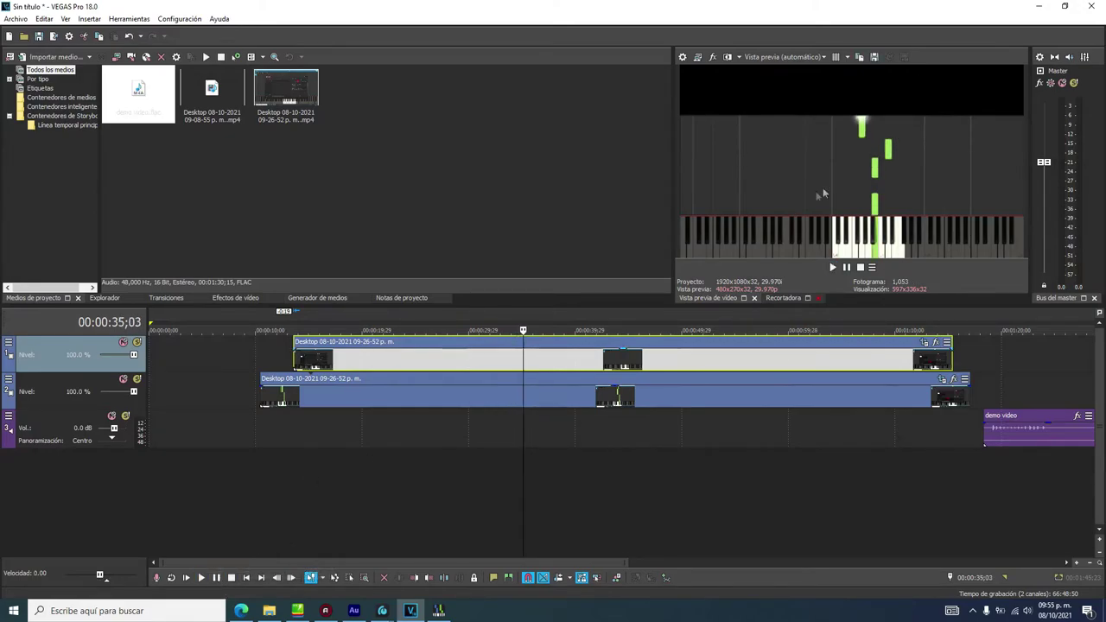
pyautogui.press('Right')
pyautogui.press('Right')
pyautogui.press('Right')
pyautogui.press('Right')
pyautogui.press('Right')
pyautogui.press('Right')
pyautogui.press('Right')
pyautogui.press('Right')
# Play the demo audio from about 00:01:51;15 to find its music and trim away the event's start up to roughly 00:01:50
pyautogui.scroll(-2, 604, 517)
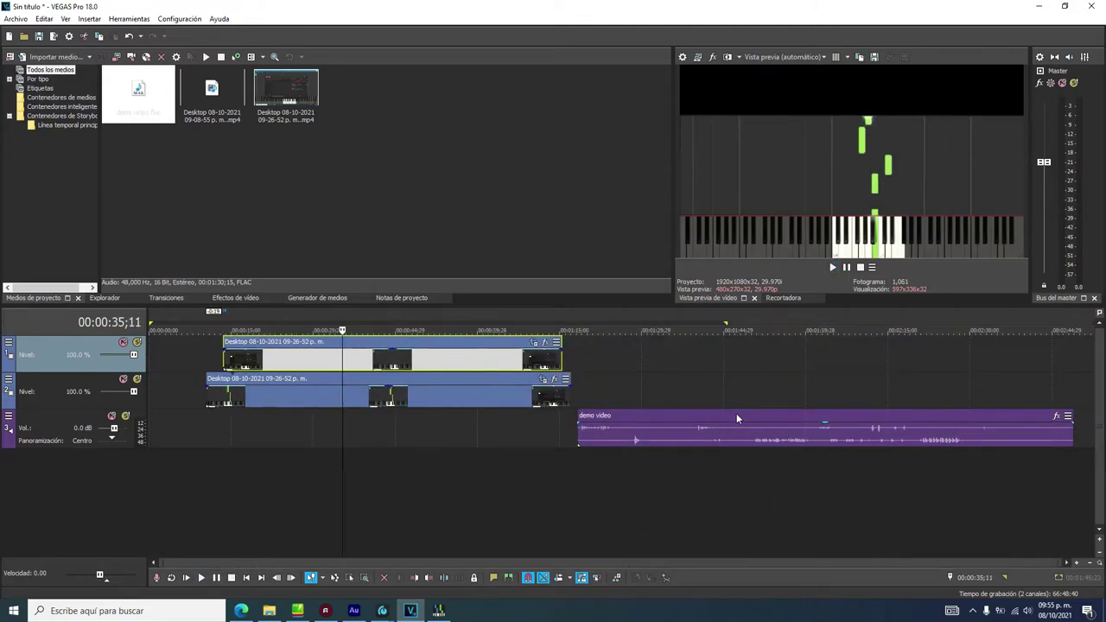
pyautogui.moveTo(737, 418); pyautogui.dragTo(704, 418)
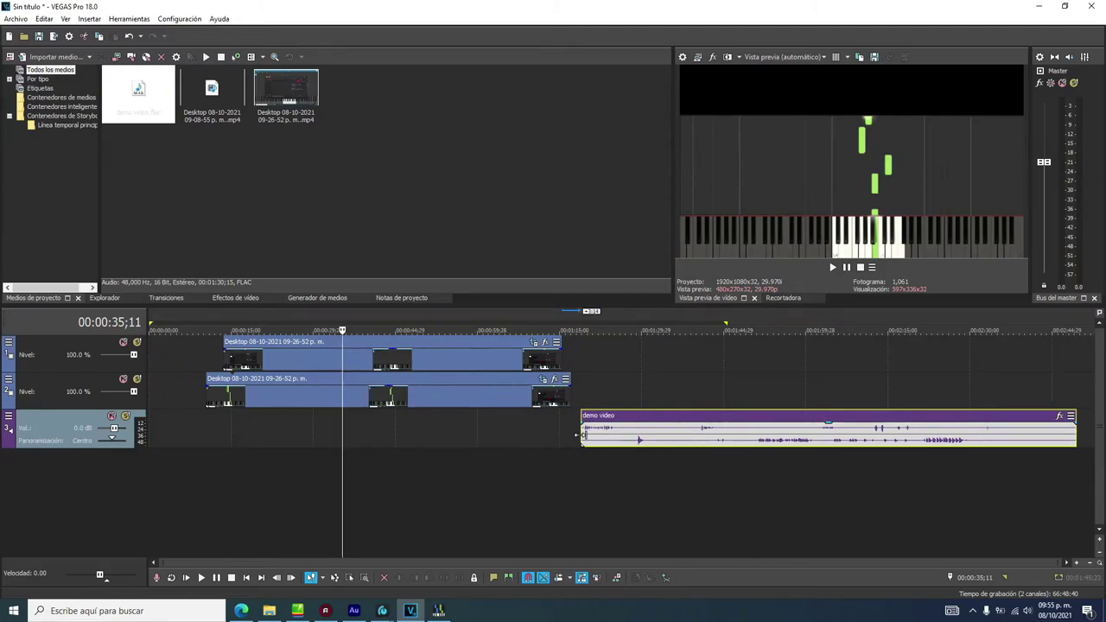
pyautogui.moveTo(769, 323); pyautogui.dragTo(760, 320)
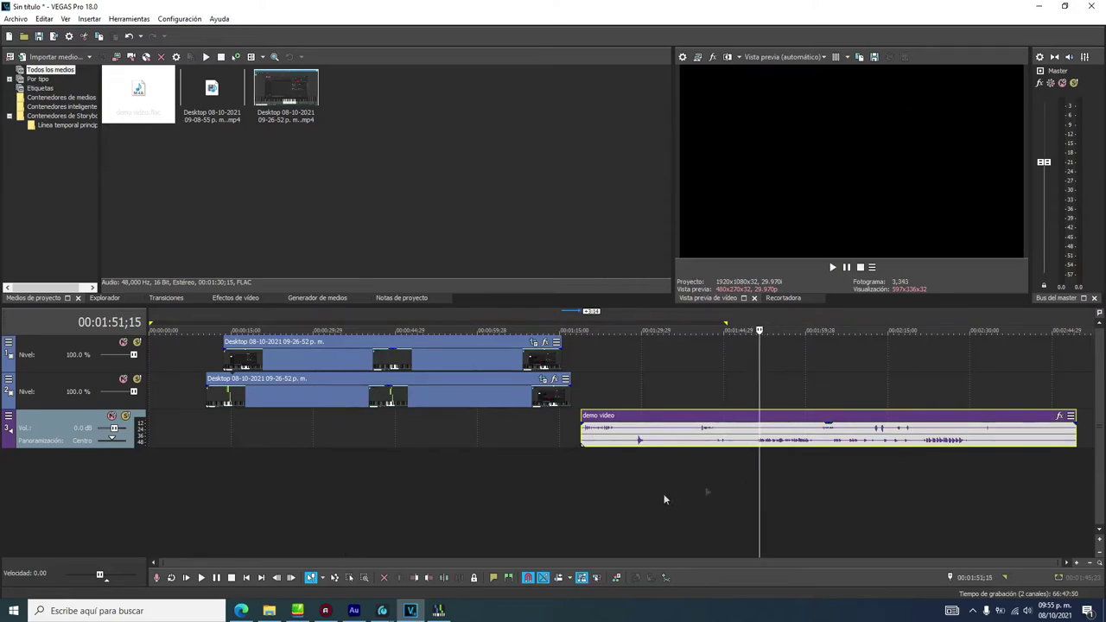
pyautogui.press('space')
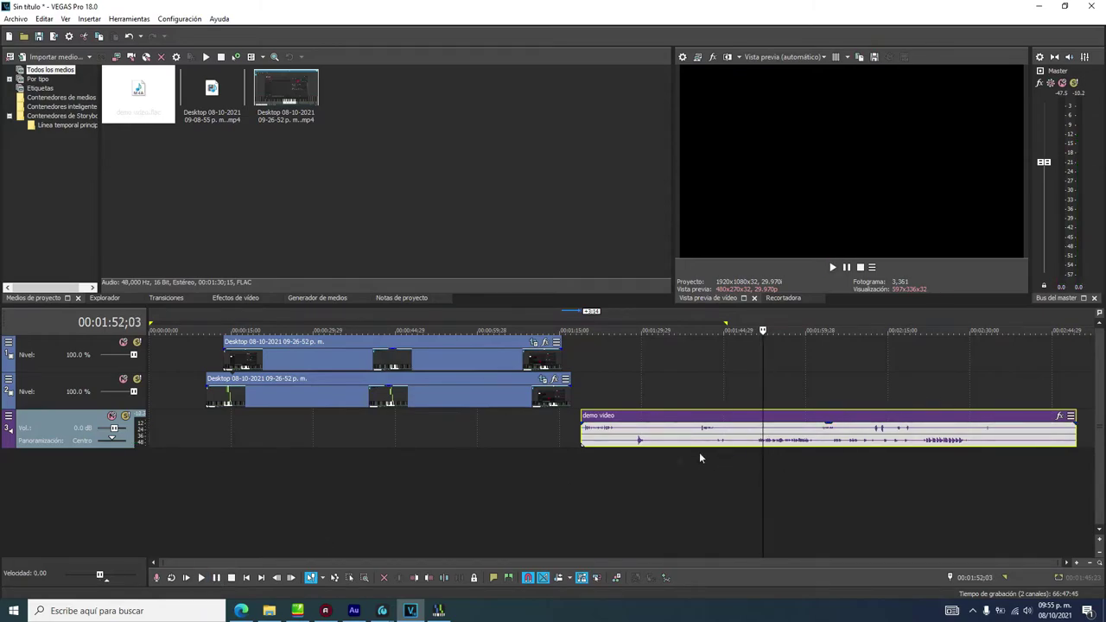
pyautogui.moveTo(584, 433); pyautogui.dragTo(586, 435)
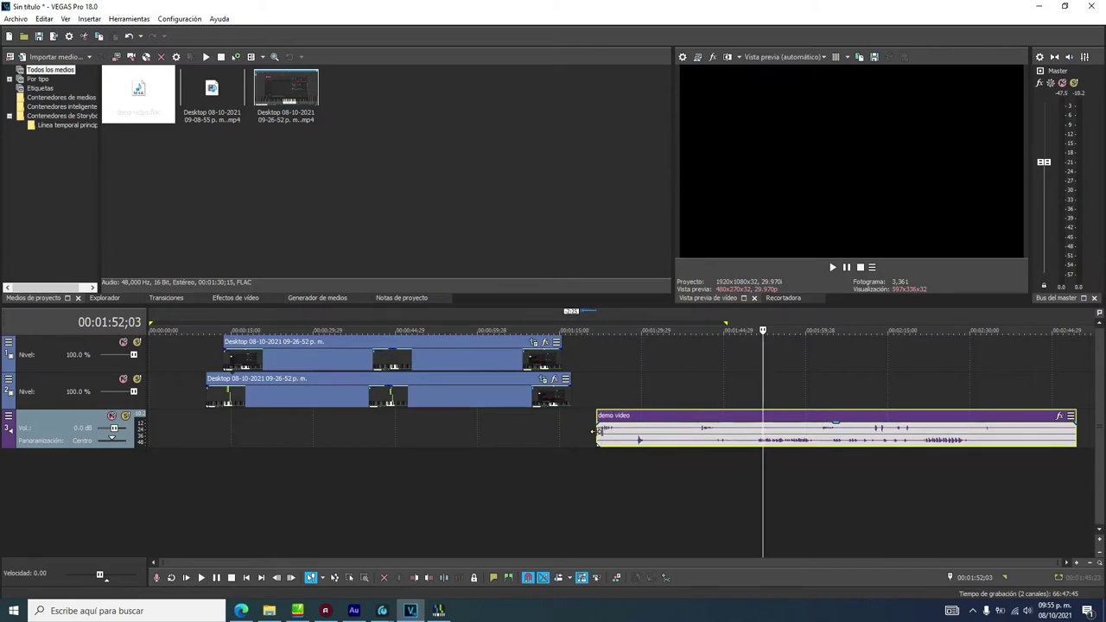
pyautogui.moveTo(602, 432); pyautogui.dragTo(748, 435)
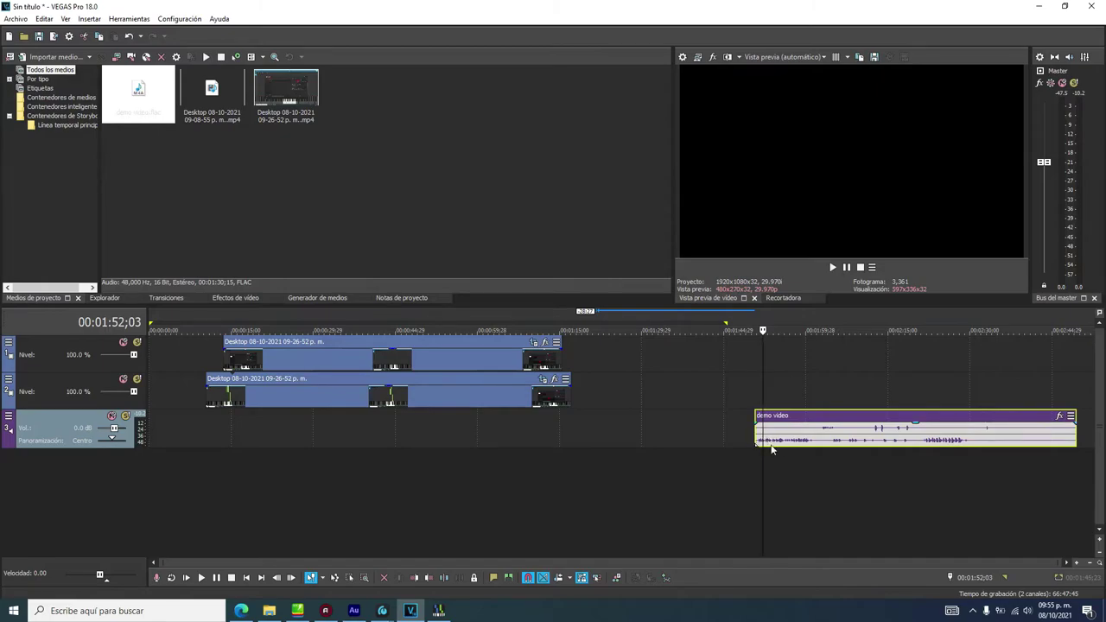
# Refine the trim of the demo audio's start to about 00:01:51, just before the first visible note in the waveform
pyautogui.scroll(2, 775, 450)
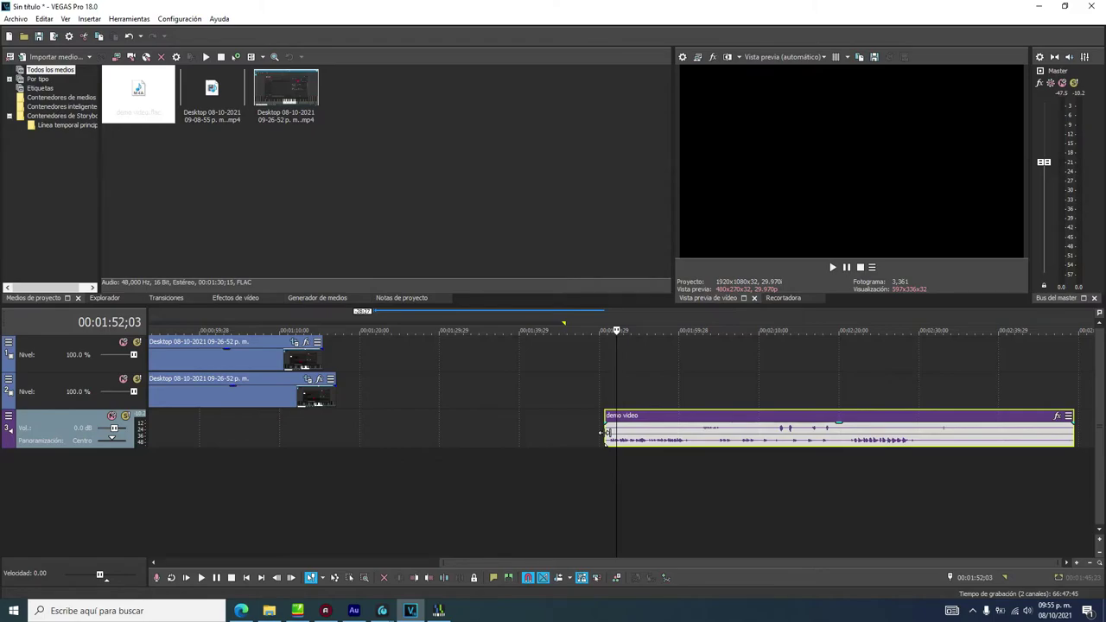
pyautogui.scroll(8, 560, 472)
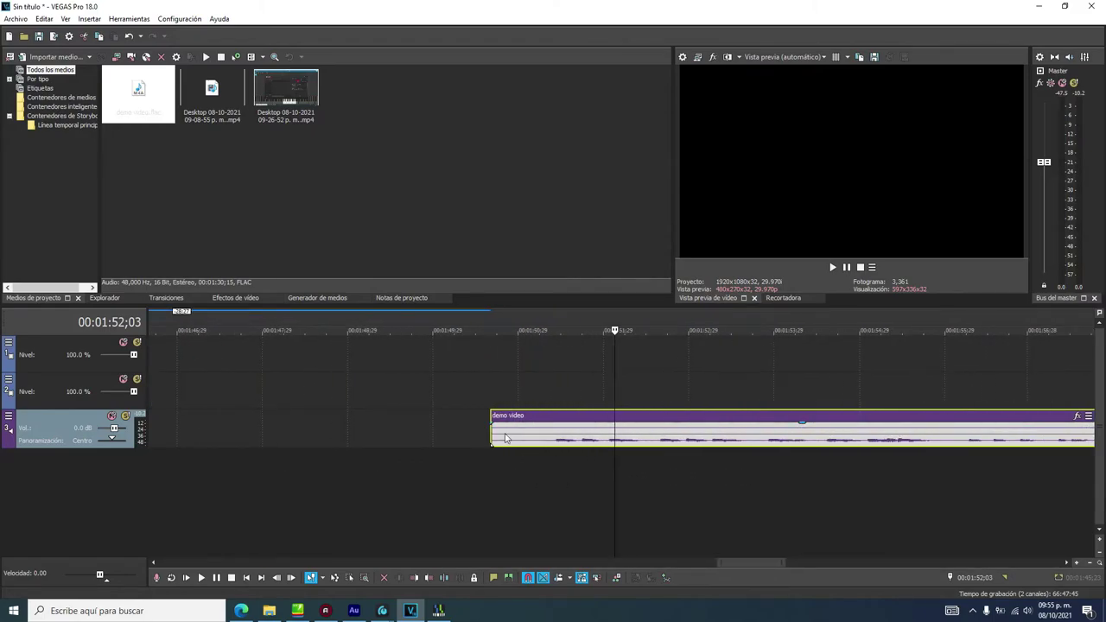
pyautogui.moveTo(493, 438); pyautogui.dragTo(533, 437)
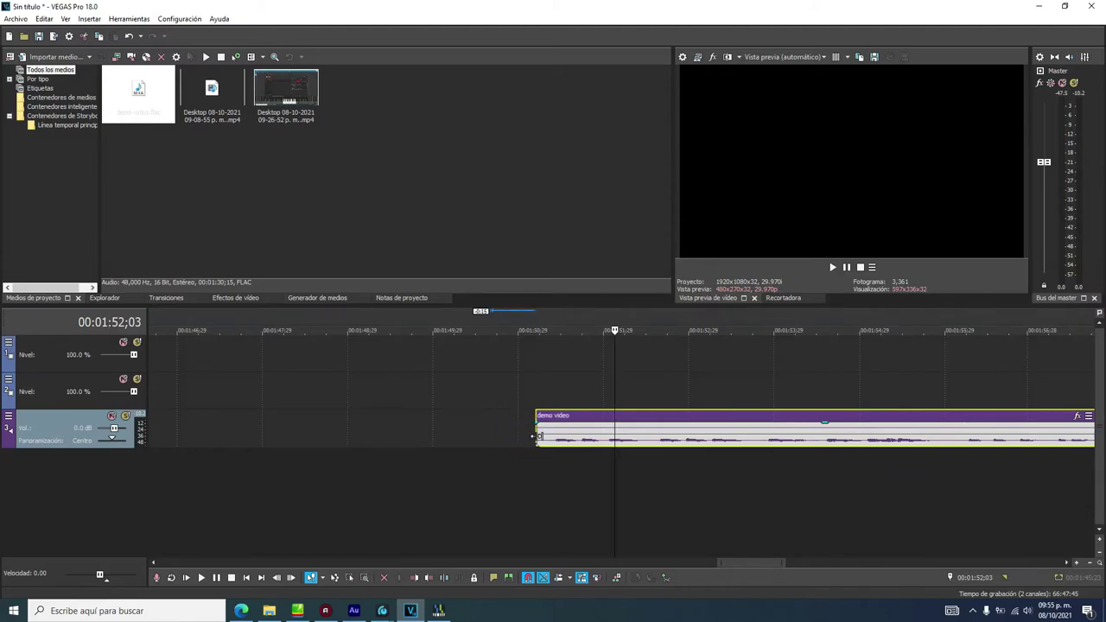
pyautogui.moveTo(553, 432); pyautogui.dragTo(542, 437)
# Move the trimmed demo audio event about 1 minute 17 seconds earlier, beneath the two video layers, starting near 00:00:34
pyautogui.scroll(-8, 535, 510)
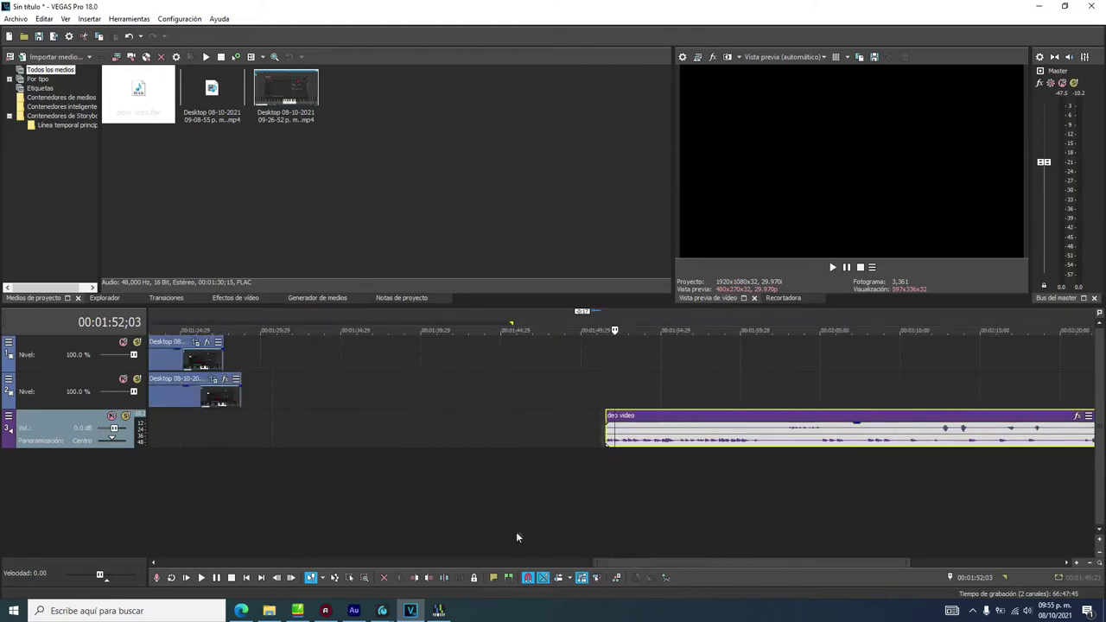
pyautogui.scroll(2, 698, 489)
pyautogui.scroll(-2, 623, 492)
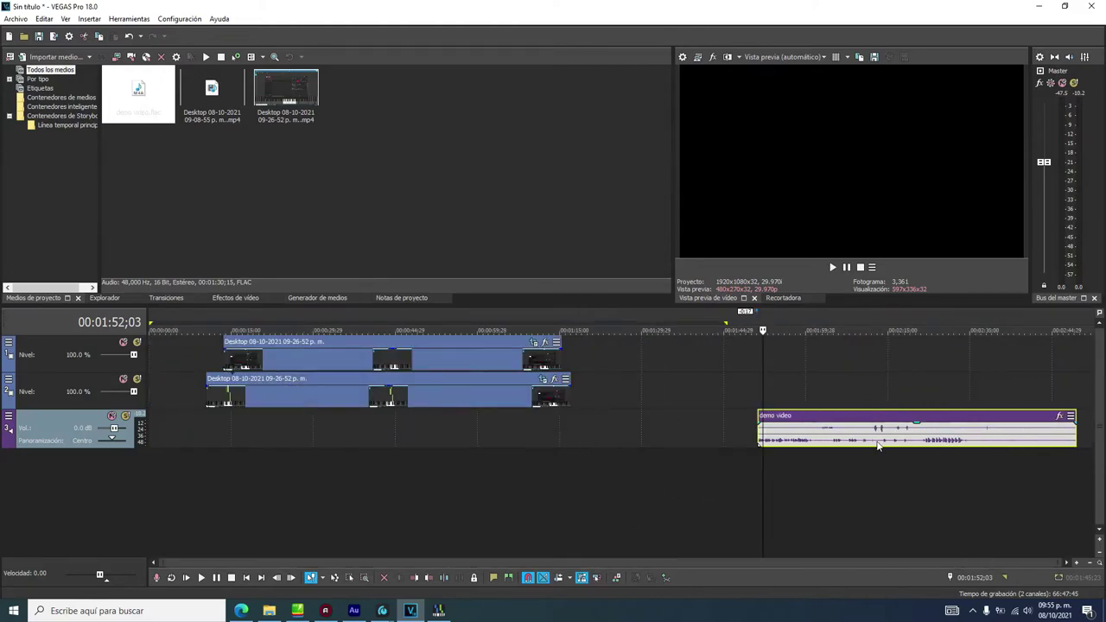
pyautogui.moveTo(849, 421); pyautogui.dragTo(427, 421)
# Play from about 00:00:28;24 and scrub around 00:00:33 to find where the first key lights up, placing the cursor at 00:00:33;00
pyautogui.click(306, 318)
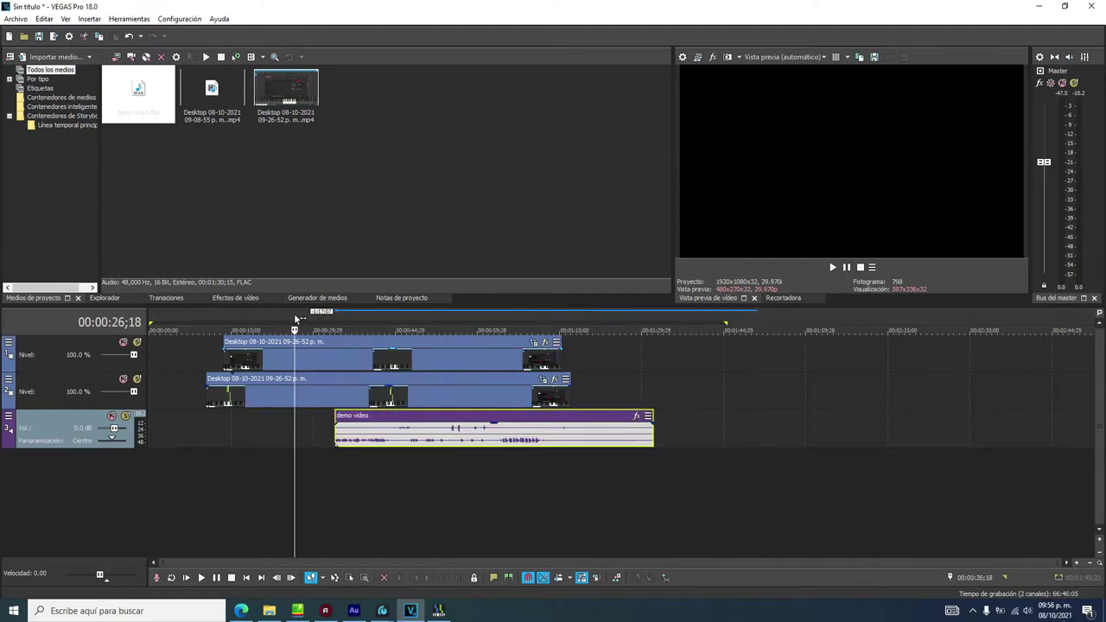
pyautogui.click(305, 316)
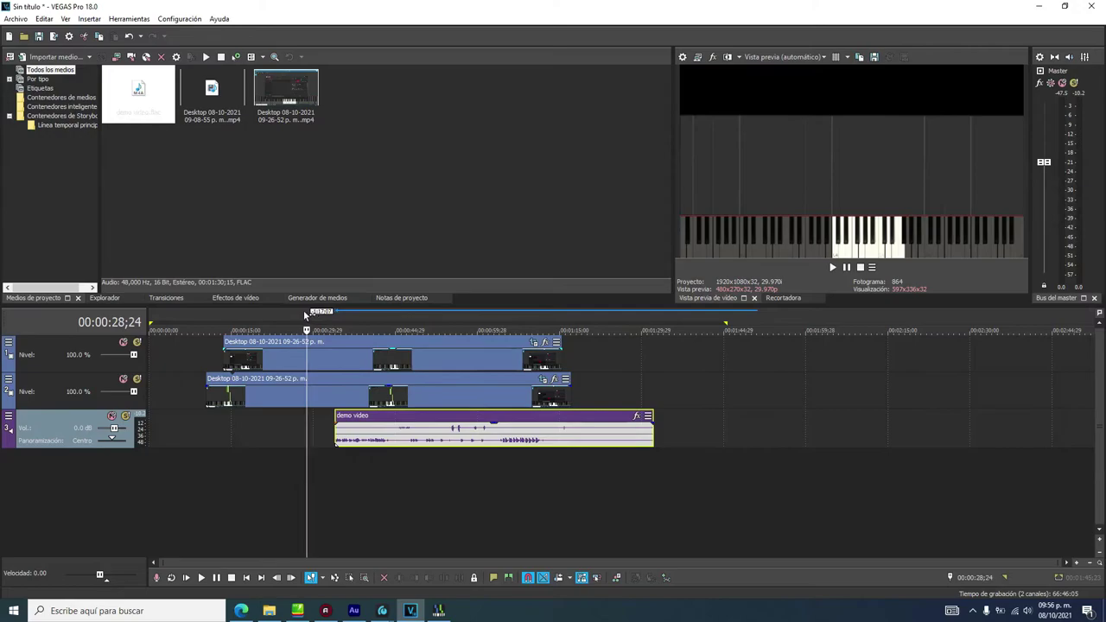
pyautogui.click(221, 580)
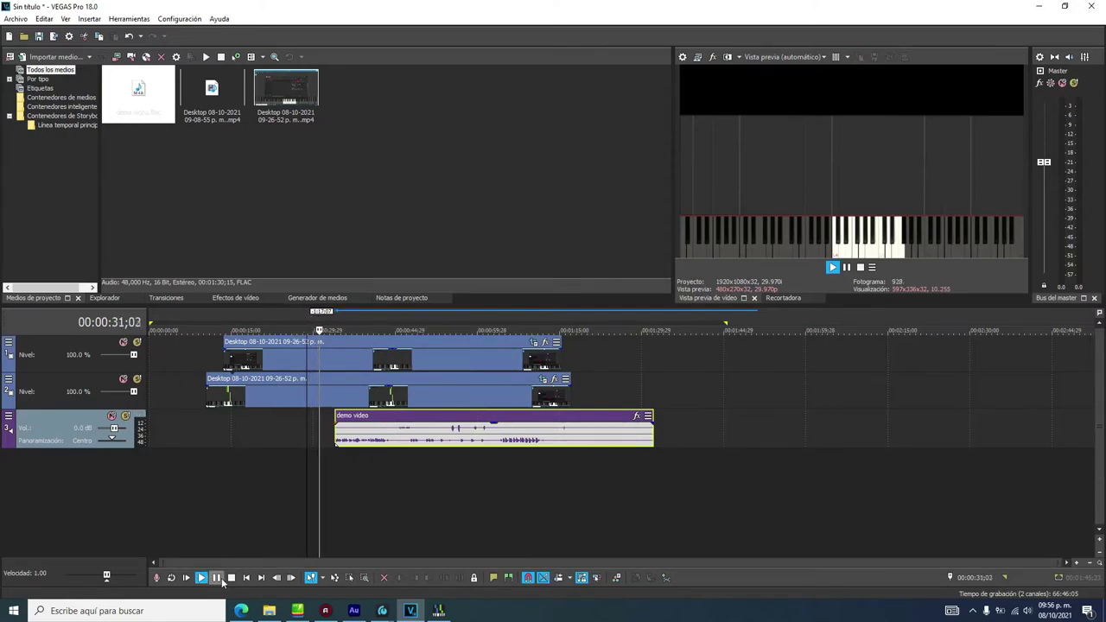
pyautogui.click(216, 578)
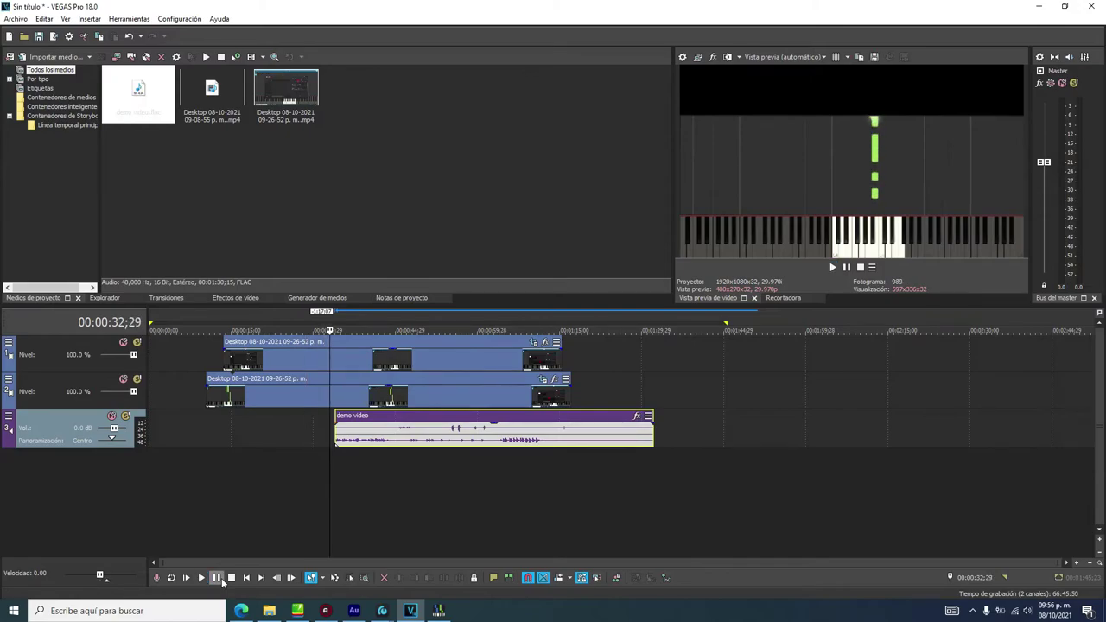
pyautogui.click(217, 578)
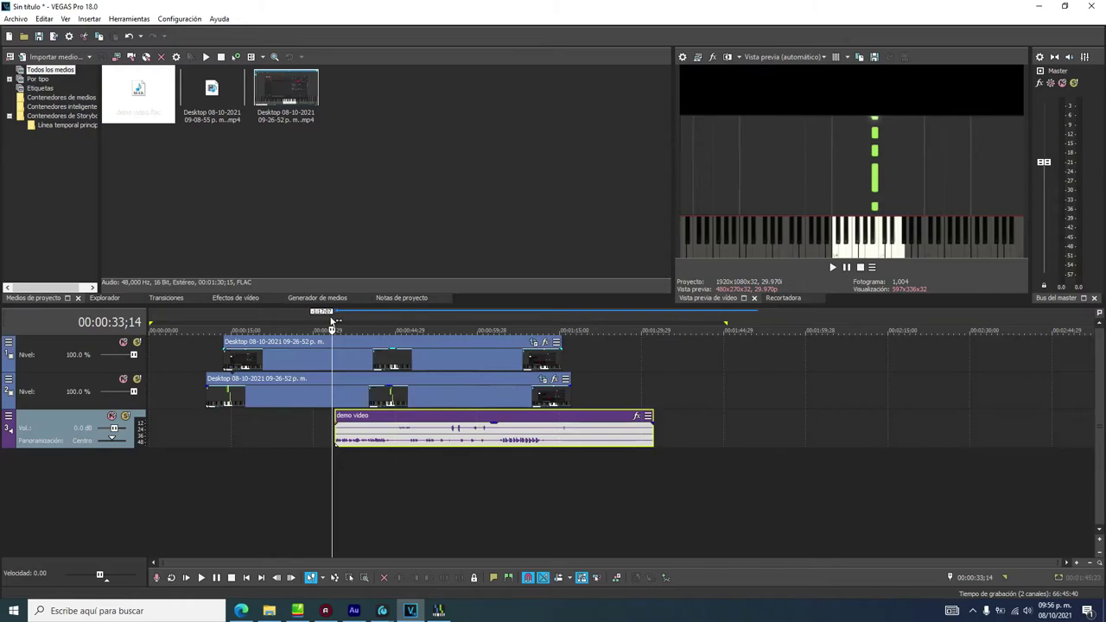
pyautogui.click(331, 321)
pyautogui.click(329, 322)
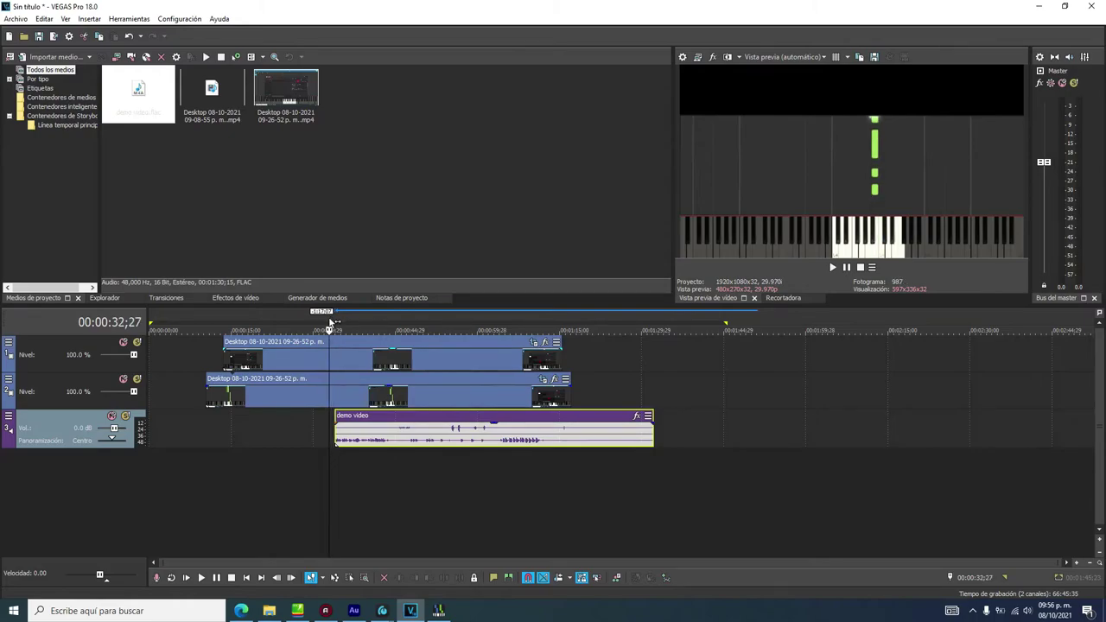
pyautogui.click(331, 321)
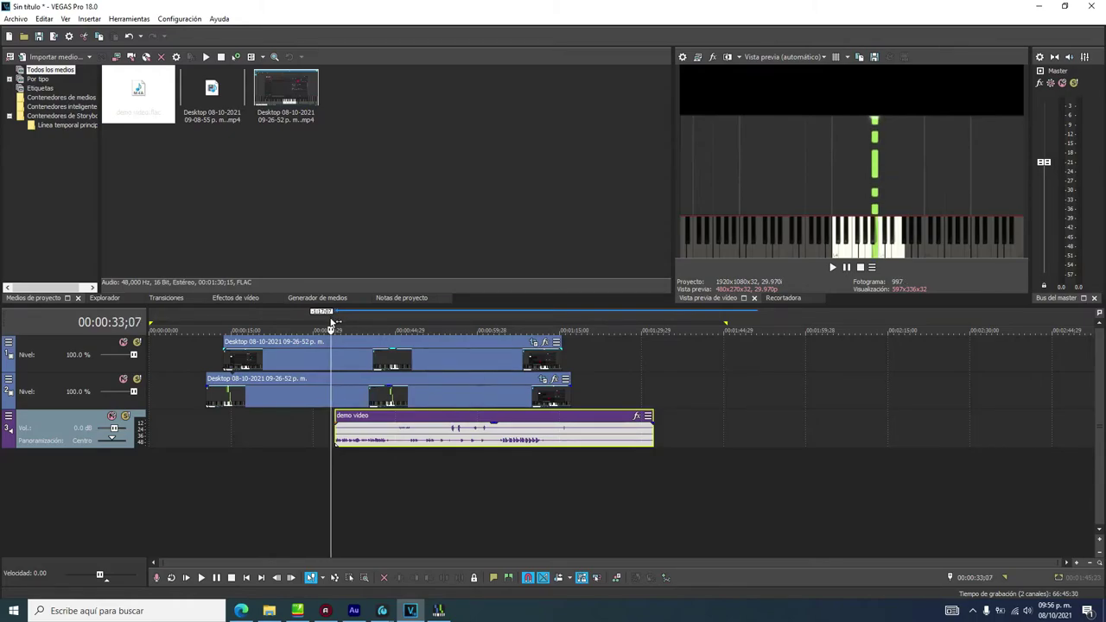
pyautogui.click(329, 320)
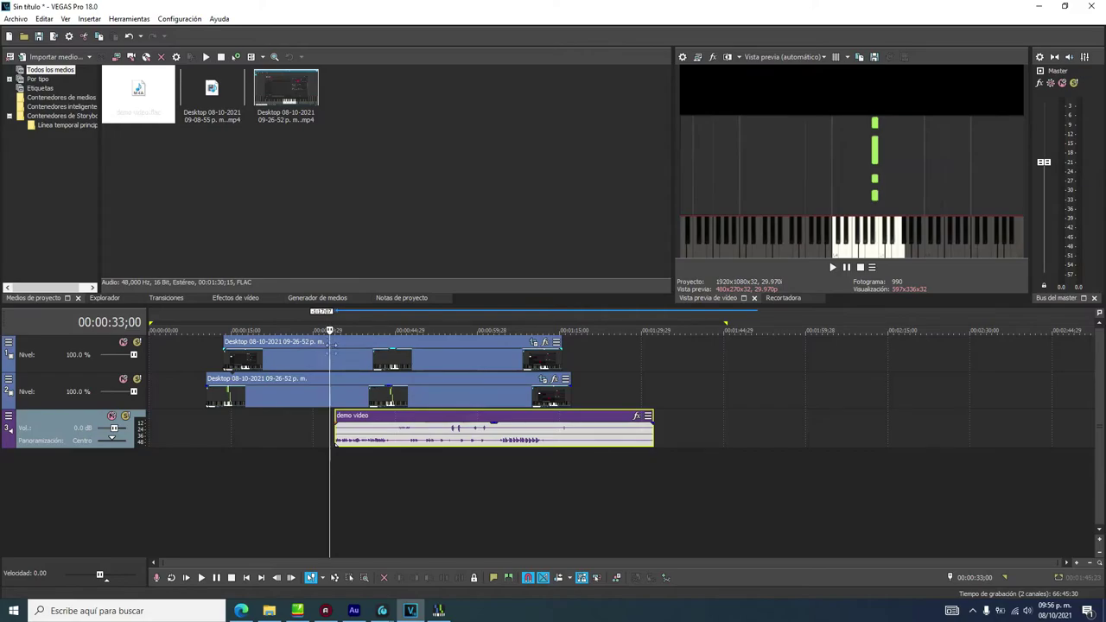
# Shift the demo audio event about one and a half seconds earlier so its first note meets the cursor at 00:00:33;00
pyautogui.scroll(5, 333, 448)
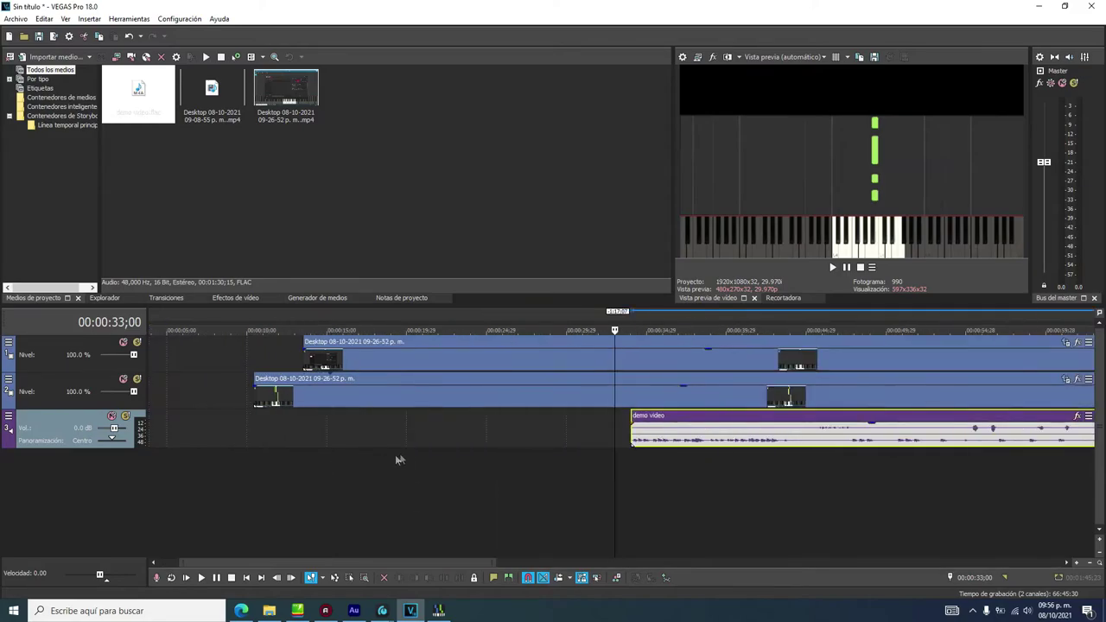
pyautogui.scroll(6, 683, 428)
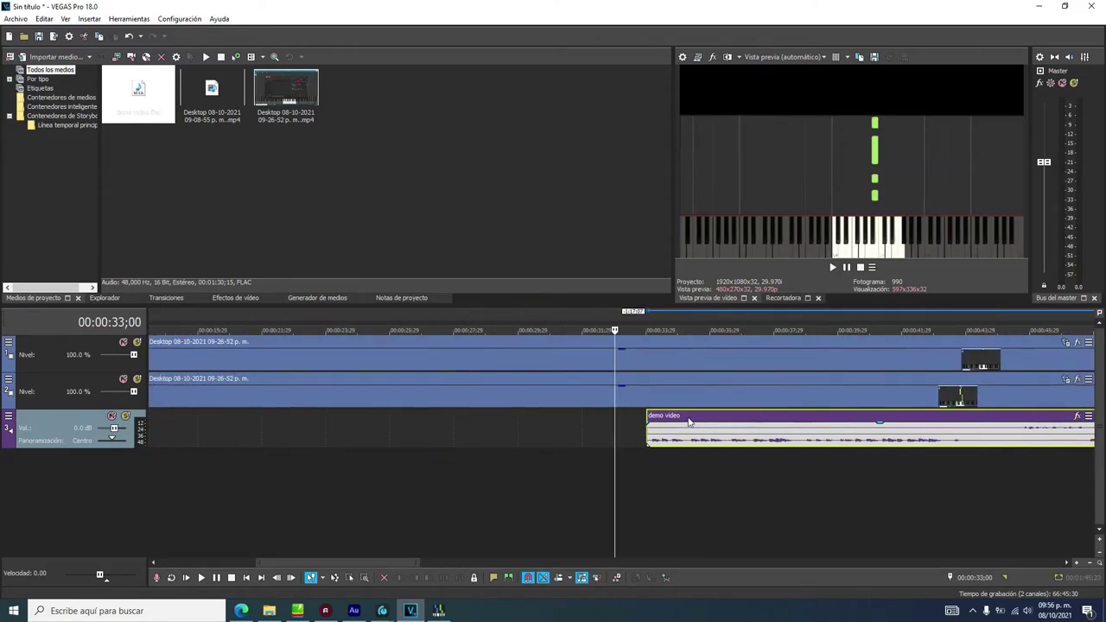
pyautogui.moveTo(752, 419); pyautogui.dragTo(683, 419)
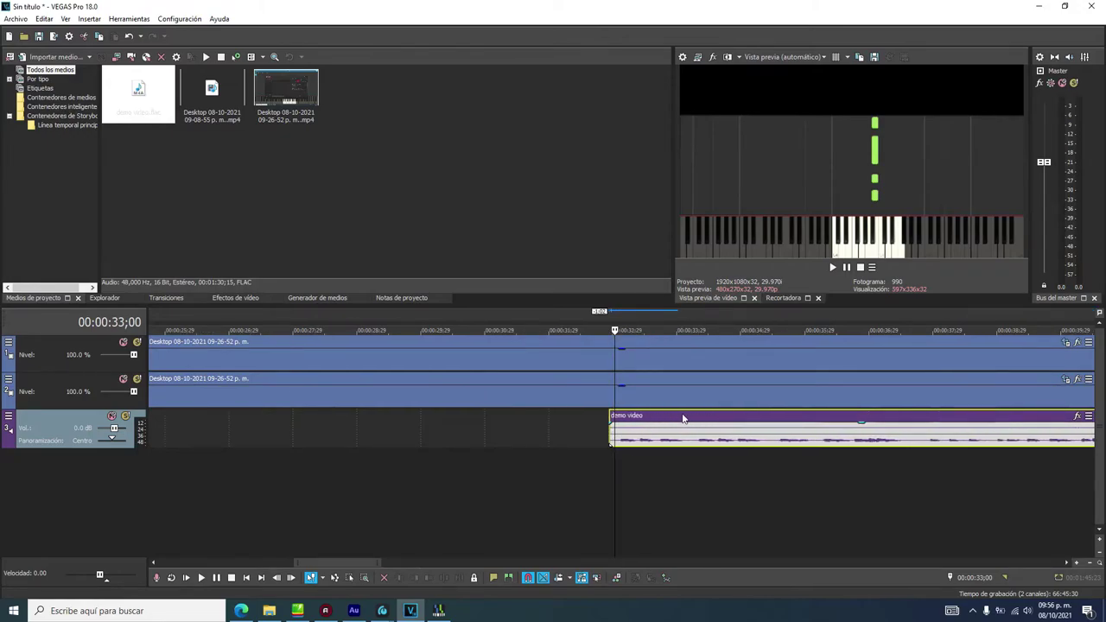
pyautogui.moveTo(606, 434); pyautogui.dragTo(641, 421)
# Play back around 00:00:33 to compare the sound with the first lit key and shift the demo audio one frame later
pyautogui.click(216, 577)
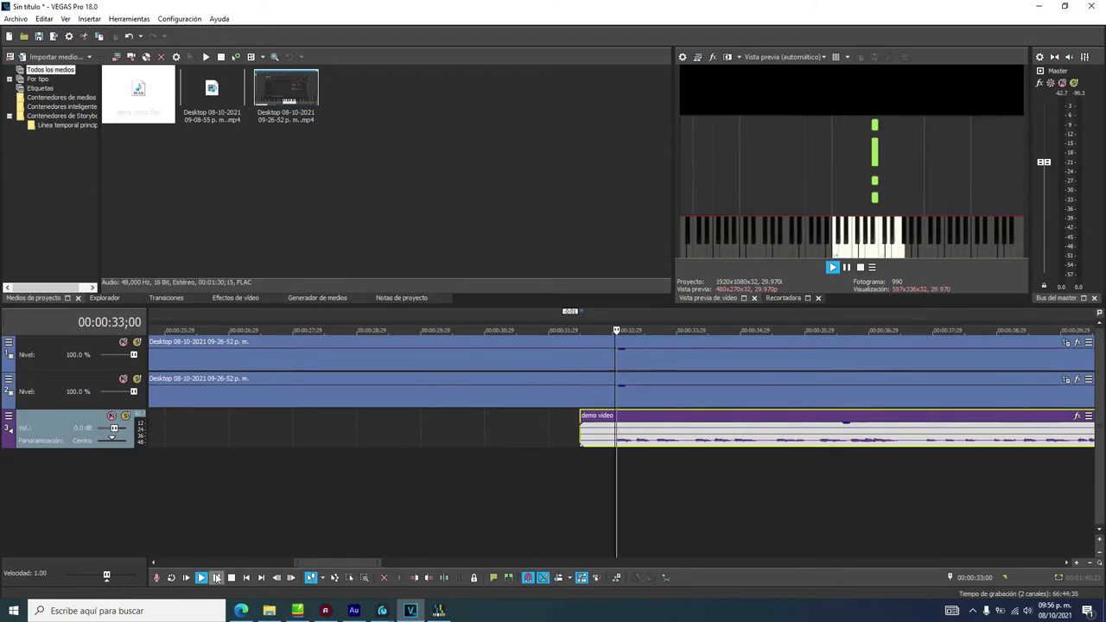
pyautogui.click(622, 316)
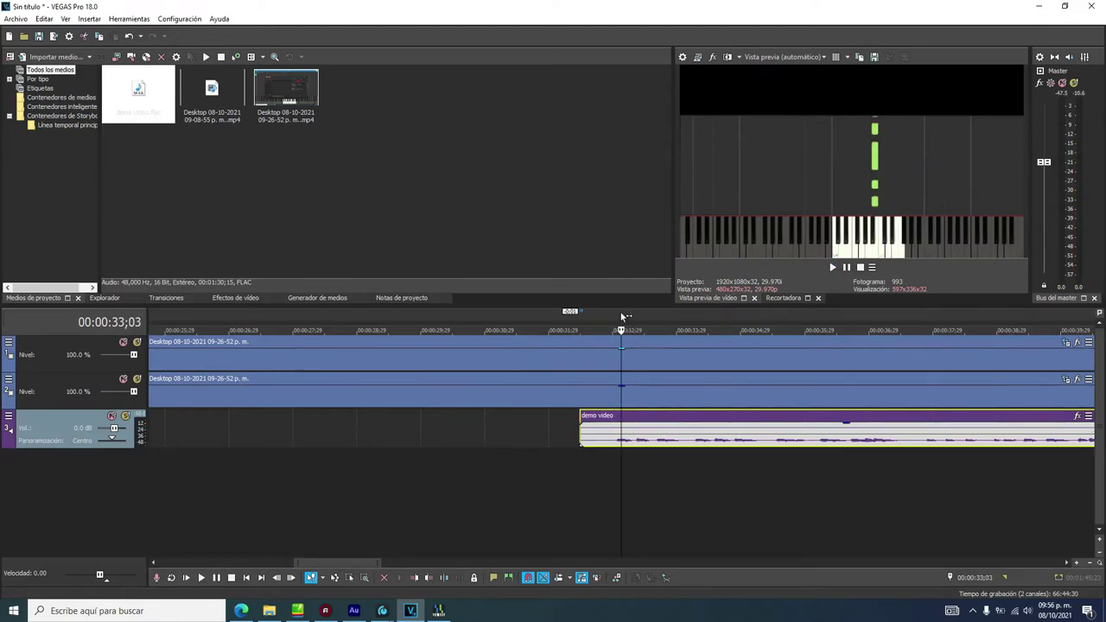
pyautogui.click(218, 578)
pyautogui.click(218, 578)
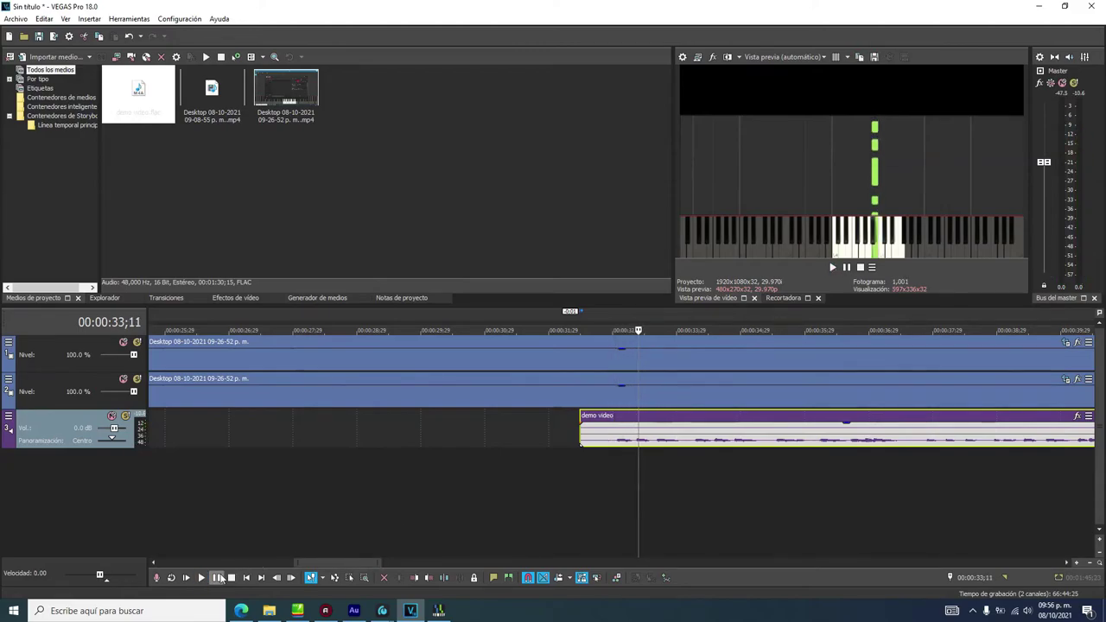
pyautogui.click(621, 321)
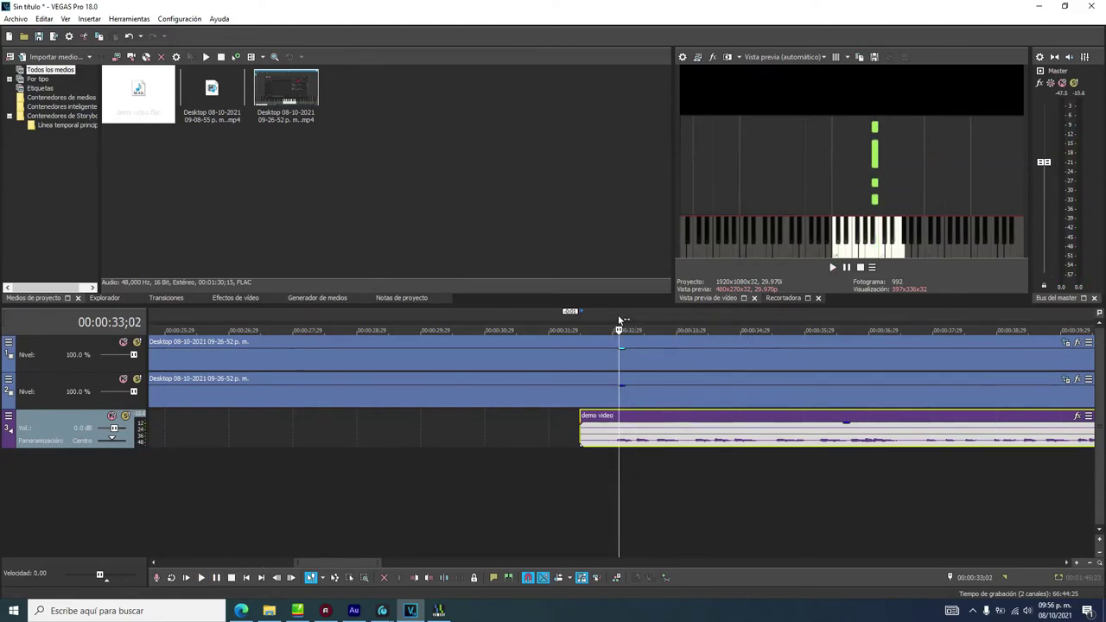
pyautogui.moveTo(638, 425); pyautogui.dragTo(642, 423)
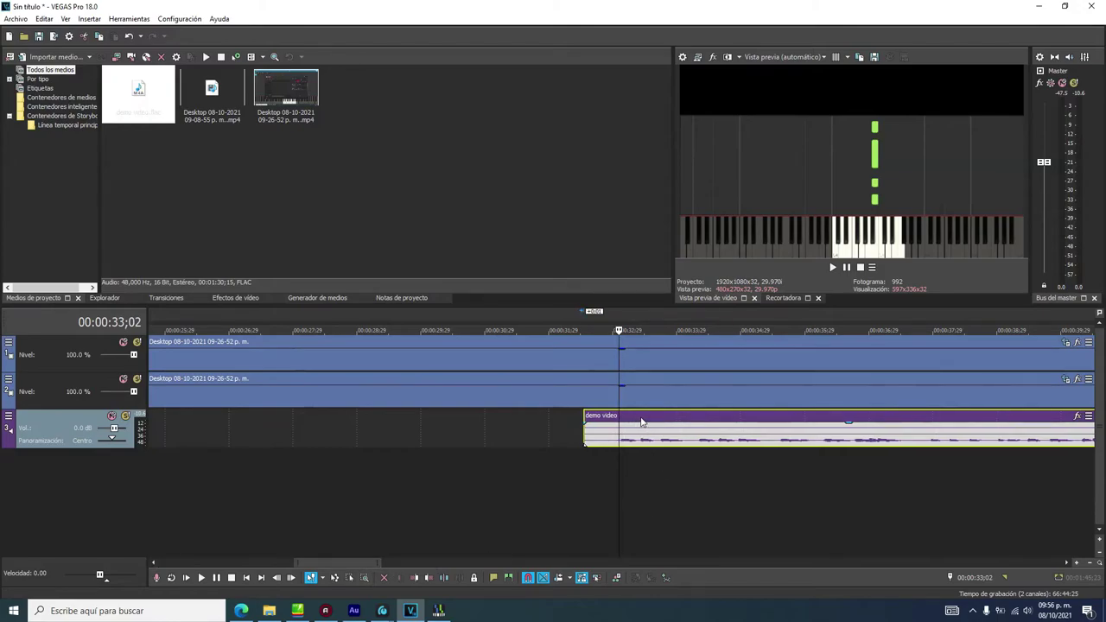
# Play back from 00:00:33;02 to about 00:00:35;12 to check the demo audio against the notes, returning the cursor to 00:00:33;01
pyautogui.click(202, 578)
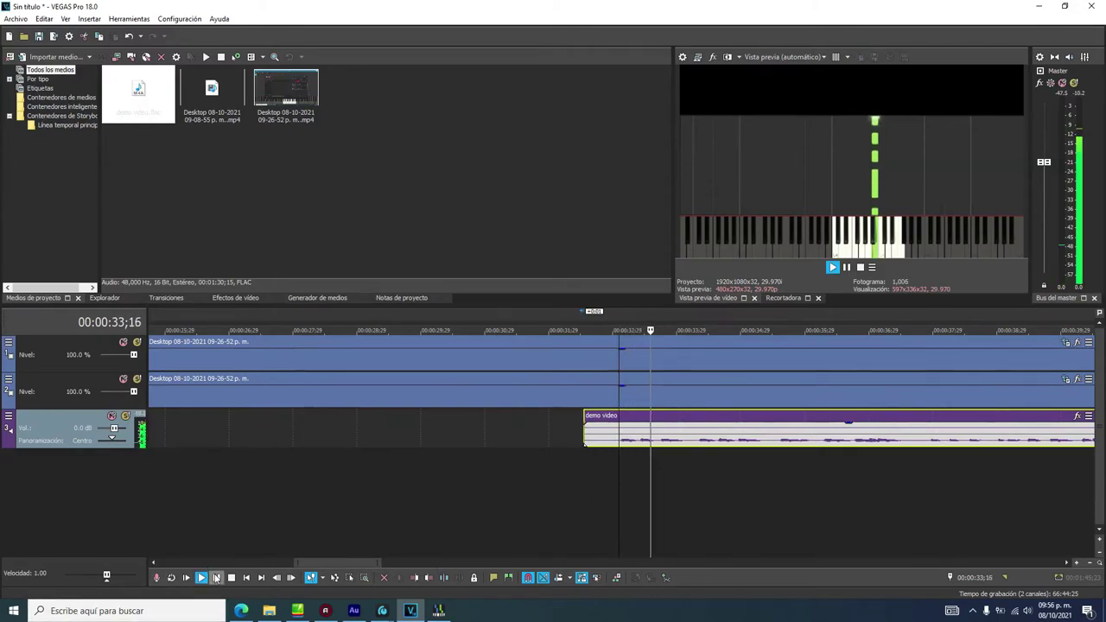
pyautogui.click(217, 577)
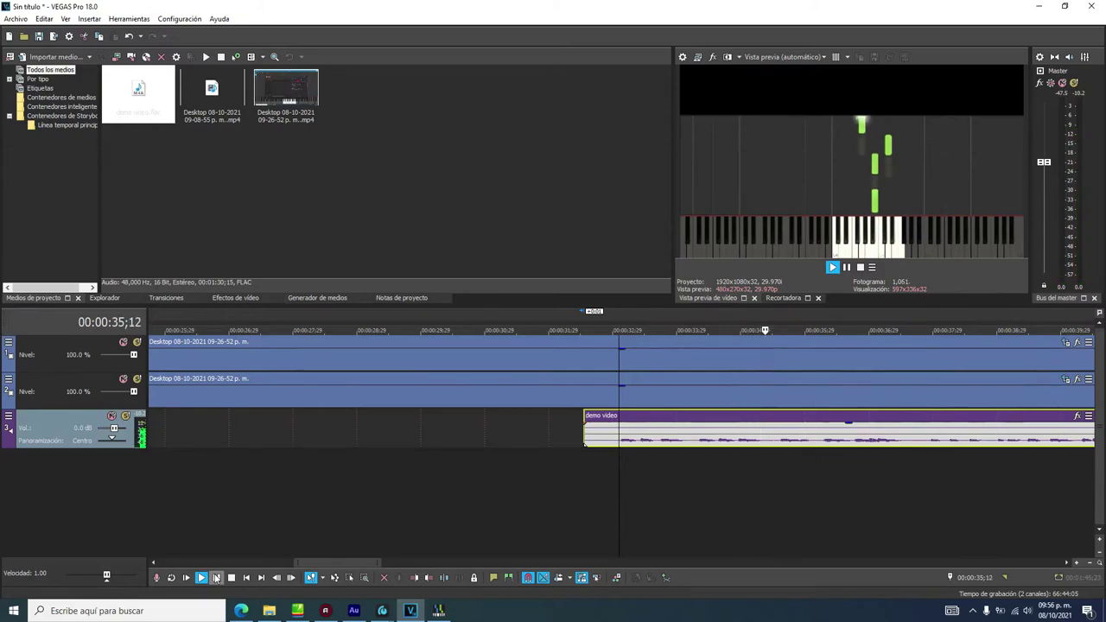
pyautogui.moveTo(625, 311); pyautogui.dragTo(619, 317)
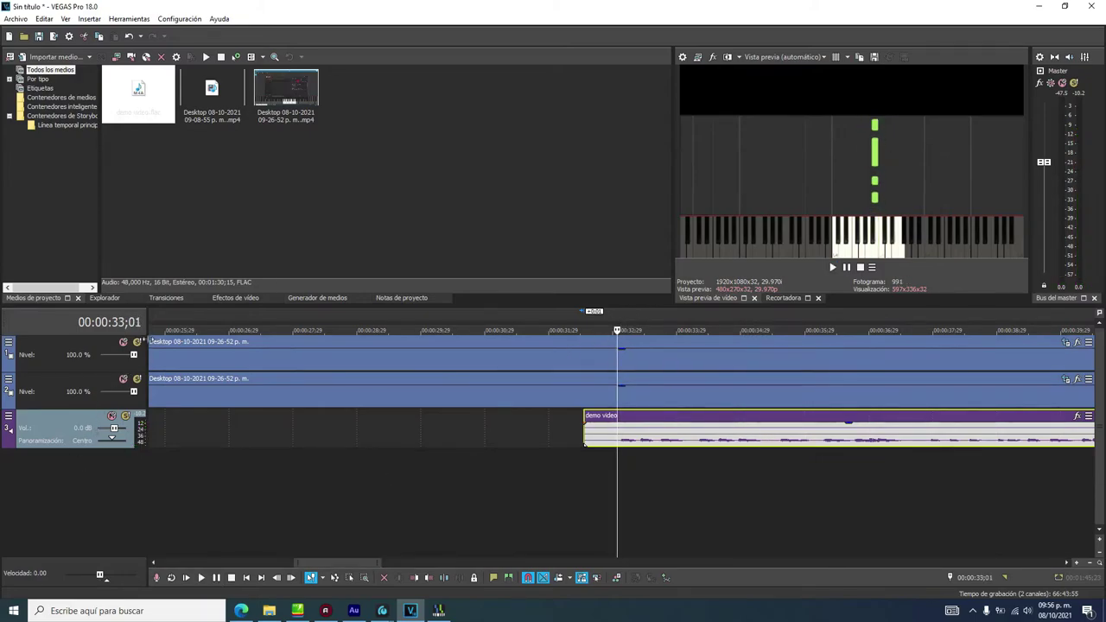
# Solo the lower video track, play from 00:00:33;01 to 00:00:37;28 to compare its lit keys with the audio, and return to 00:00:33;00
pyautogui.click(137, 379)
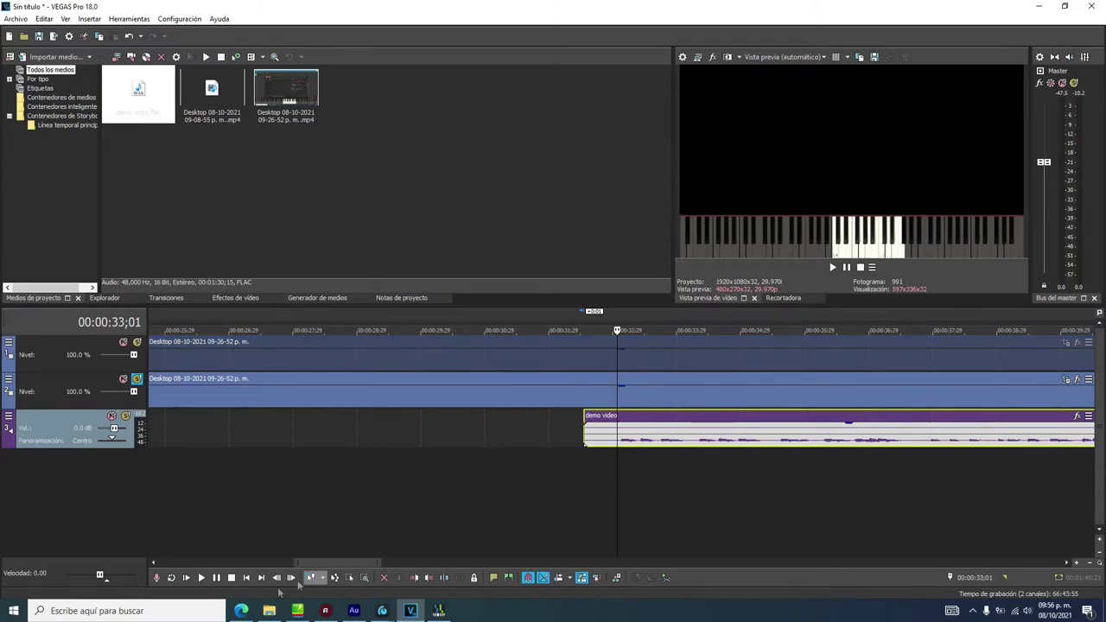
pyautogui.click(201, 577)
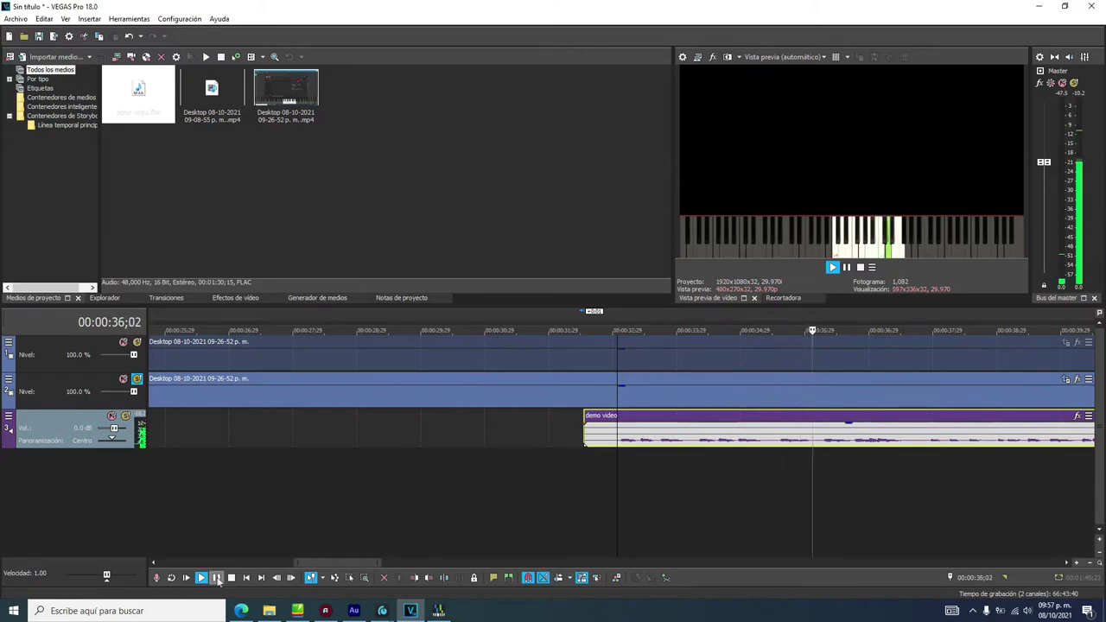
pyautogui.click(216, 577)
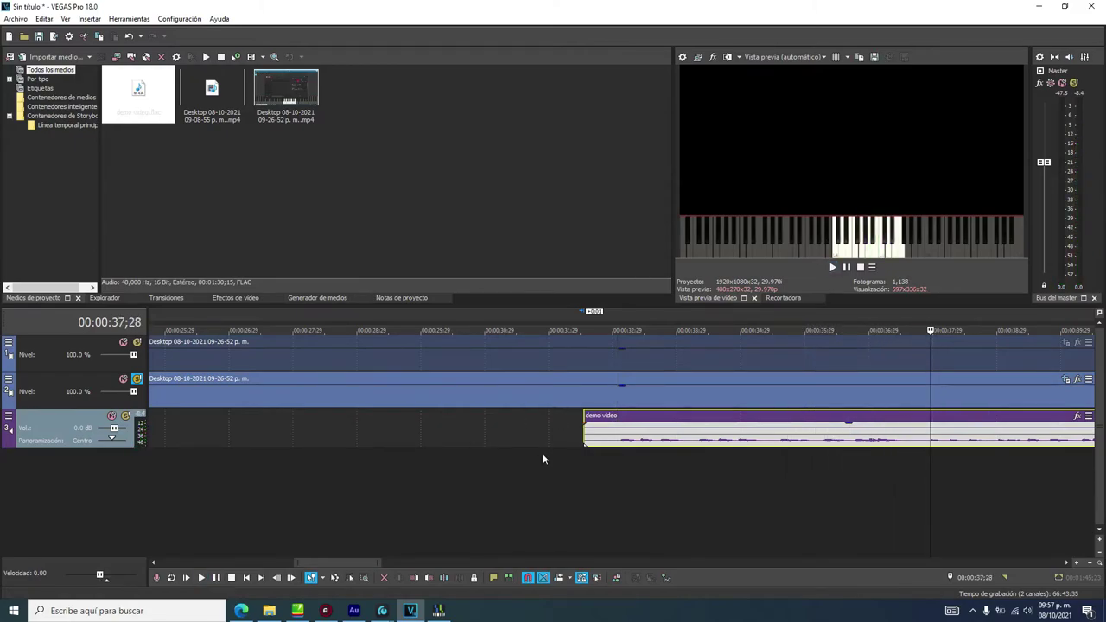
pyautogui.click(619, 312)
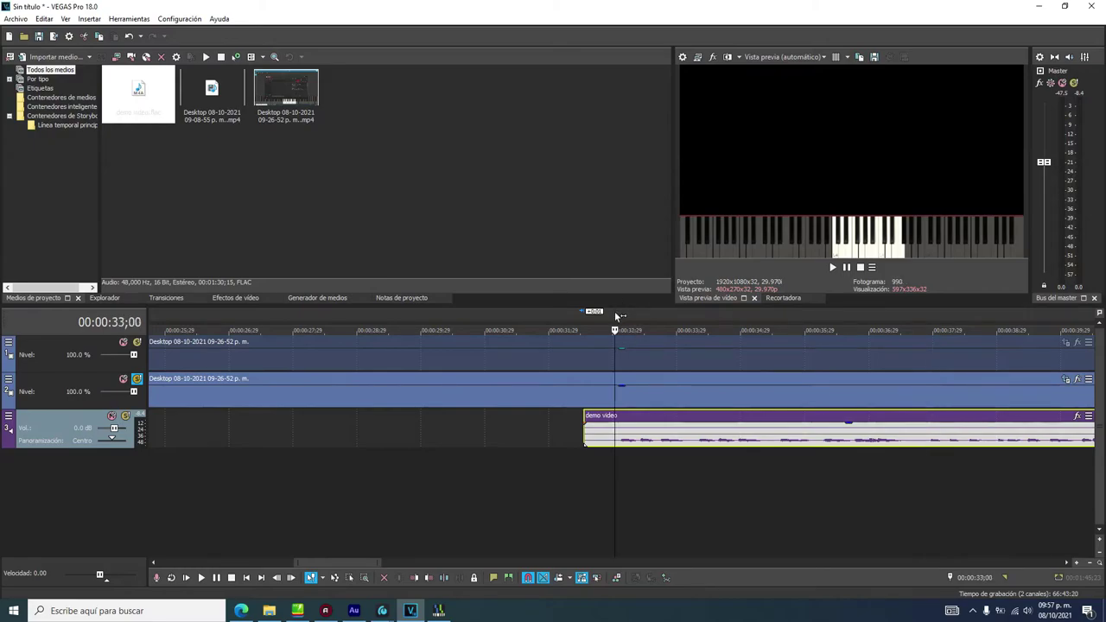
pyautogui.scroll(3, 586, 514)
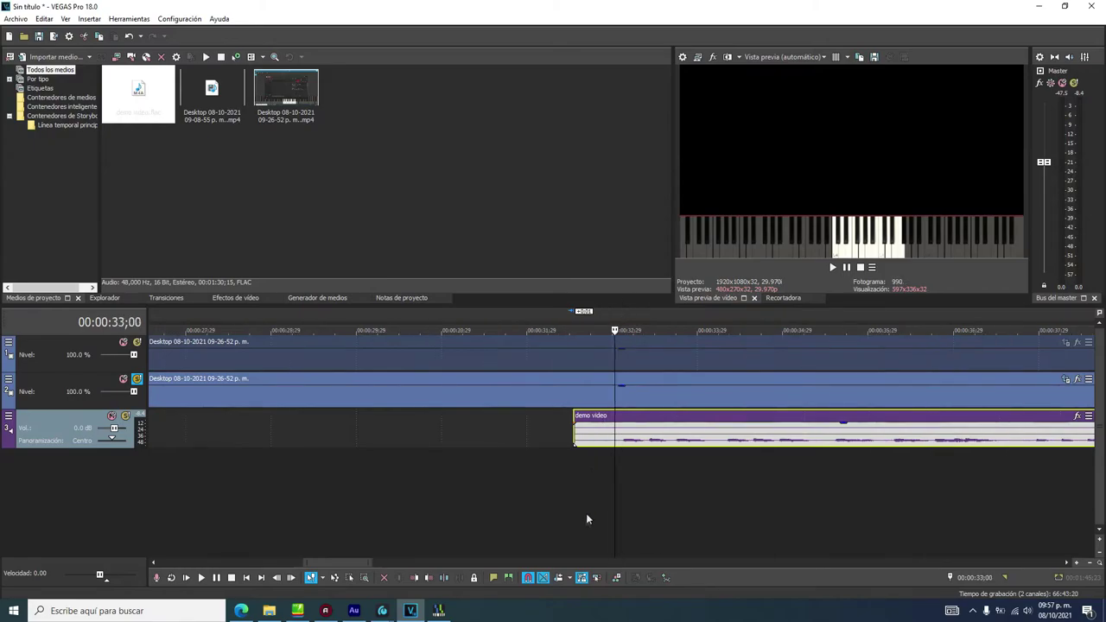
# Play the soloed lower video layer with the demo audio from 00:00:33;00 to 00:00:34;29 and return the cursor to 00:00:33;03
pyautogui.click(216, 578)
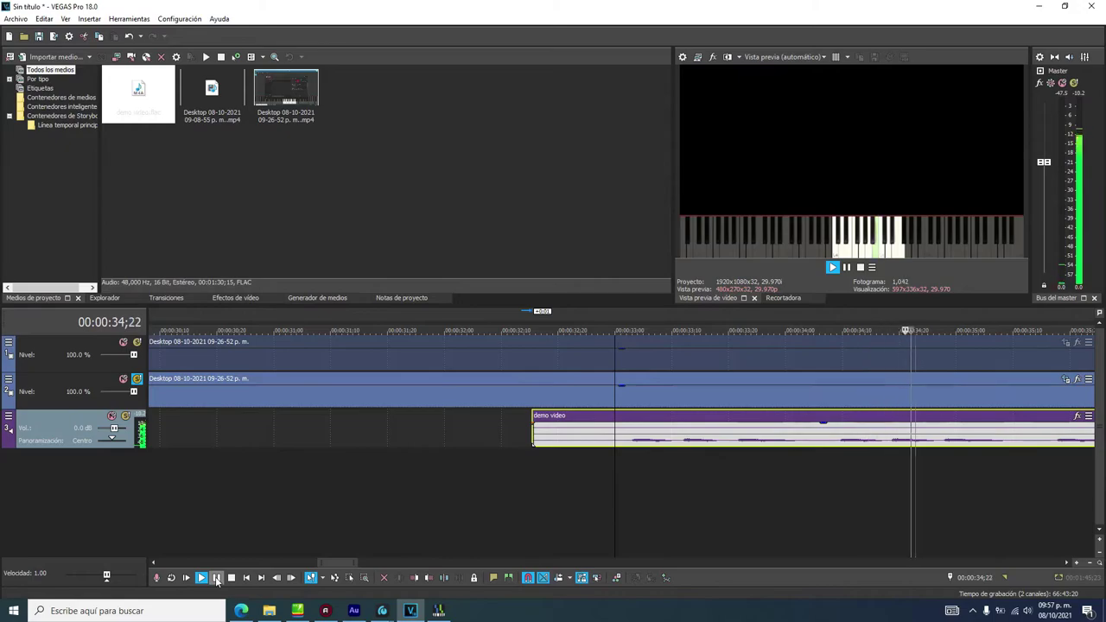
pyautogui.click(216, 578)
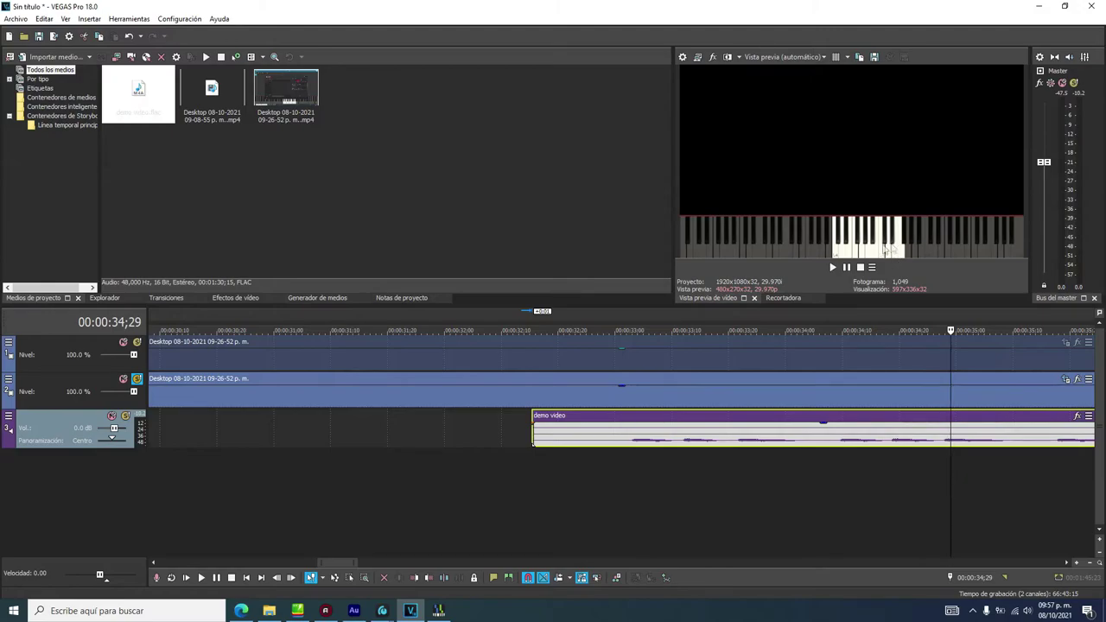
pyautogui.click(632, 320)
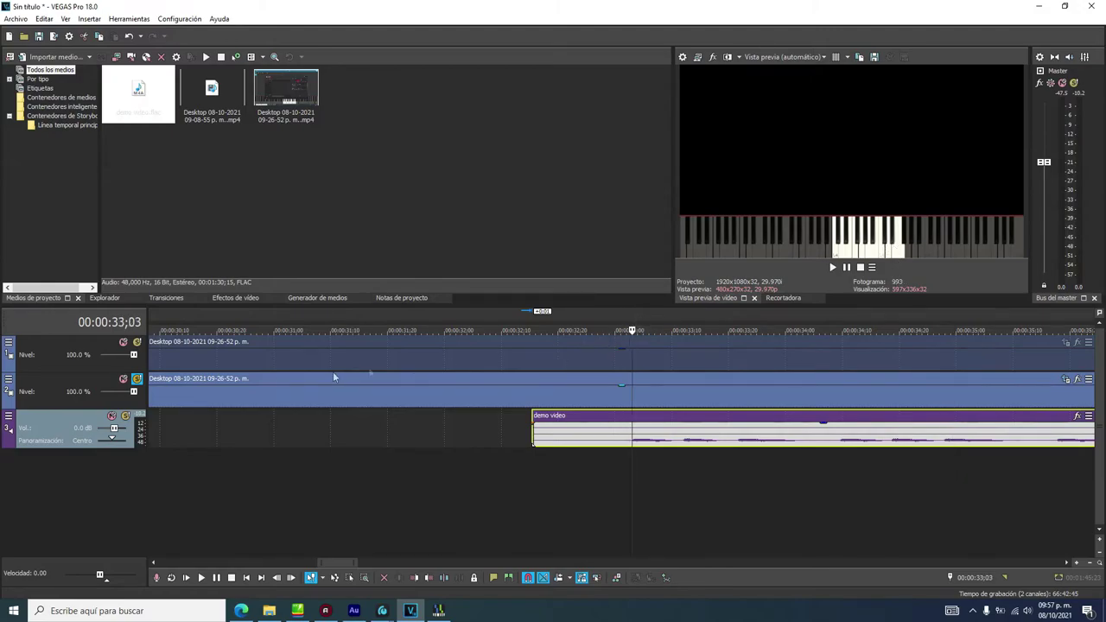
# Solo the upper video track as well and play both layers with the audio from 00:00:33;02 to 00:01:11;20
pyautogui.click(136, 343)
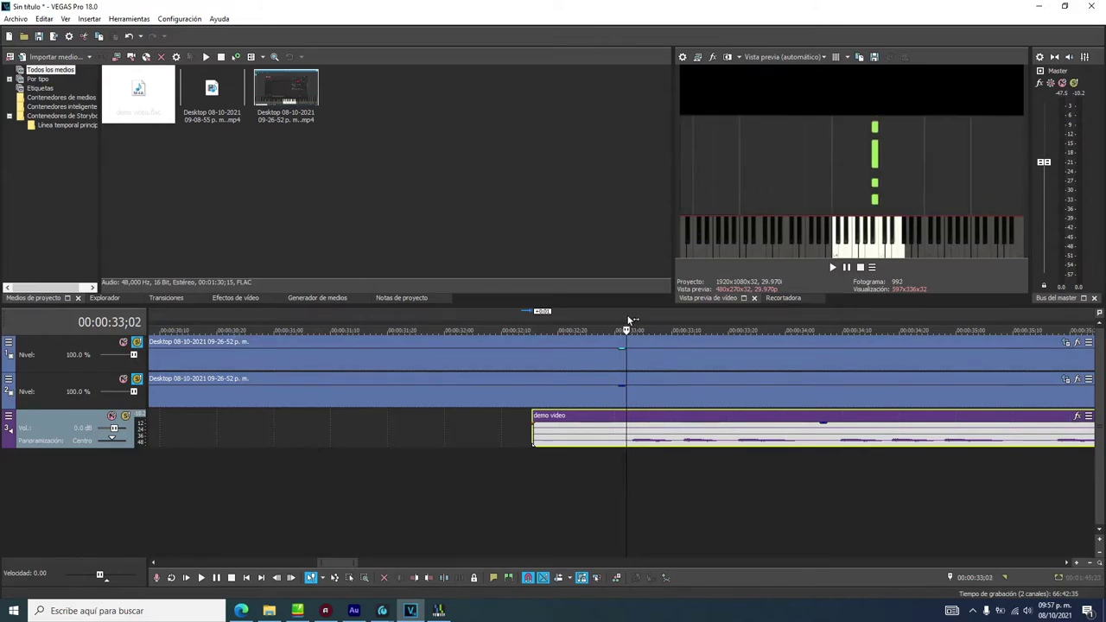
pyautogui.click(202, 578)
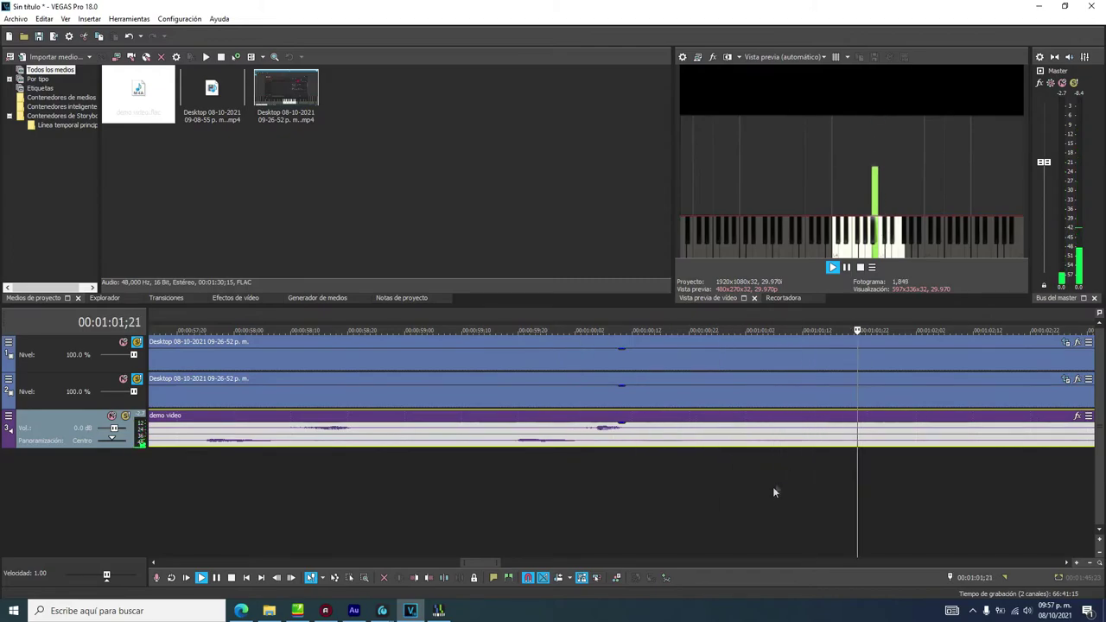
pyautogui.scroll(-8, 776, 480)
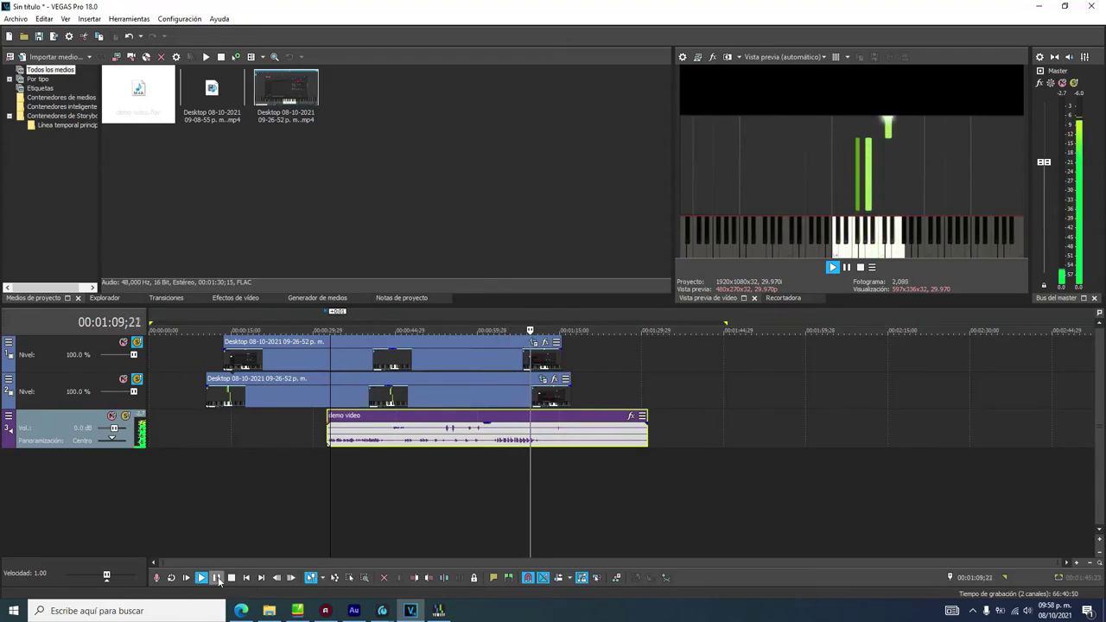
pyautogui.click(216, 578)
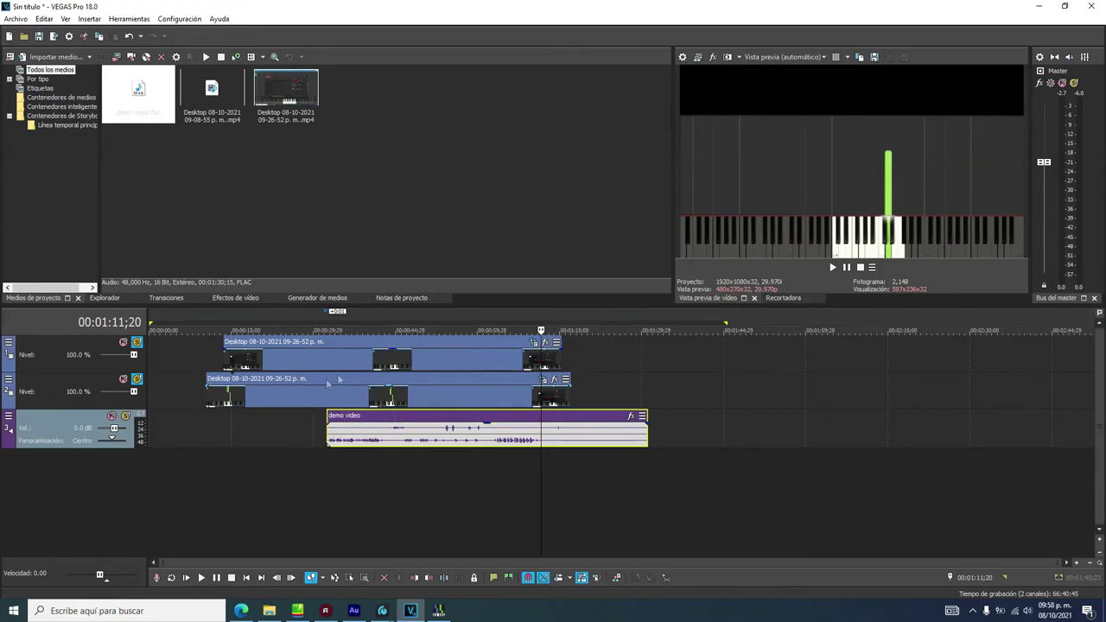
# Trim the starts of both video events to line up with the beginning of the demo audio at 00:00:32;15
pyautogui.click(328, 317)
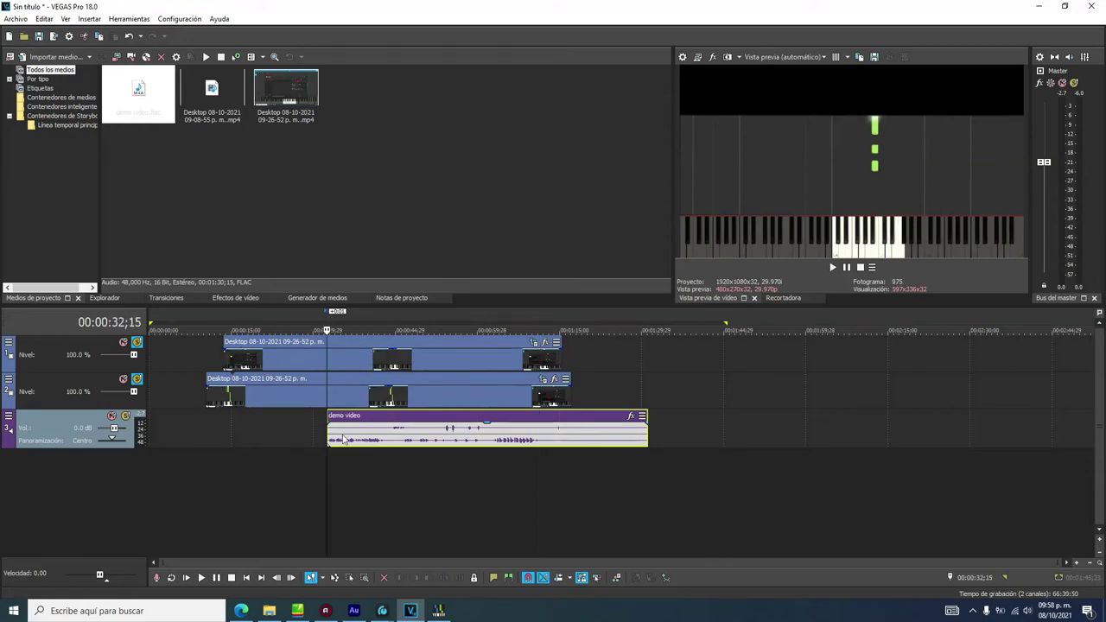
pyautogui.scroll(6, 551, 484)
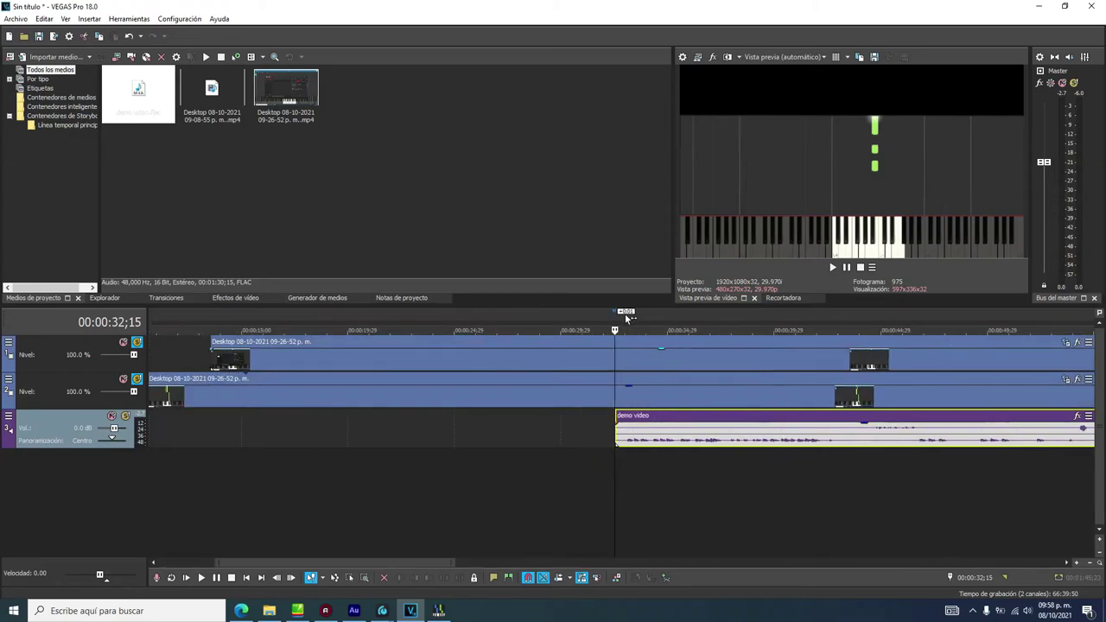
pyautogui.click(626, 314)
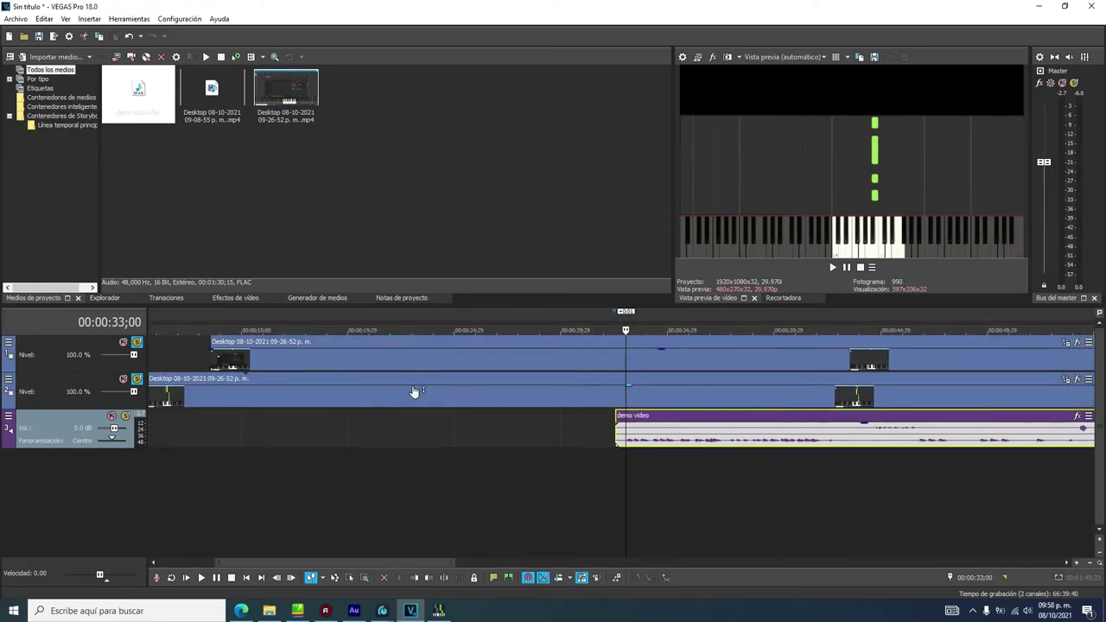
pyautogui.scroll(-2, 629, 442)
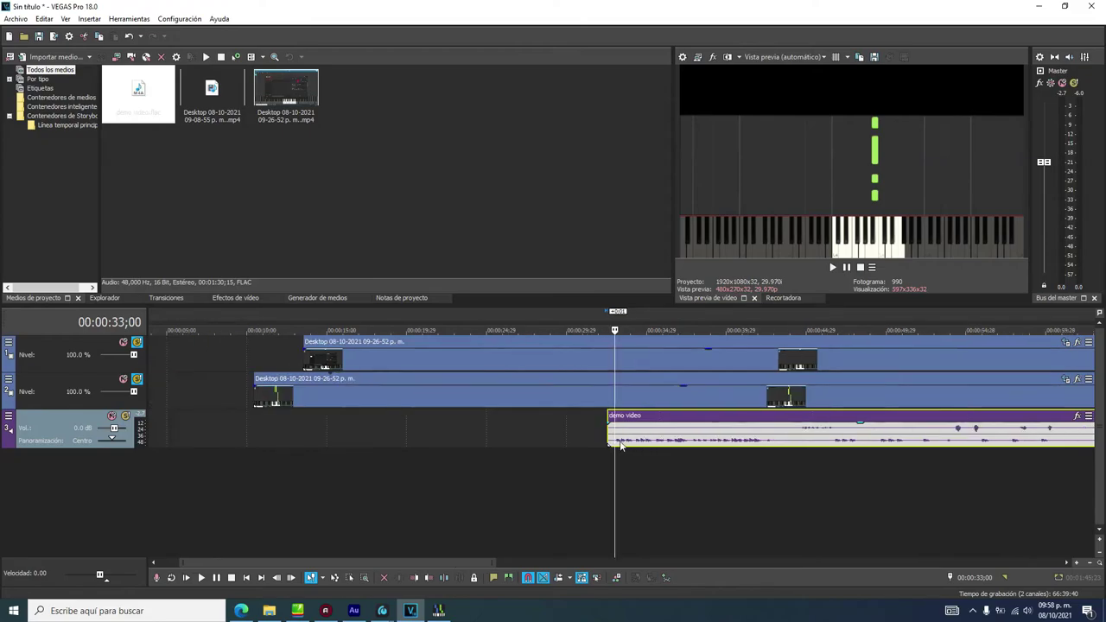
pyautogui.click(254, 394)
pyautogui.moveTo(255, 394); pyautogui.dragTo(606, 391)
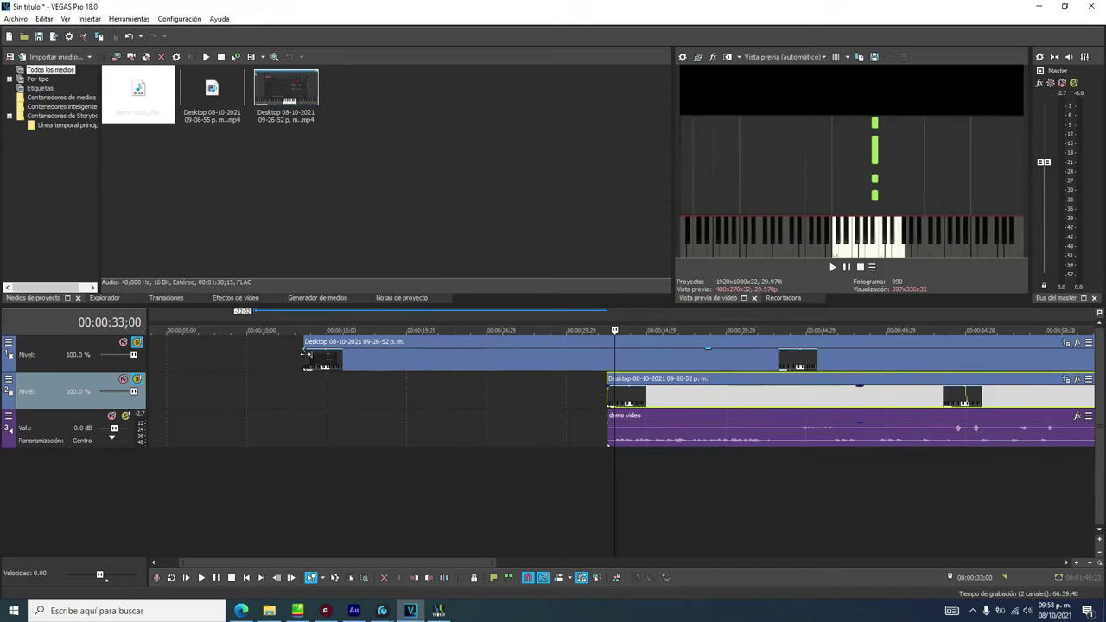
pyautogui.moveTo(307, 354); pyautogui.dragTo(605, 354)
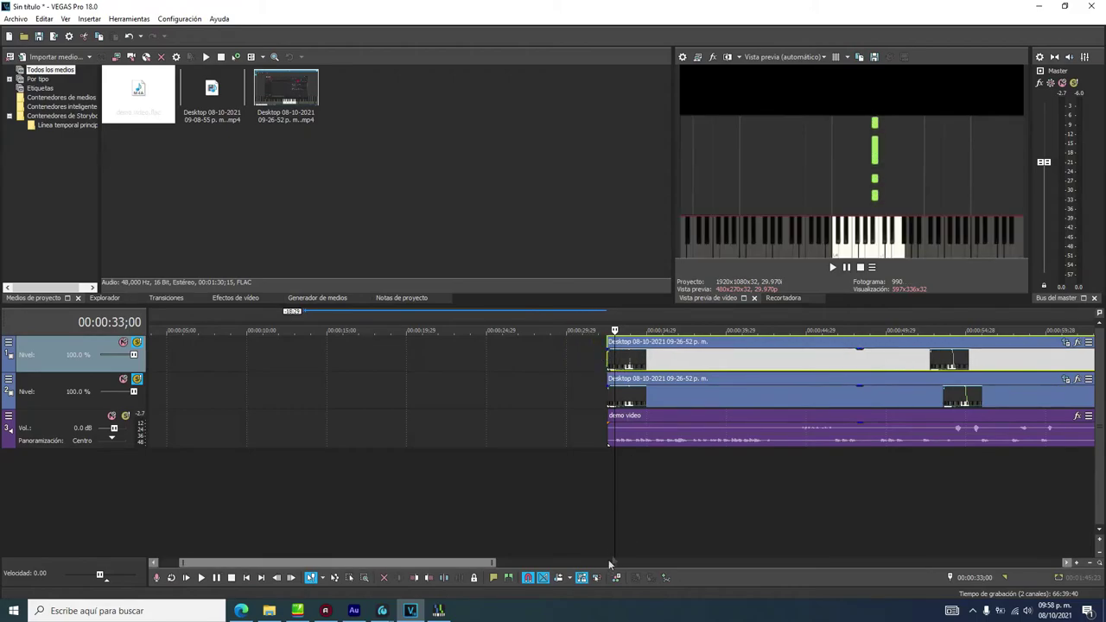
# Play the ending from 00:01:09;17 to 00:01:12;20 and trim the end of the demo audio to that stopping point
pyautogui.scroll(-4, 790, 483)
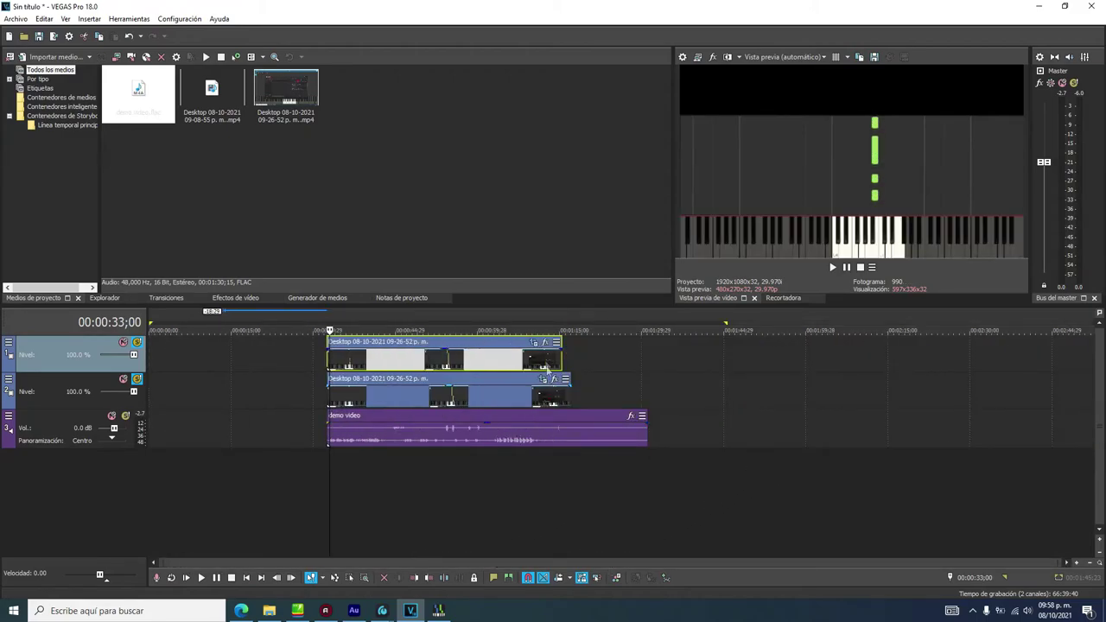
pyautogui.moveTo(541, 314); pyautogui.dragTo(528, 311)
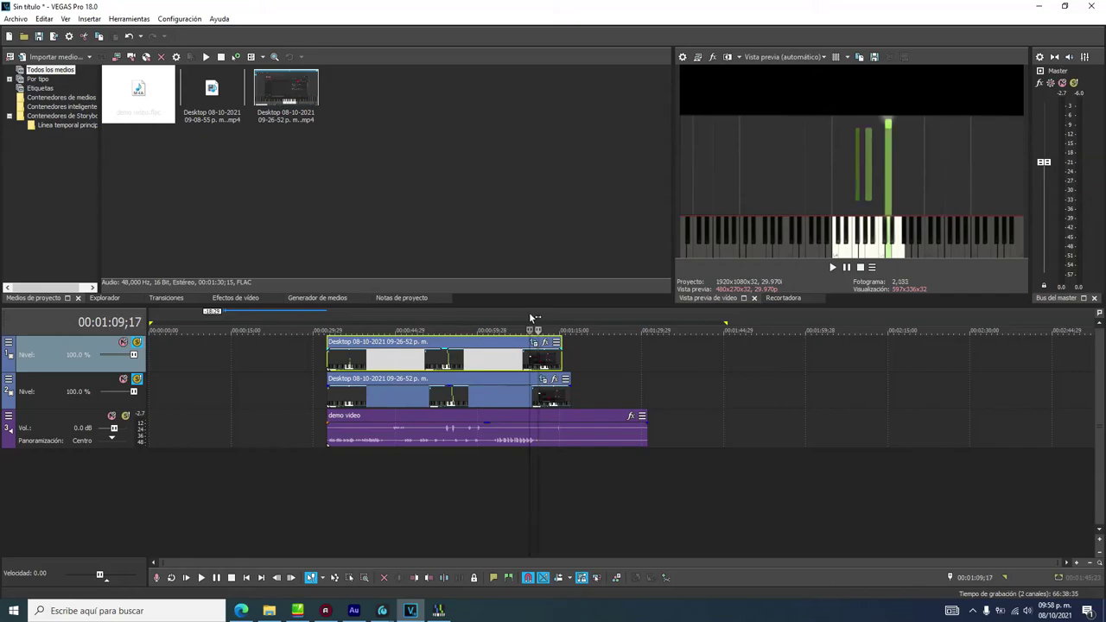
pyautogui.click(214, 580)
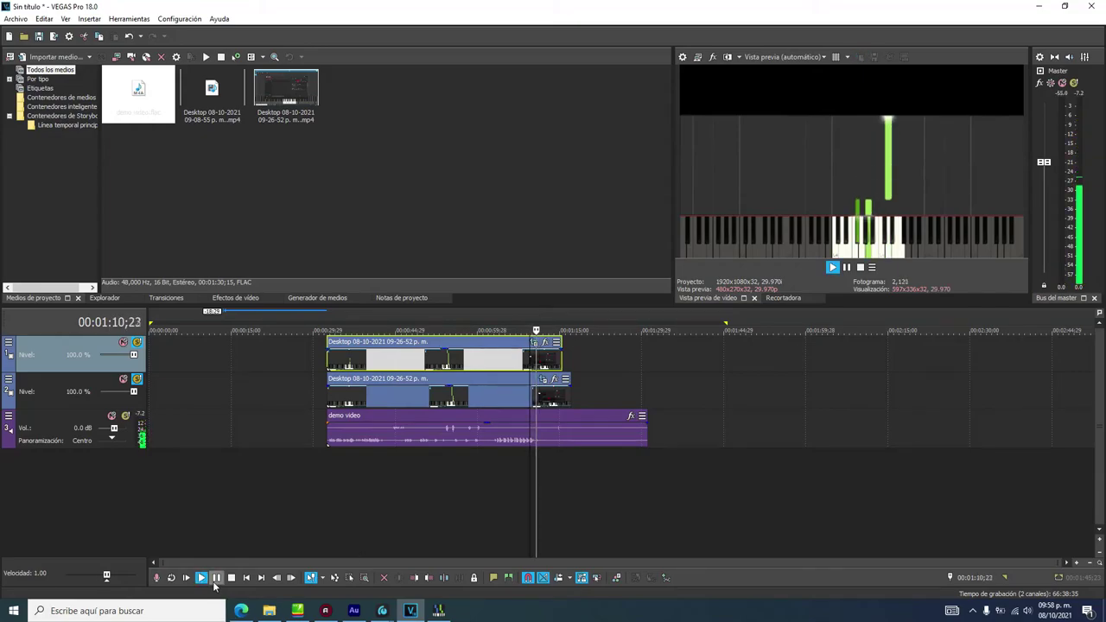
pyautogui.click(215, 581)
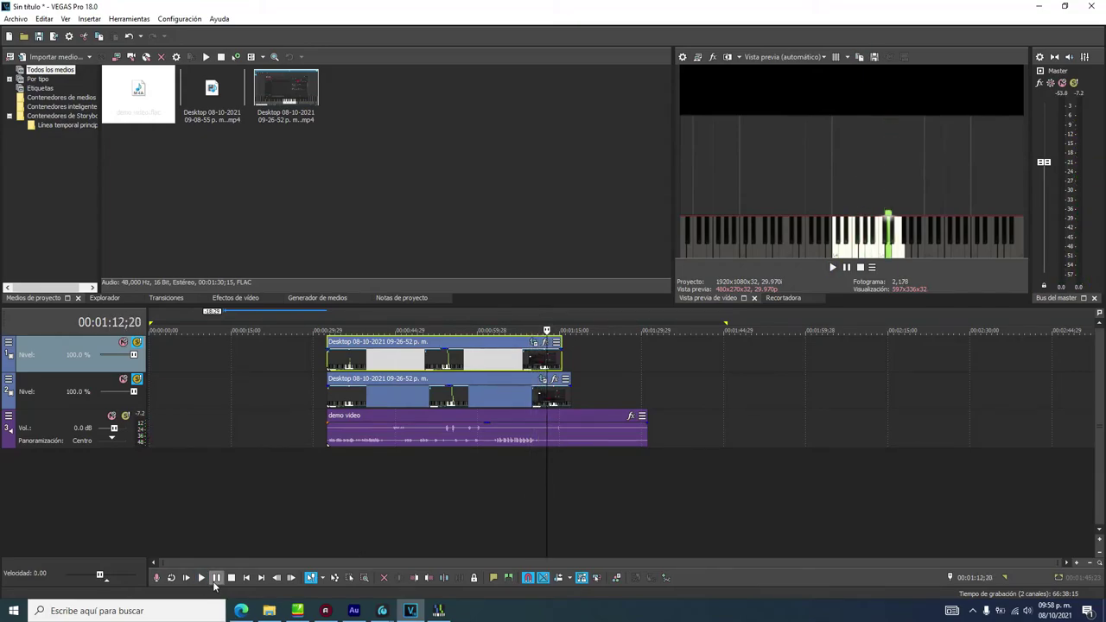
pyautogui.click(646, 435)
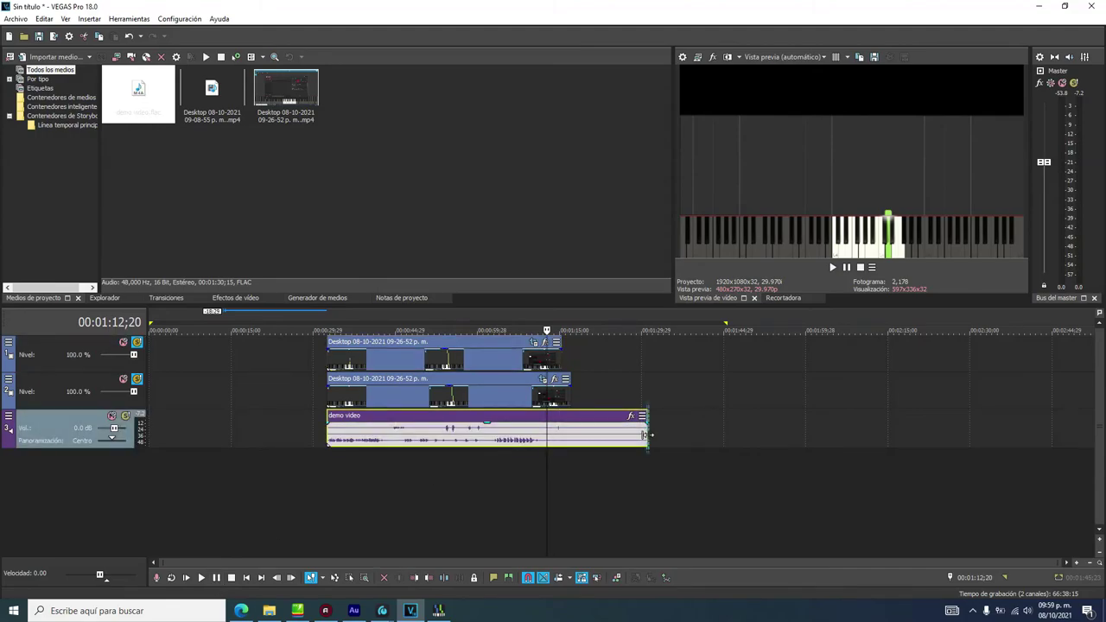
pyautogui.moveTo(646, 435); pyautogui.dragTo(547, 434)
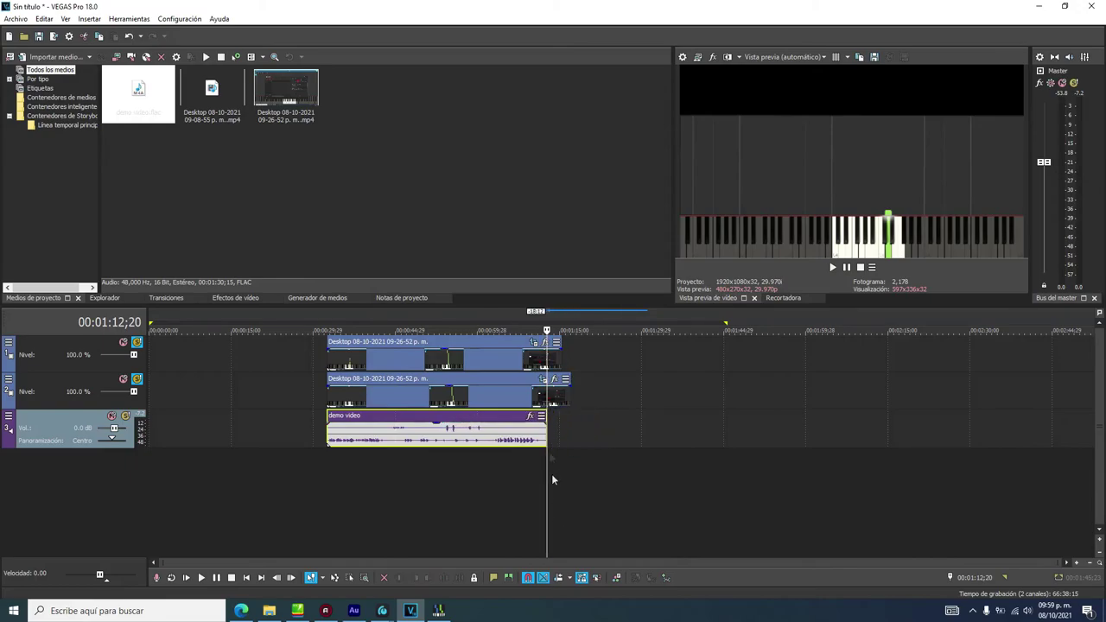
# Trim the ends of the lower and upper video events to match the end of the demo audio
pyautogui.click(570, 399)
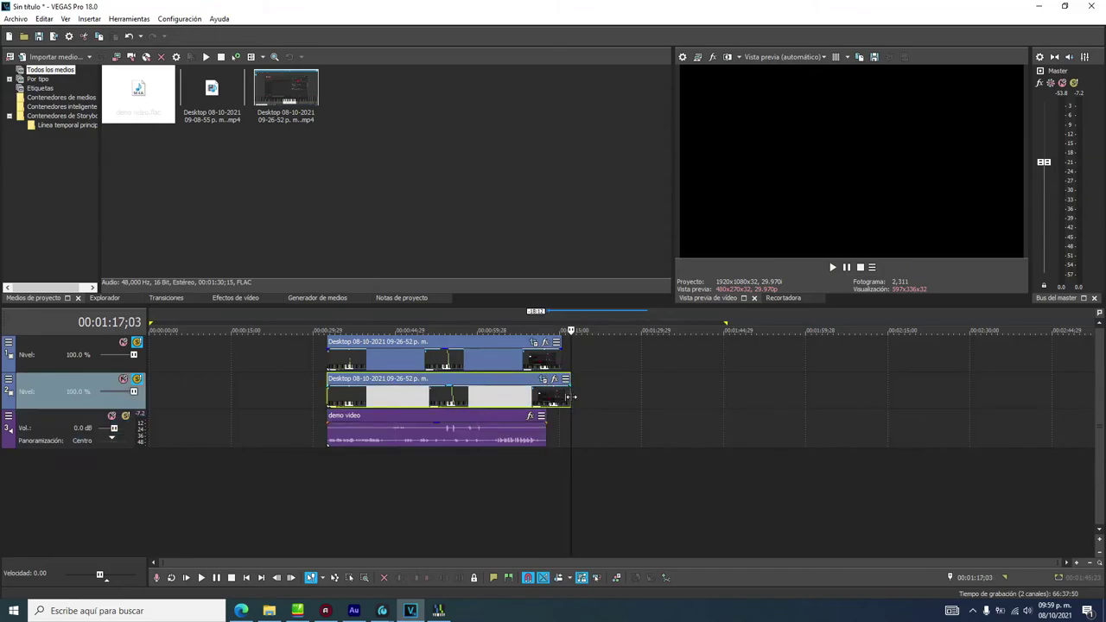
pyautogui.moveTo(572, 397); pyautogui.dragTo(546, 402)
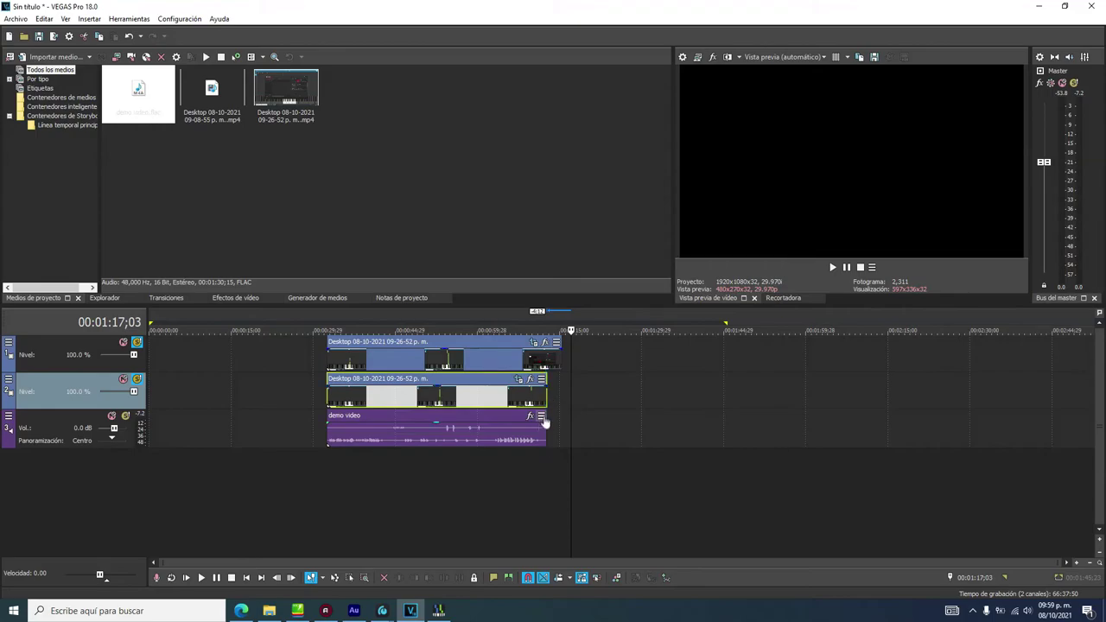
pyautogui.moveTo(560, 355); pyautogui.dragTo(549, 355)
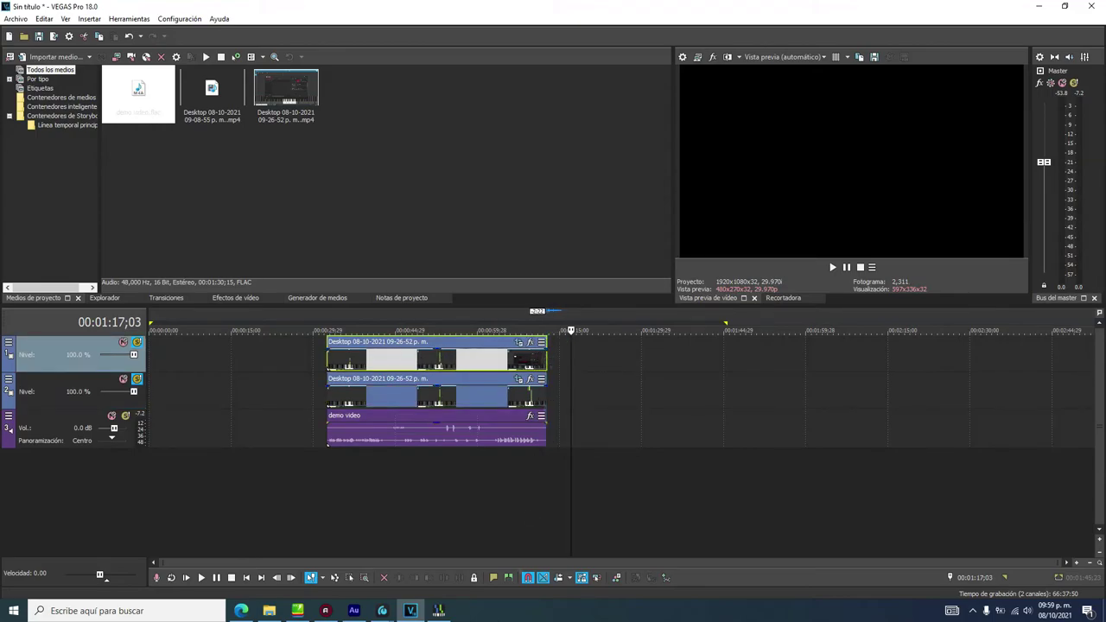
# Play passages of the trimmed project from 00:00:38;21, 00:00:49;04 and 00:00:52;29 to check synchronization, pausing at 00:01:00;06
pyautogui.click(361, 321)
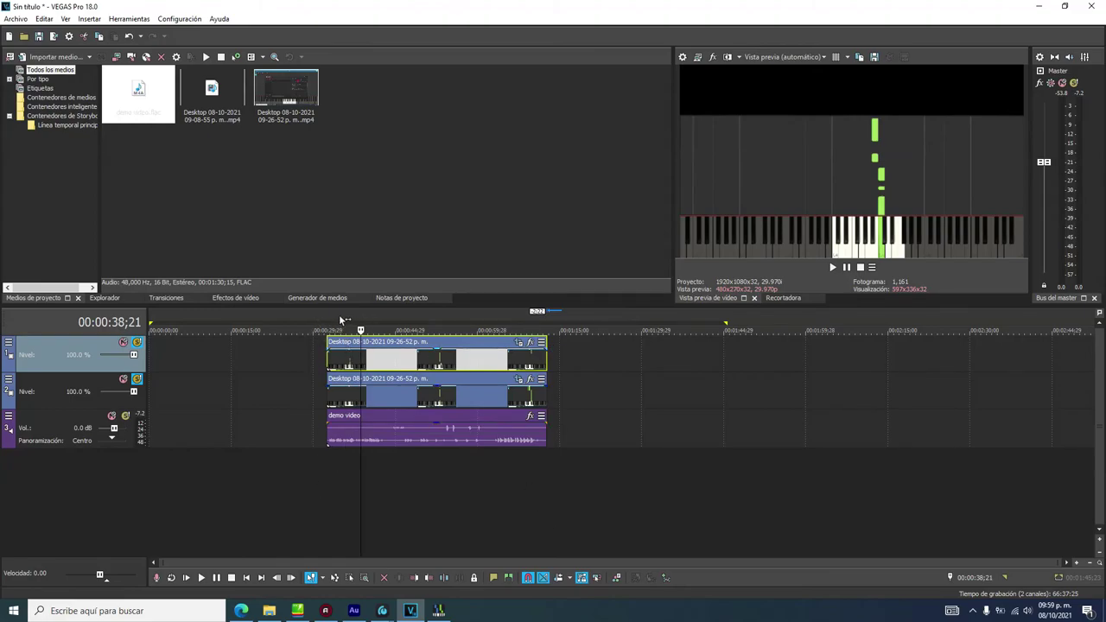
pyautogui.press('space')
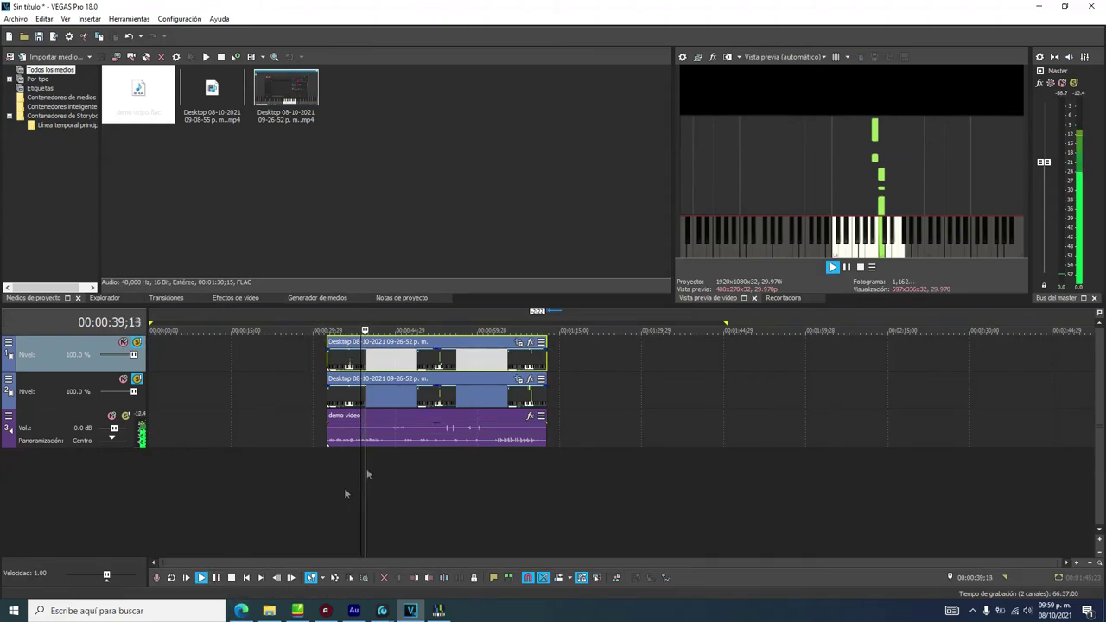
pyautogui.click(420, 329)
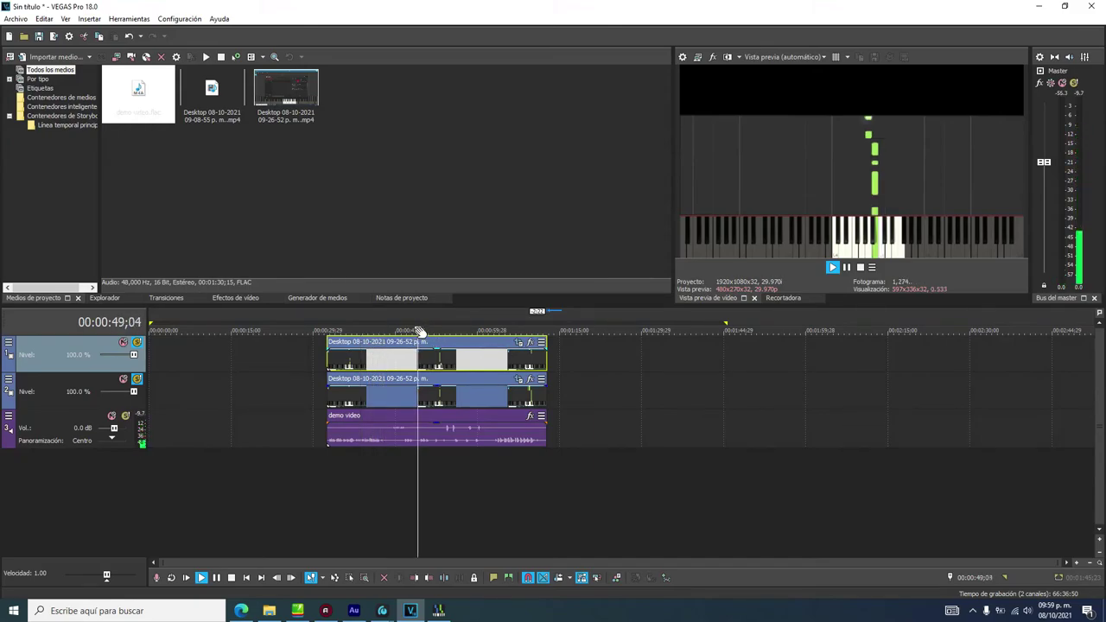
pyautogui.click(218, 578)
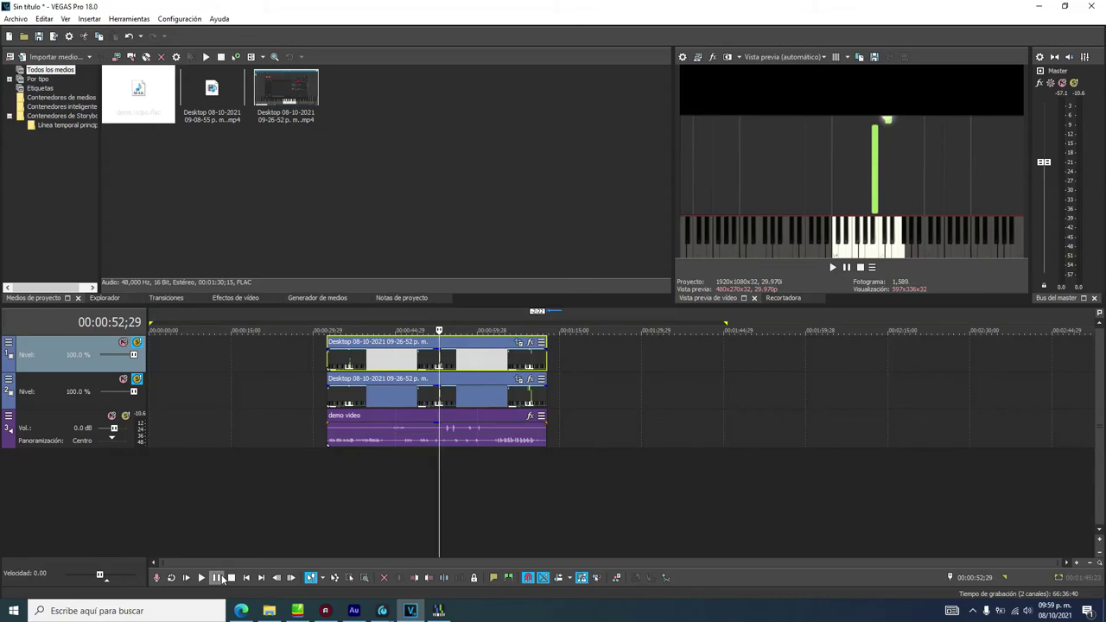
pyautogui.click(218, 578)
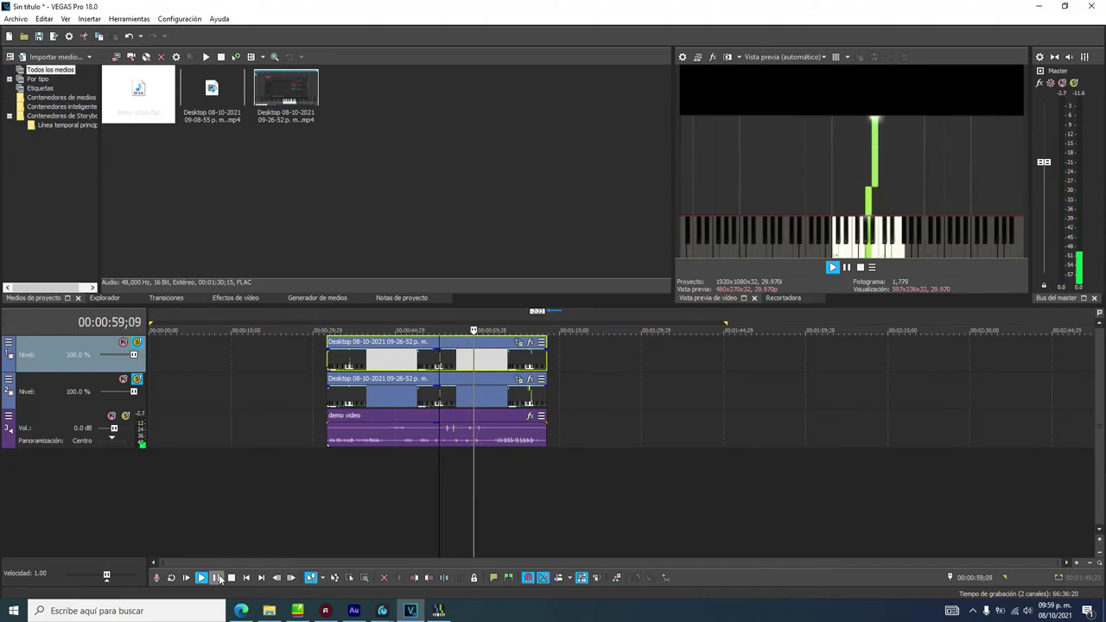
pyautogui.click(217, 577)
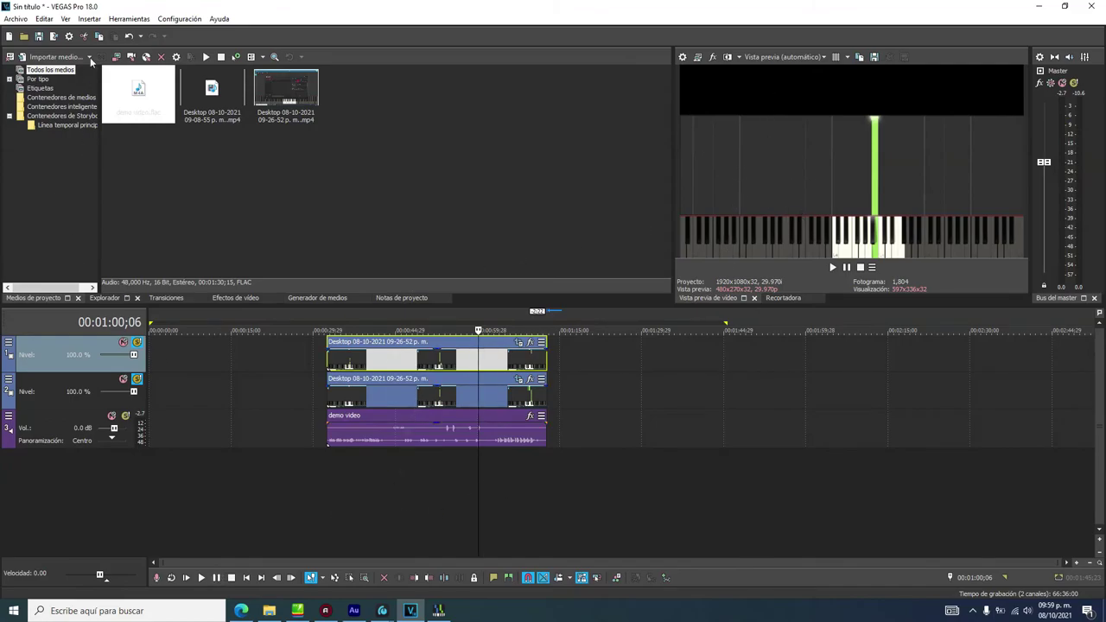
# Set the timeline selection to span only the trimmed events, from 00:00:32;15 to 00:01:12;20
pyautogui.hotkey('ctrl', 'a')
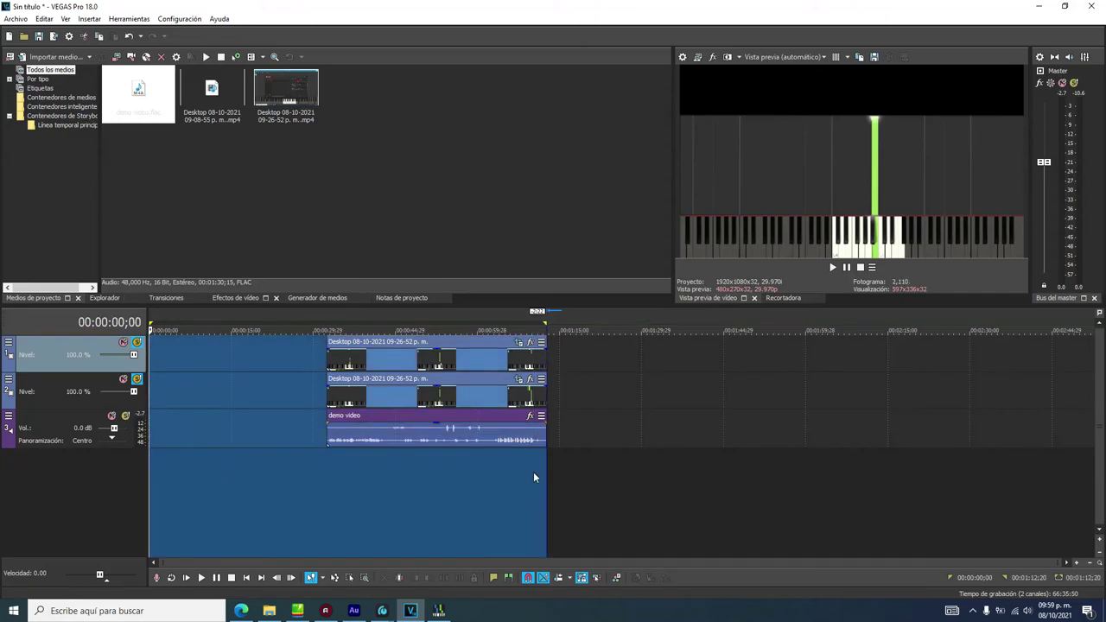
pyautogui.click(565, 482)
pyautogui.hotkey('ctrl', 'a')
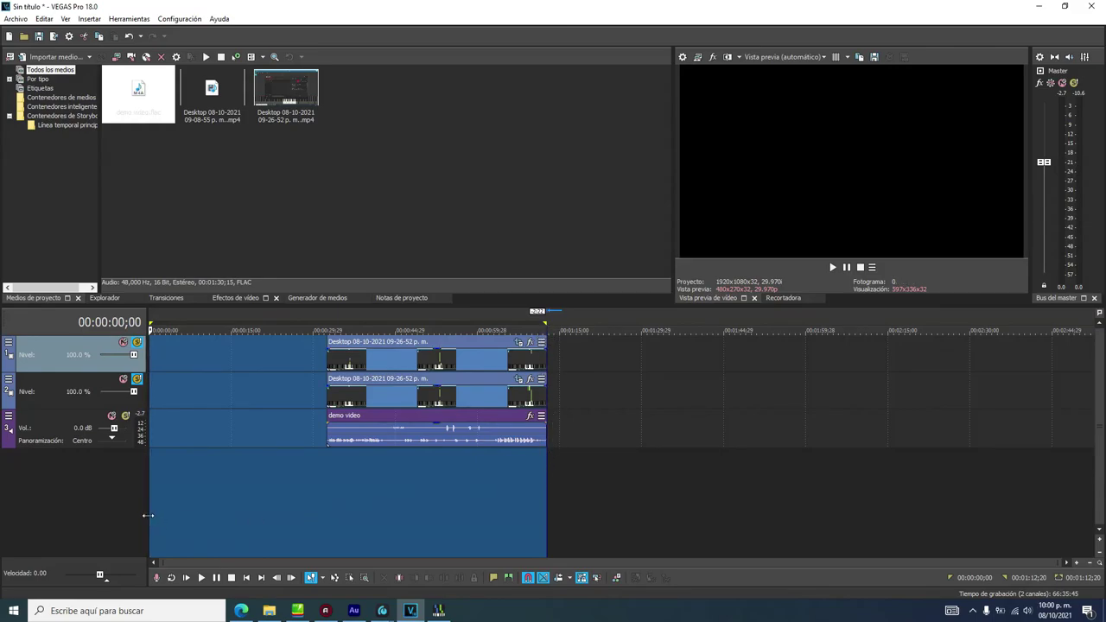
pyautogui.moveTo(149, 515); pyautogui.dragTo(326, 509)
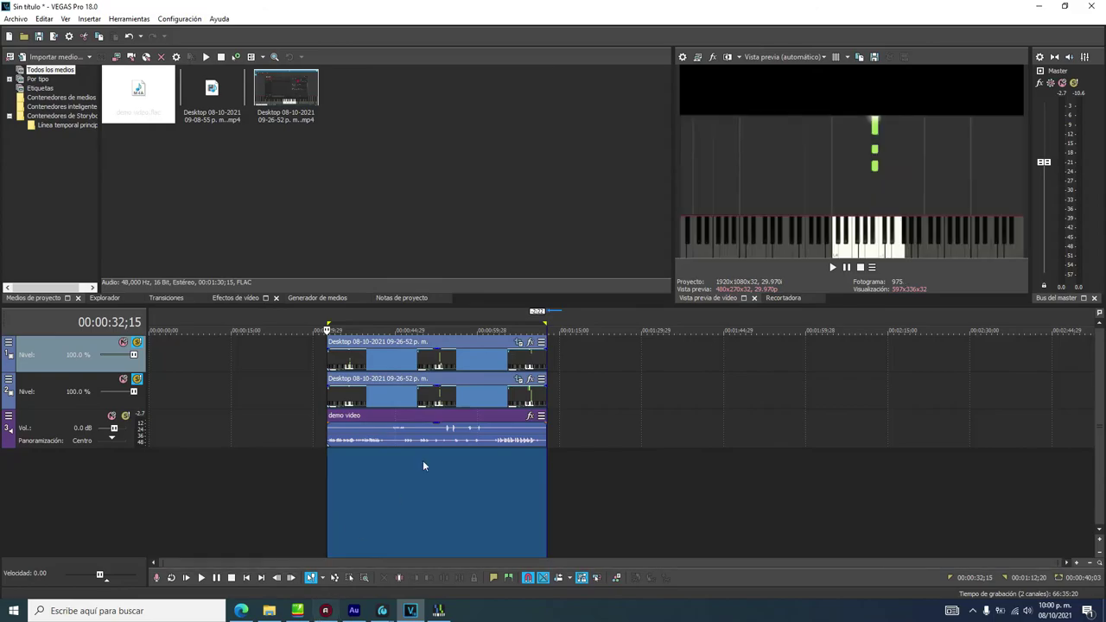
# Open the render settings, filter the templates by "inter", and choose MAGIX AVC/AAC MP4 with the Internet HD 1080p 59.94 fps template
pyautogui.click(53, 37)
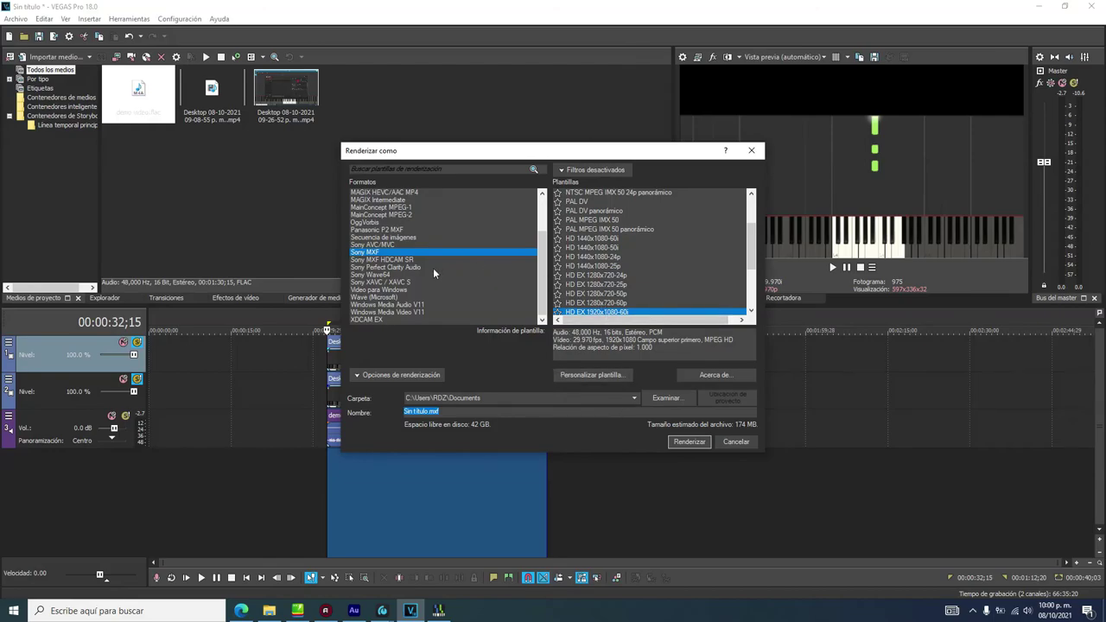
pyautogui.scroll(2, 434, 273)
pyautogui.click(430, 169)
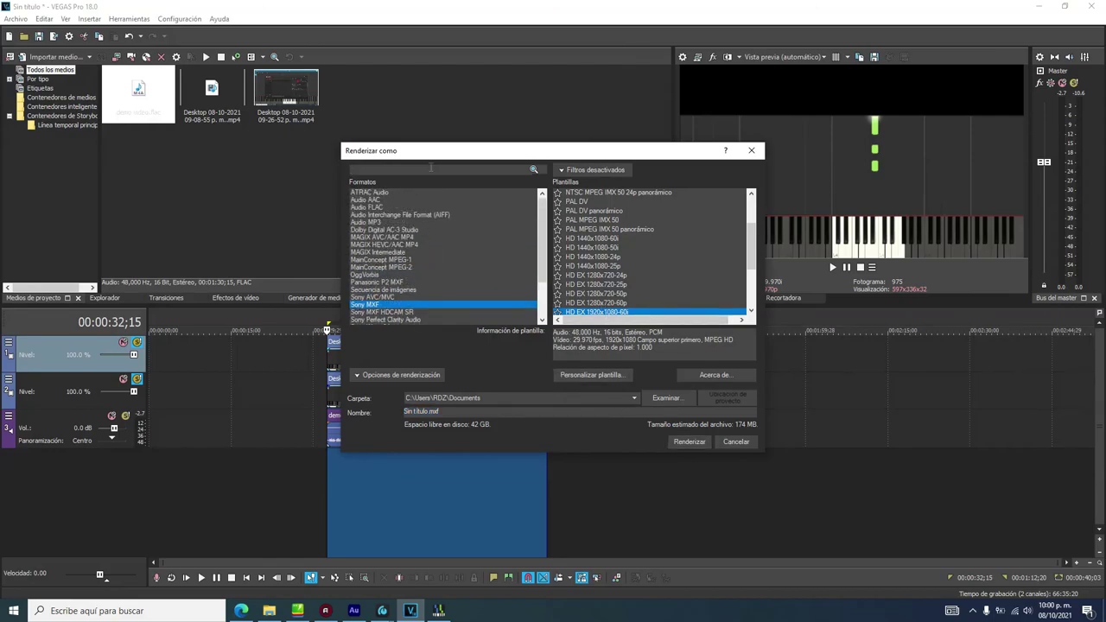
pyautogui.write('inter')
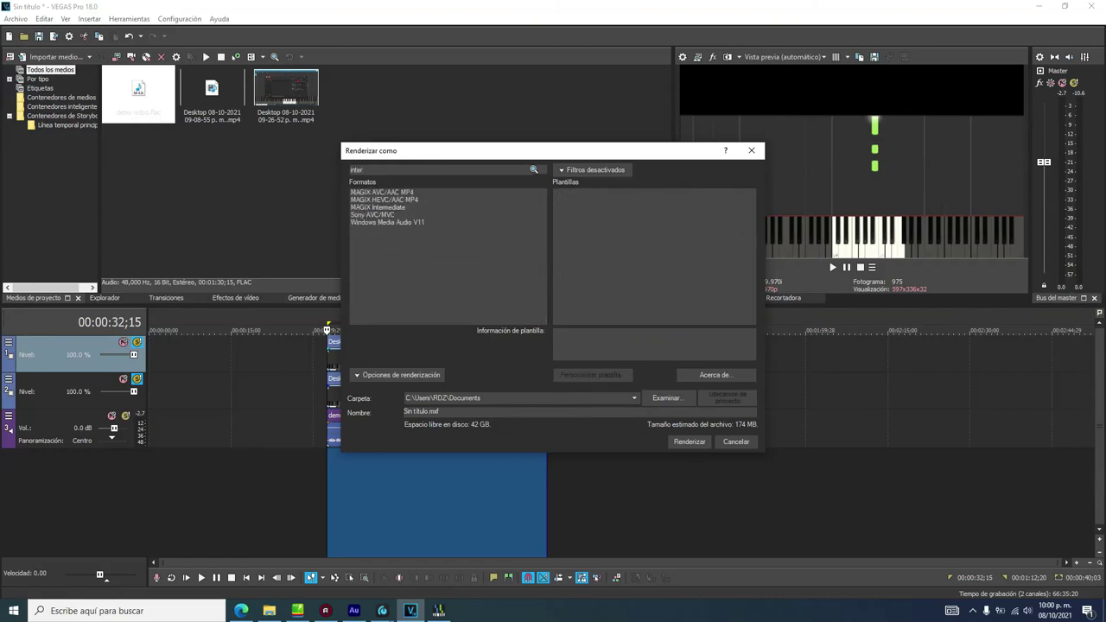
pyautogui.click(404, 192)
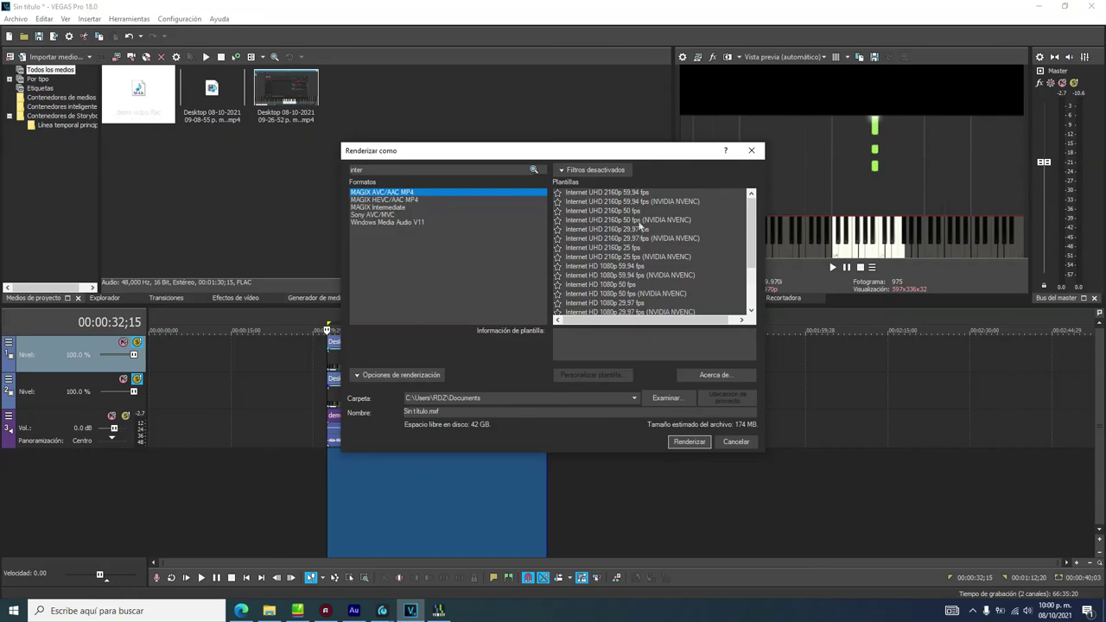
pyautogui.scroll(-3, 626, 251)
pyautogui.scroll(1, 626, 313)
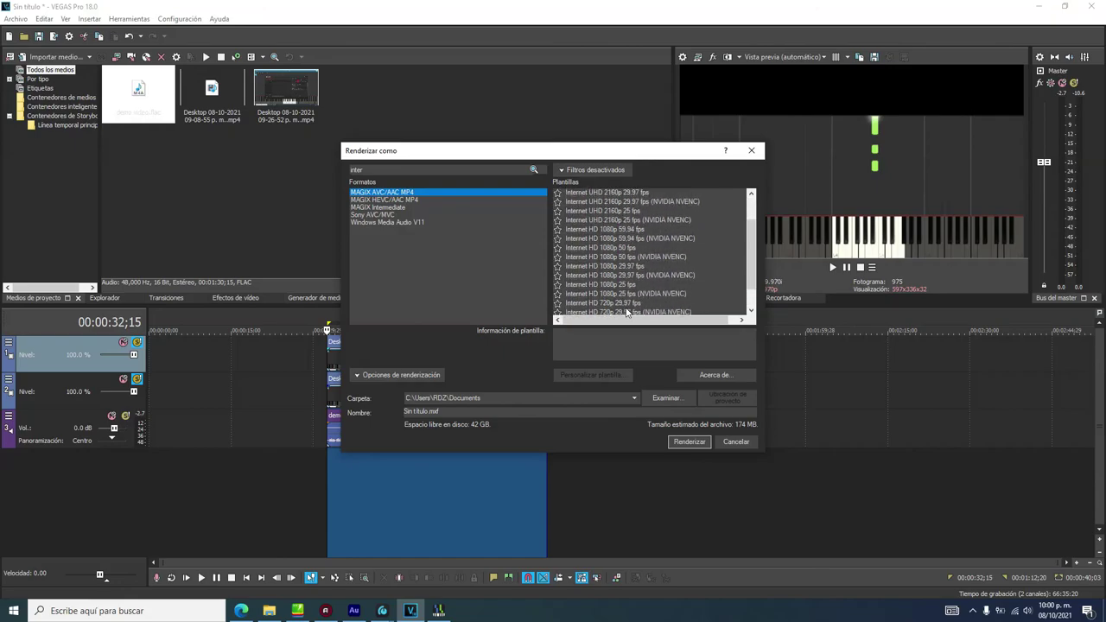
pyautogui.click(627, 230)
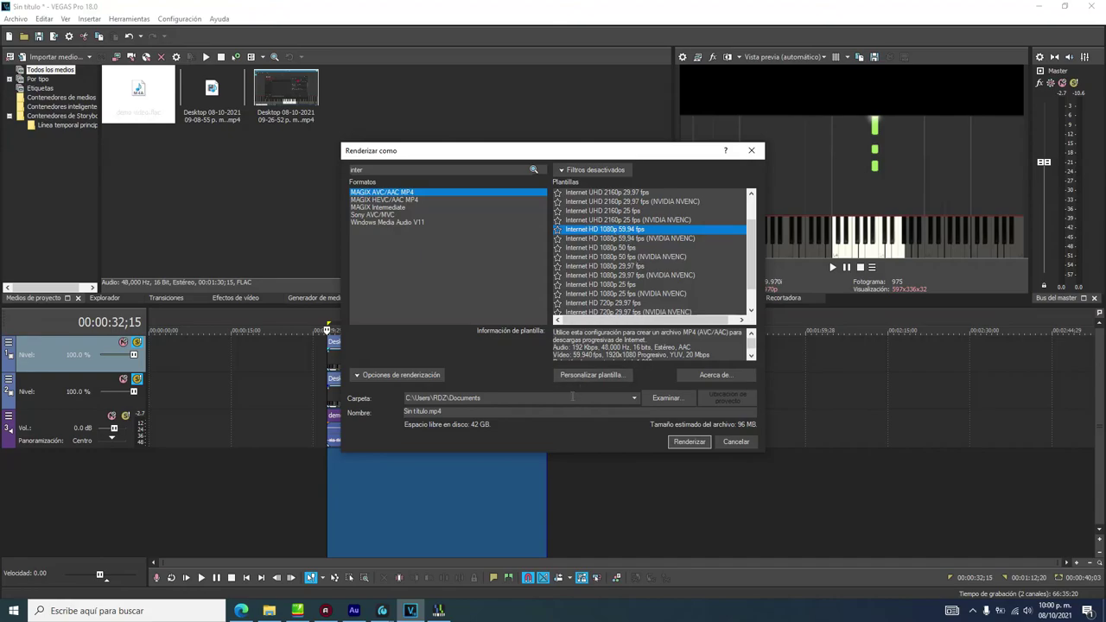
# Switch to Action! to view its screen recording settings, return to VEGAS Pro, and cancel the render dialog
pyautogui.click(325, 611)
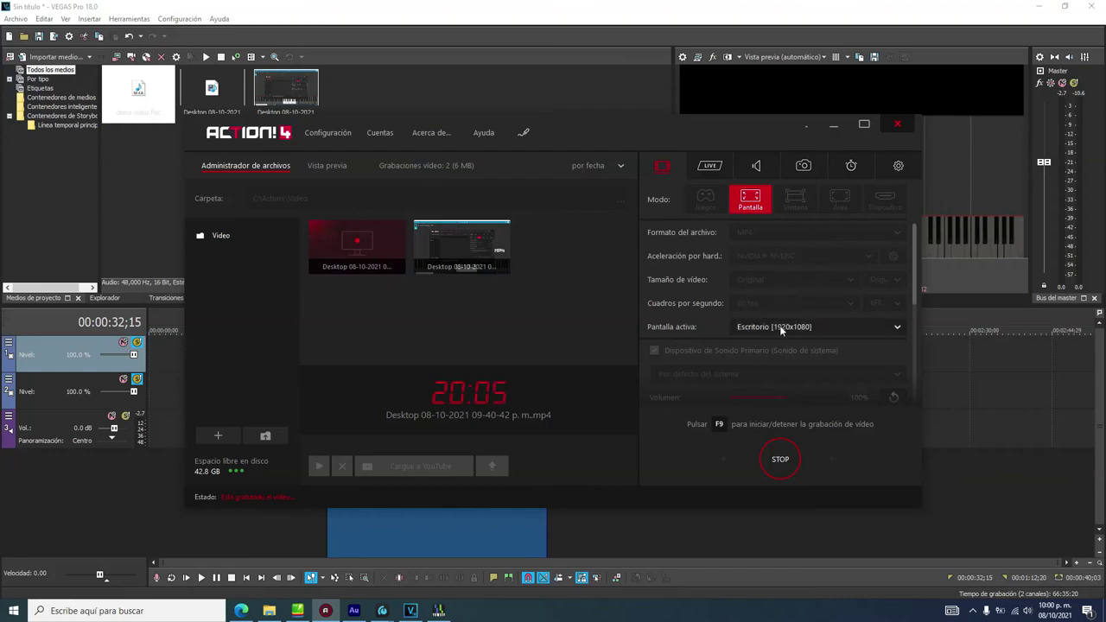
pyautogui.click(833, 128)
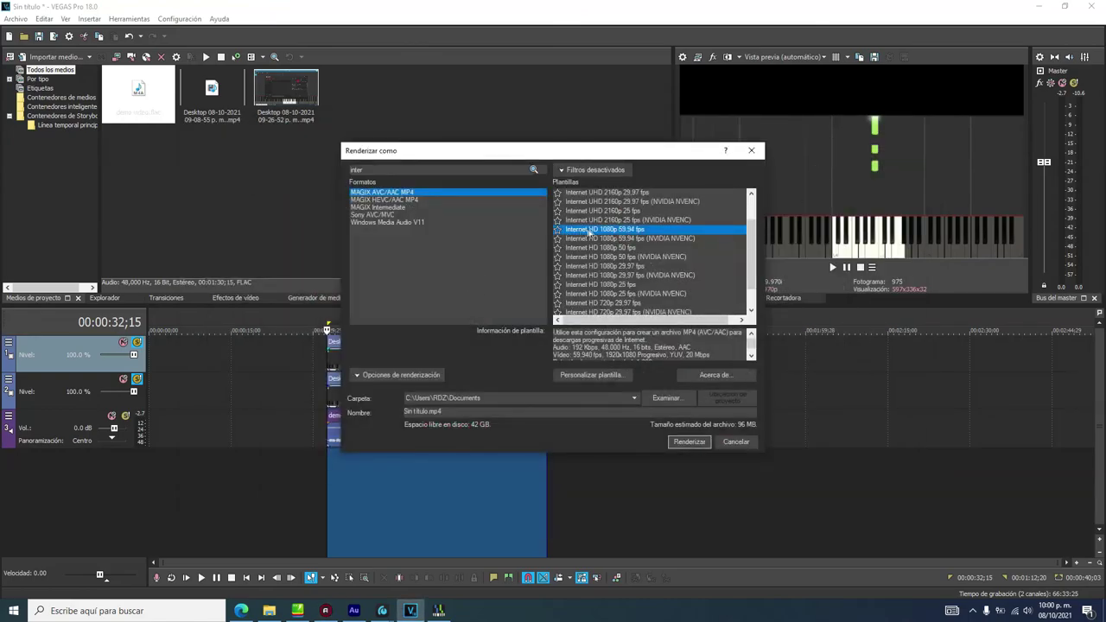
pyautogui.click(733, 442)
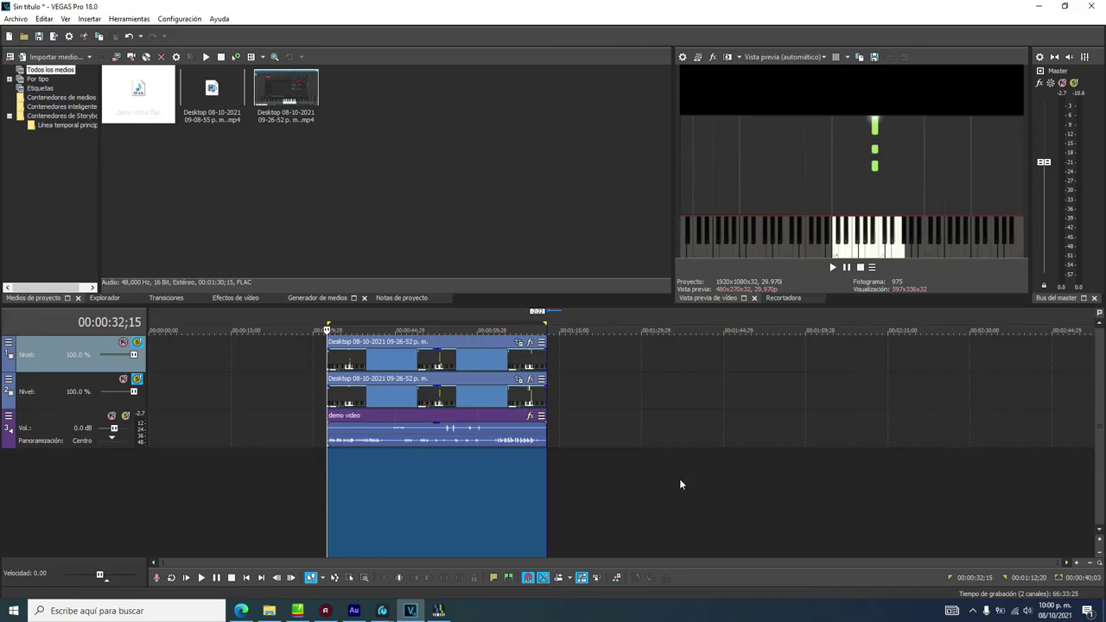